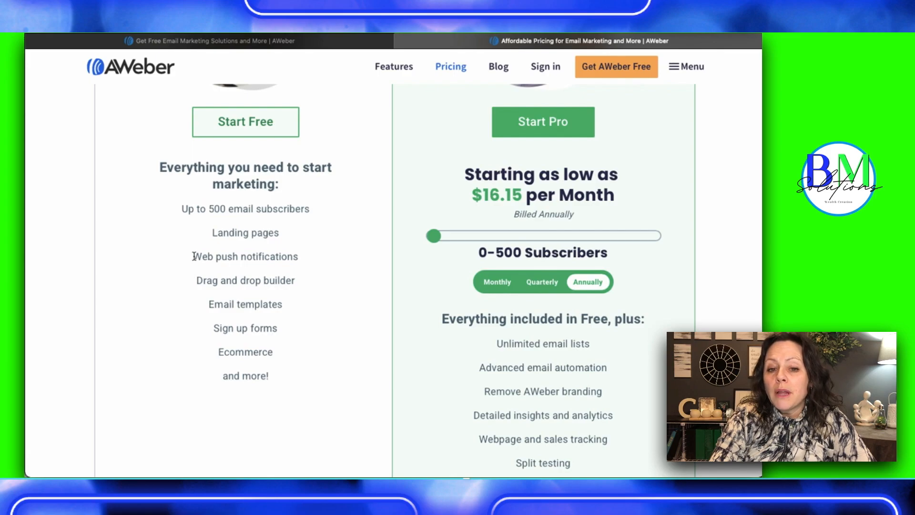
Read through the Free plan's feature list on the pricing page, from web push notifications to ecommerce and more
{"action": "left_click", "coordinate": [301, 261]}
{"action": "left_click_drag", "start_coordinate": [196, 280], "coordinate": [302, 282]}
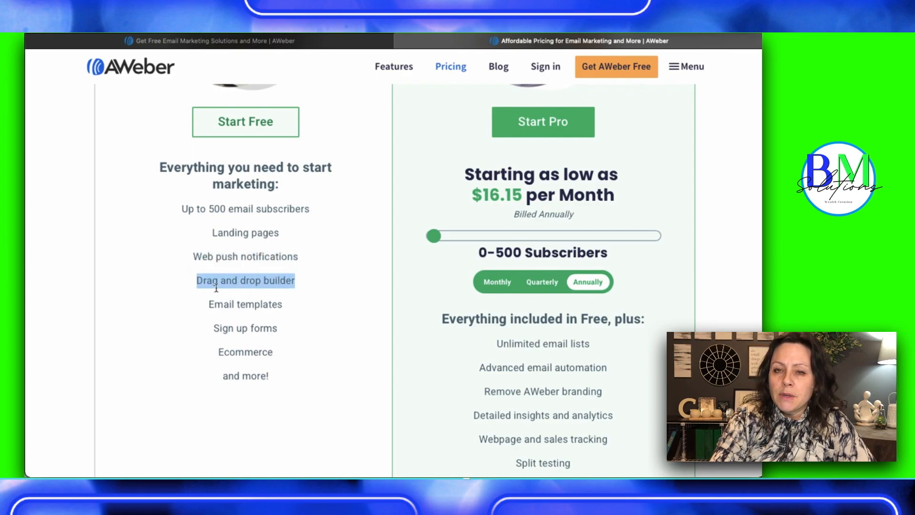
{"action": "left_click_drag", "start_coordinate": [206, 304], "coordinate": [284, 303]}
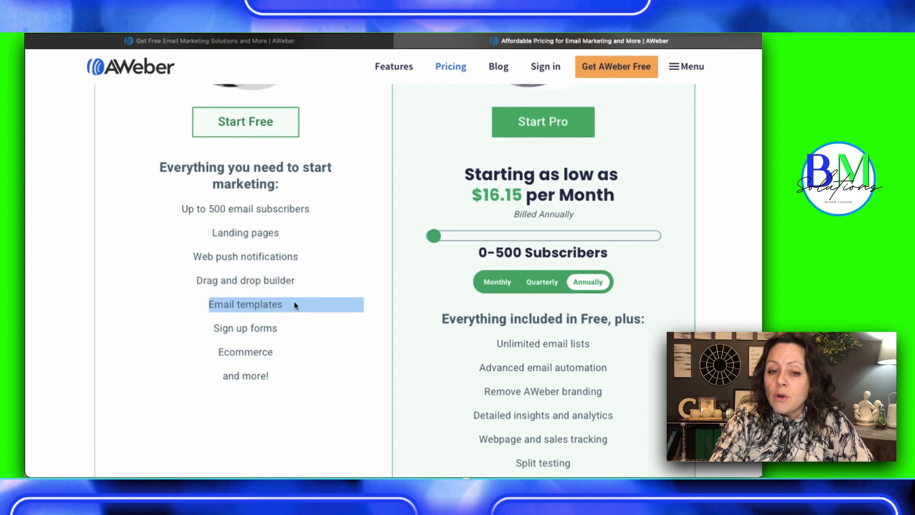
{"action": "left_click", "coordinate": [202, 328]}
{"action": "left_click_drag", "start_coordinate": [213, 330], "coordinate": [283, 331]}
{"action": "left_click", "coordinate": [203, 354]}
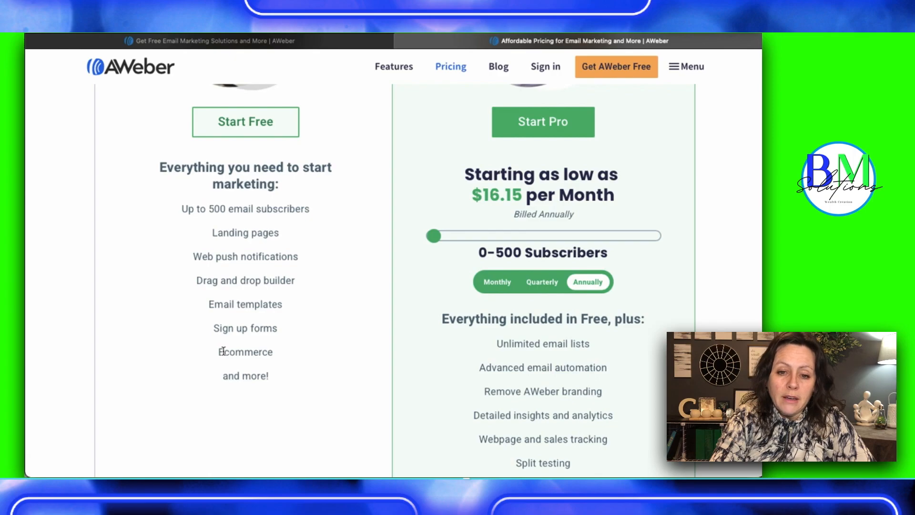
{"action": "left_click_drag", "start_coordinate": [219, 351], "coordinate": [279, 355]}
{"action": "left_click_drag", "start_coordinate": [221, 375], "coordinate": [280, 379]}
{"action": "left_click", "coordinate": [316, 333]}
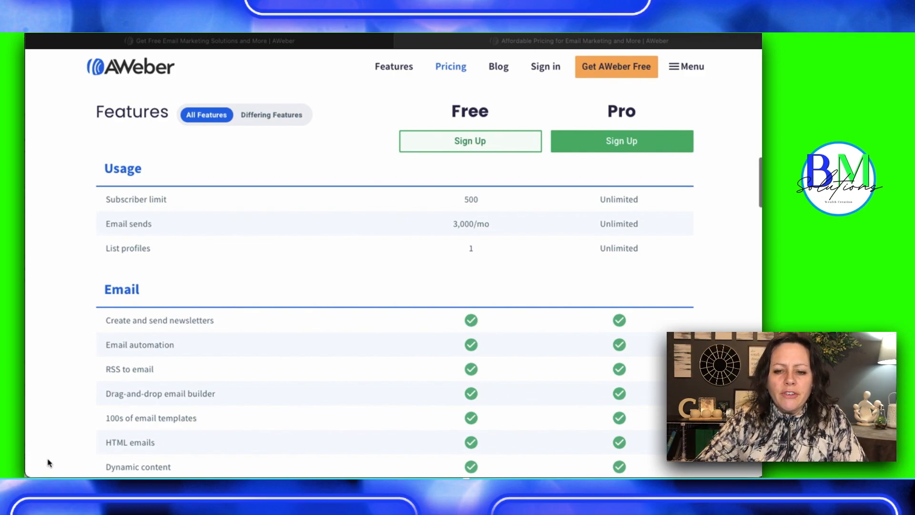
Compare the Free and Pro plans in the features table for usage, email, landing pages and list building
{"action": "scroll", "coordinate": [48, 463], "scroll_direction": "down", "scroll_amount": 3}
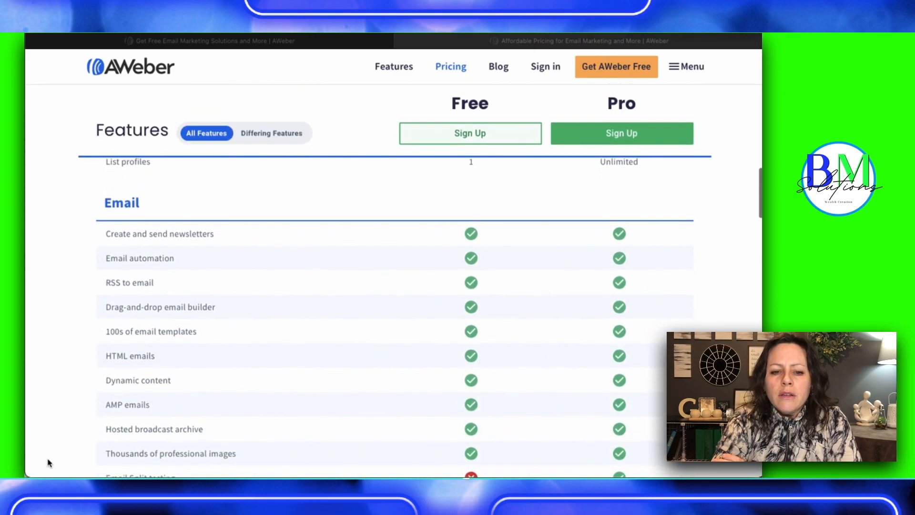
{"action": "scroll", "coordinate": [48, 462], "scroll_direction": "down", "scroll_amount": 3}
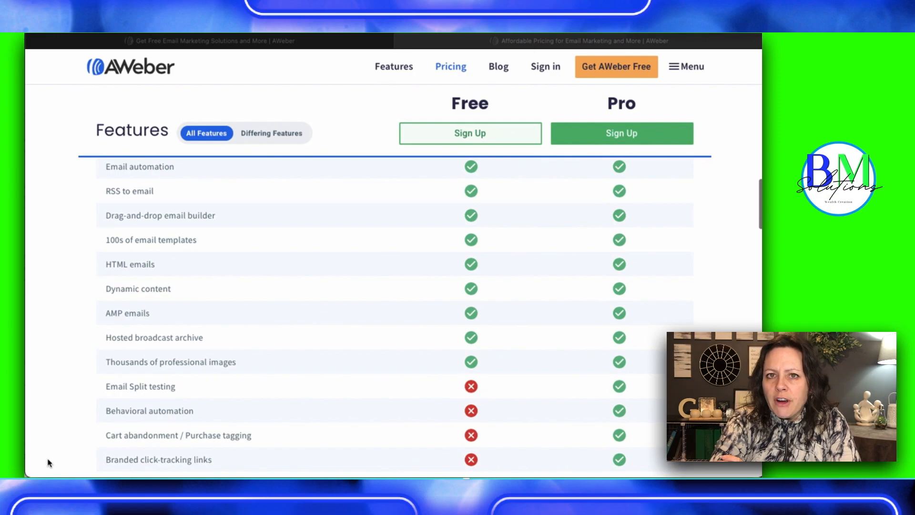
{"action": "scroll", "coordinate": [47, 463], "scroll_direction": "down", "scroll_amount": 3}
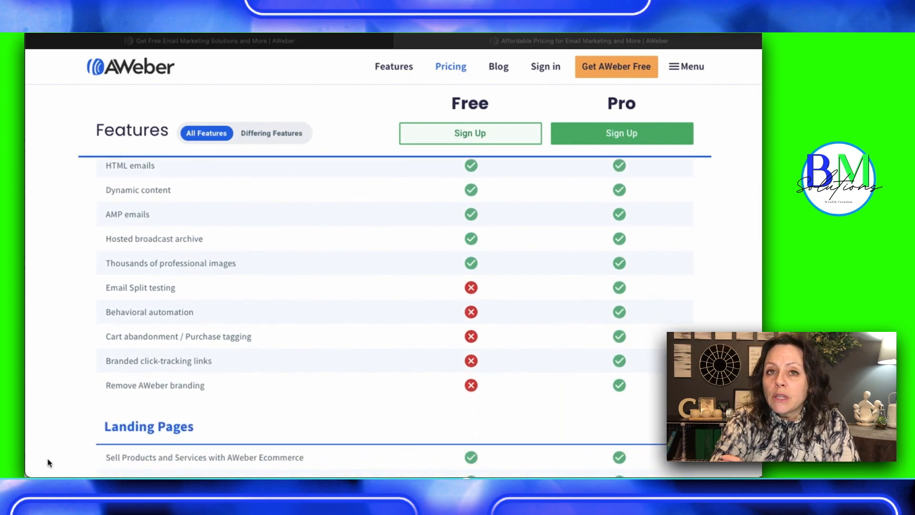
{"action": "scroll", "coordinate": [48, 462], "scroll_direction": "down", "scroll_amount": 4}
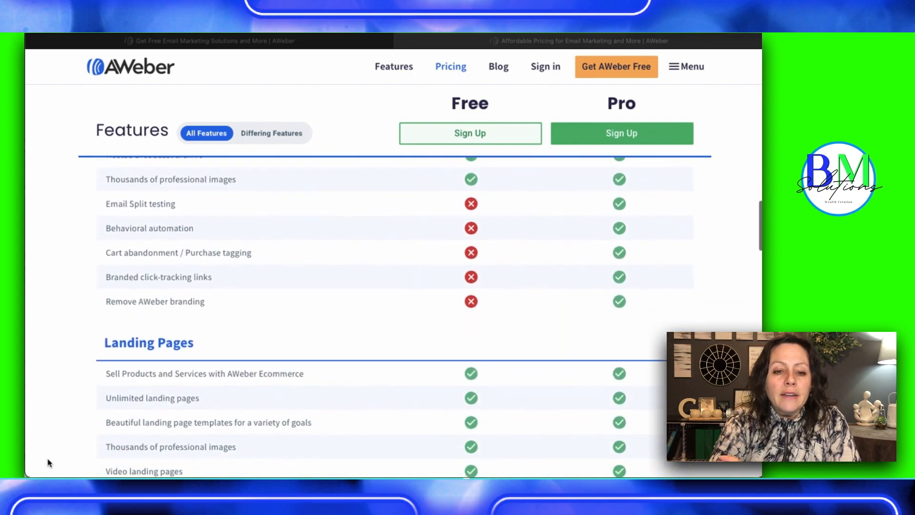
{"action": "scroll", "coordinate": [48, 463], "scroll_direction": "down", "scroll_amount": 4}
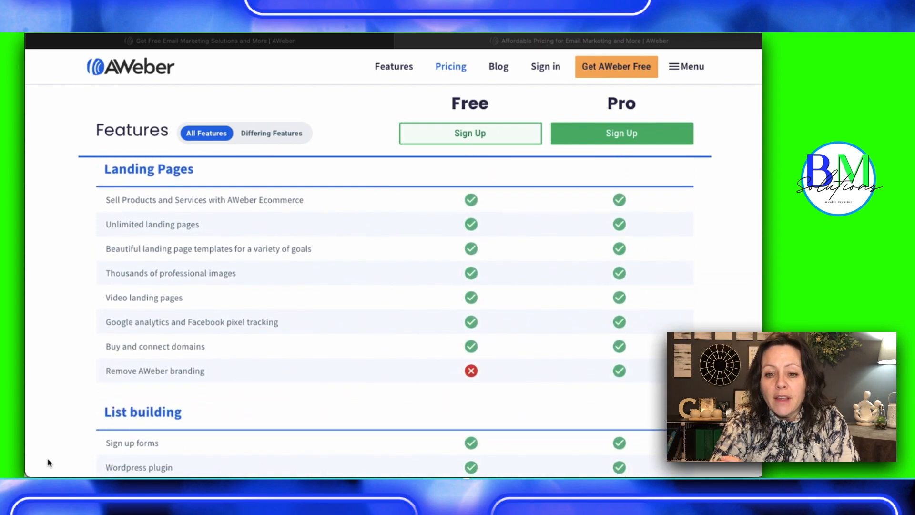
{"action": "scroll", "coordinate": [47, 462], "scroll_direction": "down", "scroll_amount": 5}
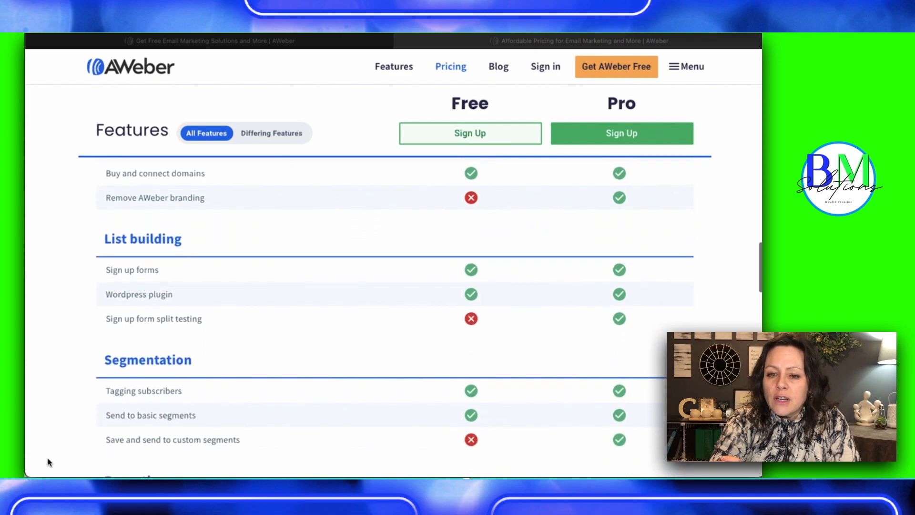
Compare the Free and Pro plans for segmentation, reporting, ecommerce, account management, web push notifications, integrations, migration and live support
{"action": "scroll", "coordinate": [48, 462], "scroll_direction": "down", "scroll_amount": 2}
{"action": "scroll", "coordinate": [47, 463], "scroll_direction": "down", "scroll_amount": 4}
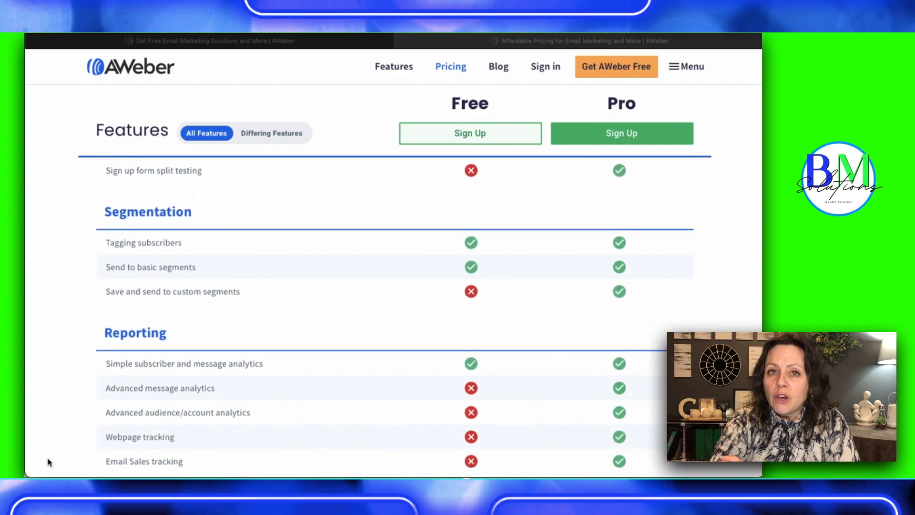
{"action": "scroll", "coordinate": [48, 463], "scroll_direction": "down", "scroll_amount": 5}
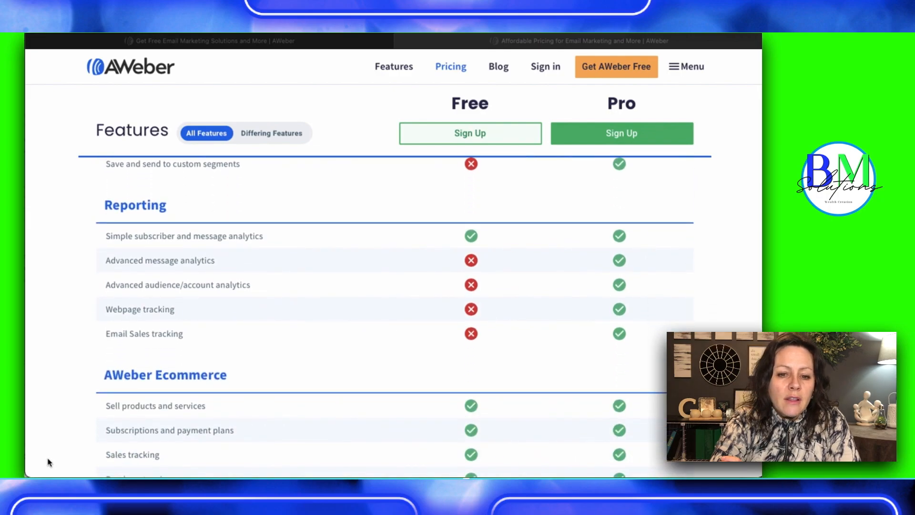
{"action": "scroll", "coordinate": [48, 463], "scroll_direction": "down", "scroll_amount": 5}
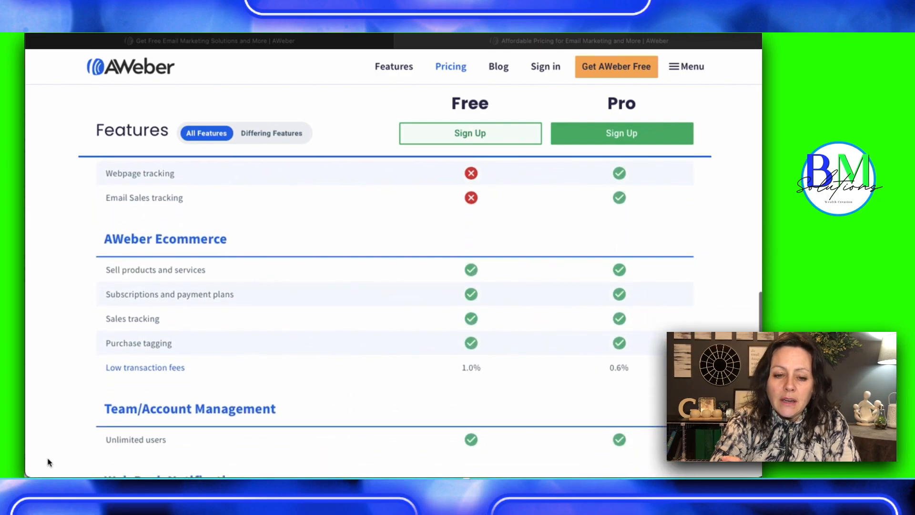
{"action": "scroll", "coordinate": [48, 462], "scroll_direction": "down", "scroll_amount": 5}
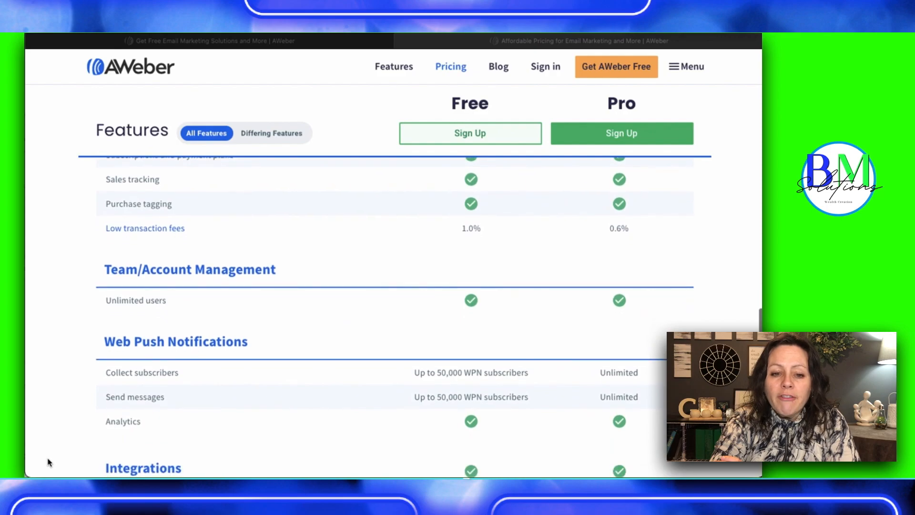
{"action": "scroll", "coordinate": [47, 462], "scroll_direction": "down", "scroll_amount": 5}
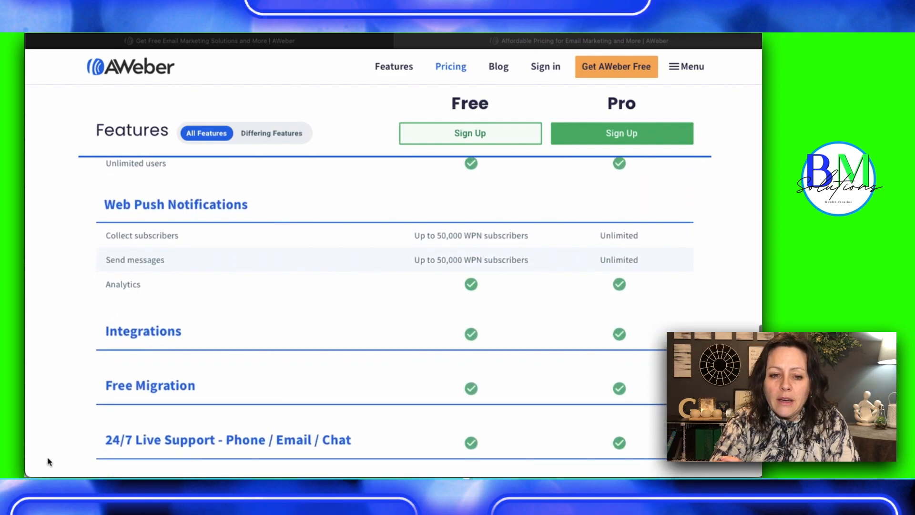
{"action": "scroll", "coordinate": [48, 462], "scroll_direction": "down", "scroll_amount": 5}
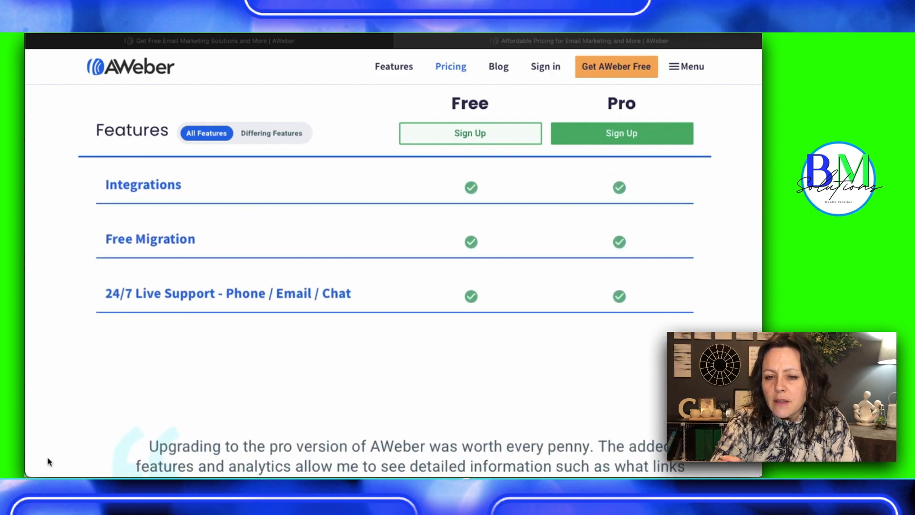
{"action": "scroll", "coordinate": [48, 461], "scroll_direction": "down", "scroll_amount": 7}
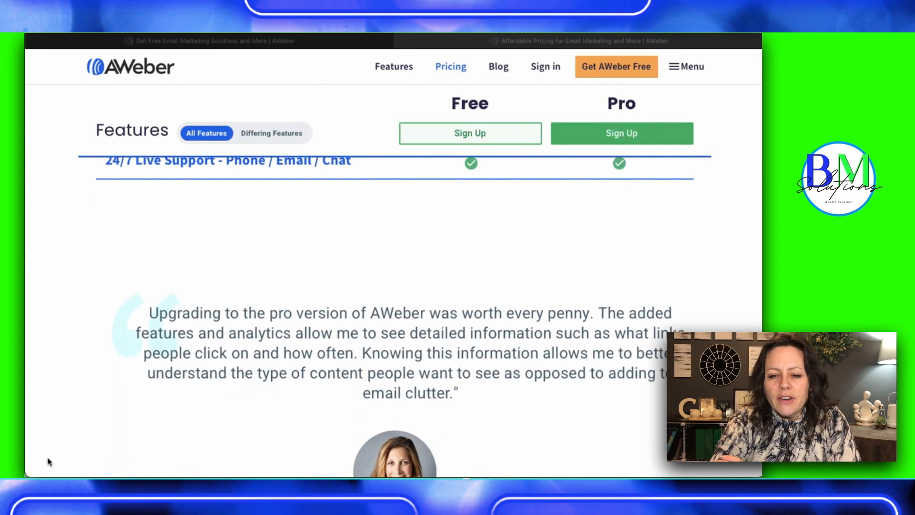
{"action": "scroll", "coordinate": [48, 462], "scroll_direction": "down", "scroll_amount": 2}
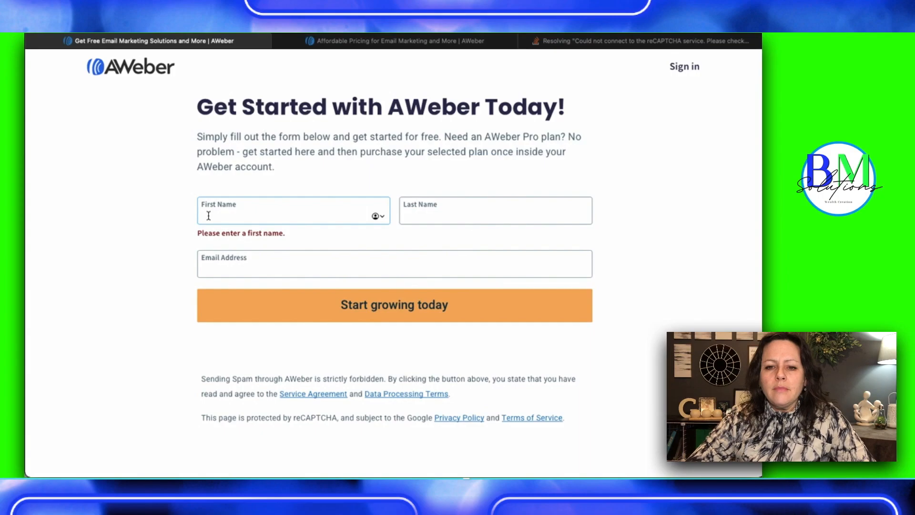
Fill in the sign-up form with the first name, last name and email address, and submit it
{"action": "key", "text": "Tab"}
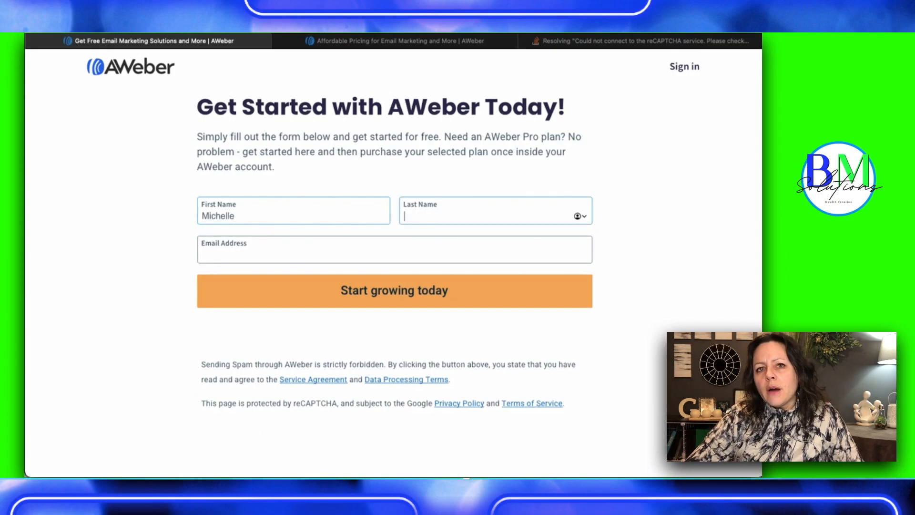
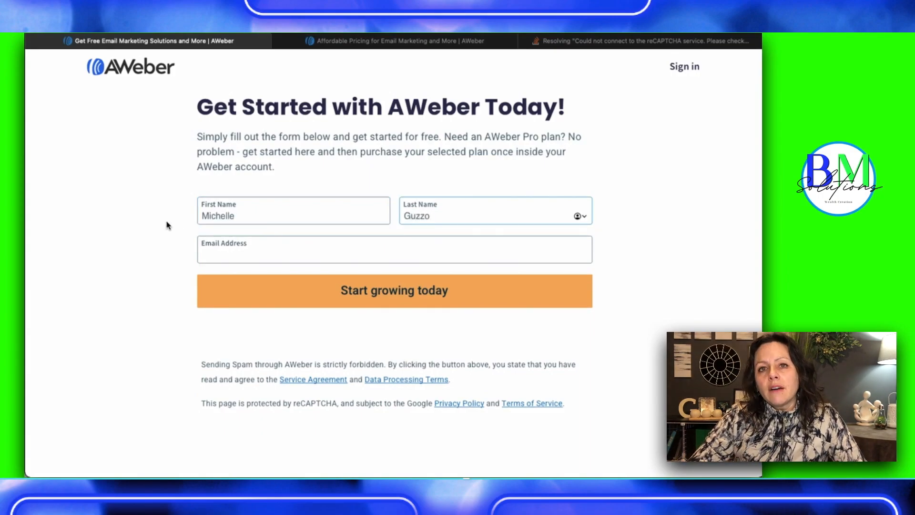
{"action": "left_click", "coordinate": [216, 257]}
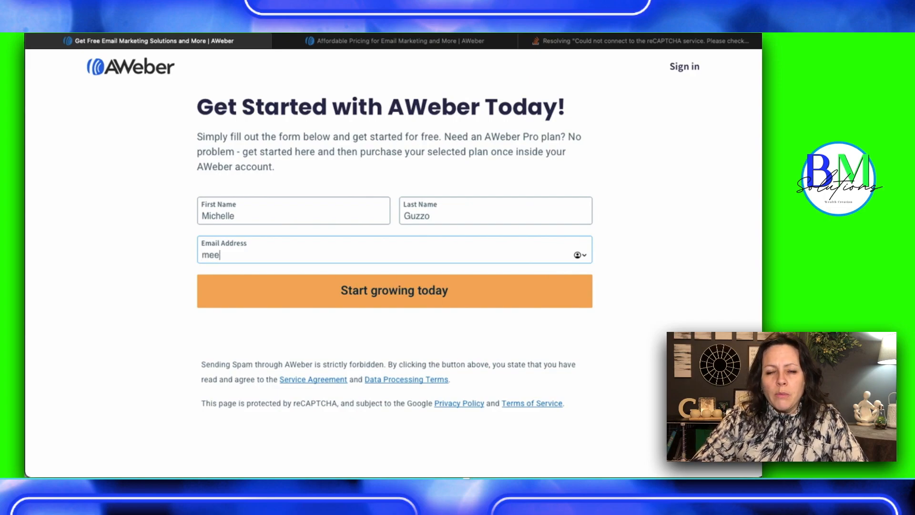
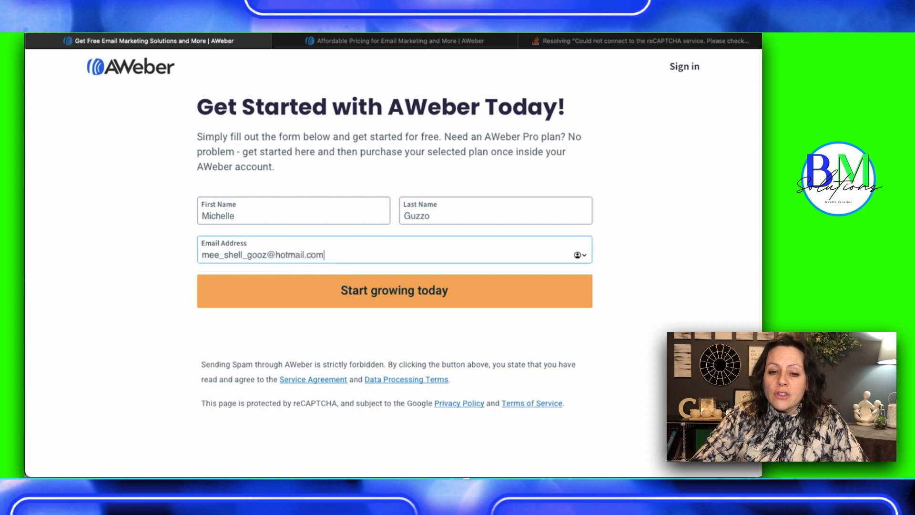
{"action": "left_click", "coordinate": [330, 292]}
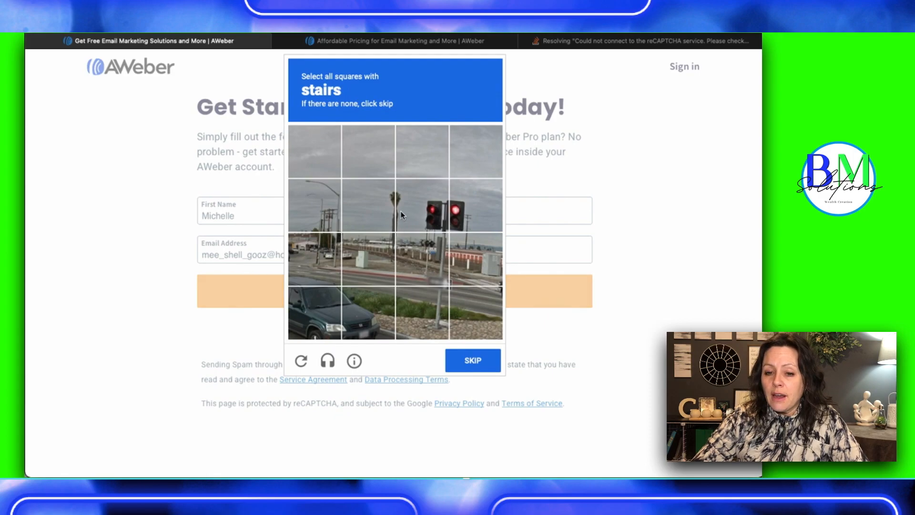
Complete the reCAPTCHA by skipping the stairs image, selecting the squares around the motorcycle and verifying the selection
{"action": "left_click", "coordinate": [470, 370]}
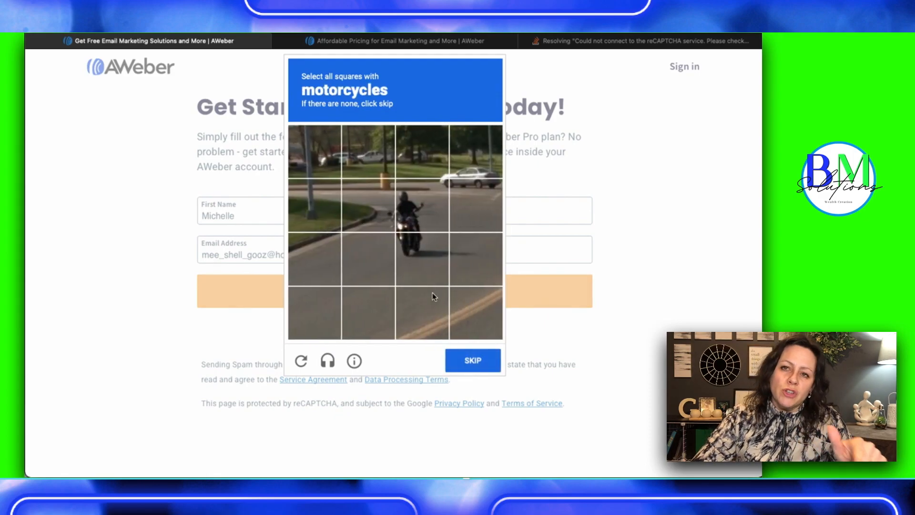
{"action": "left_click", "coordinate": [416, 189]}
{"action": "left_click", "coordinate": [420, 241]}
{"action": "left_click", "coordinate": [373, 257]}
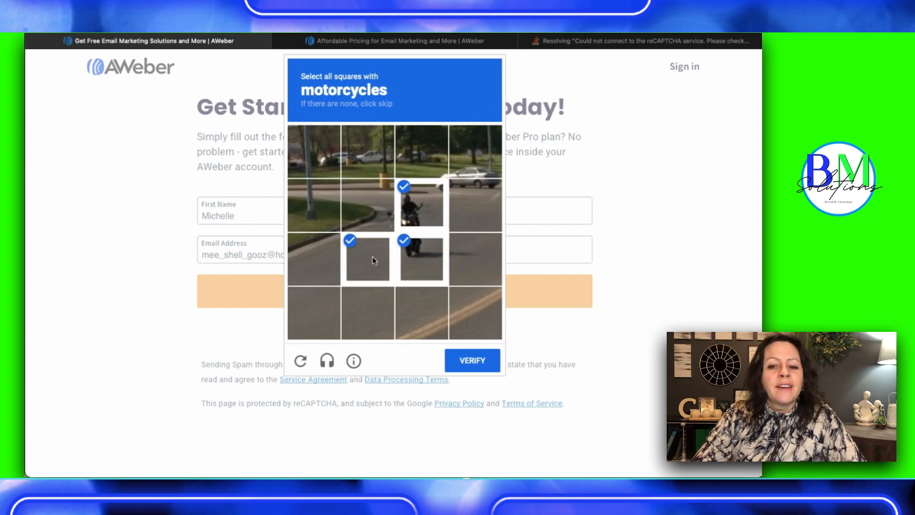
{"action": "left_click", "coordinate": [375, 205]}
{"action": "left_click", "coordinate": [472, 361]}
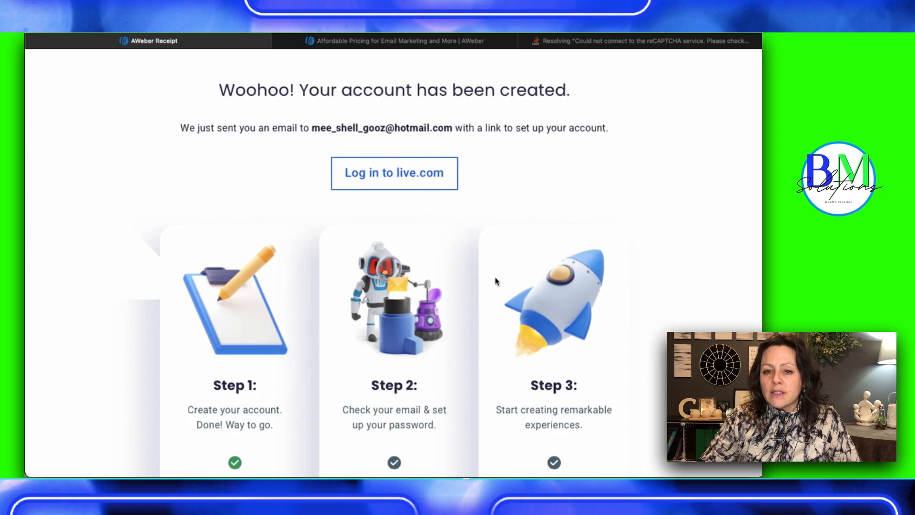
Review the account-created page and open the password setup form through the Get started link in AWeber's welcome email
{"action": "scroll", "coordinate": [498, 286], "scroll_direction": "down", "scroll_amount": 2}
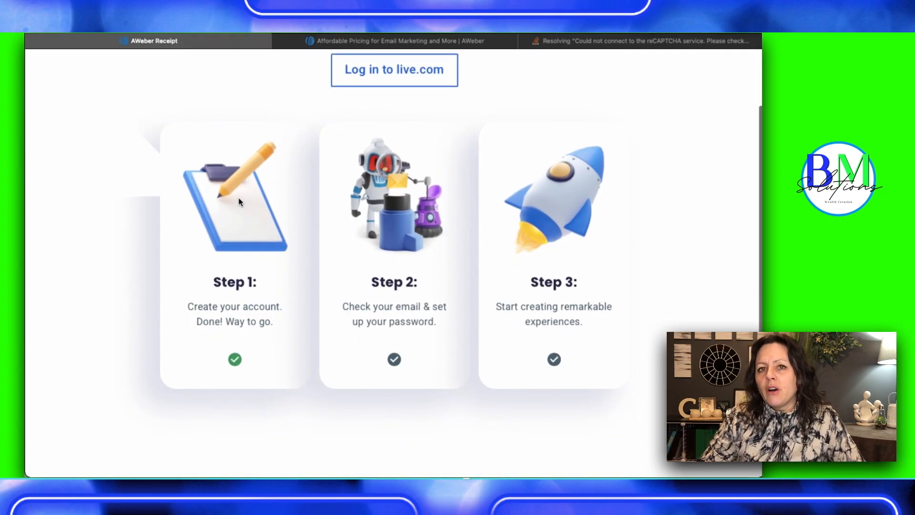
{"action": "scroll", "coordinate": [257, 286], "scroll_direction": "down", "scroll_amount": 5}
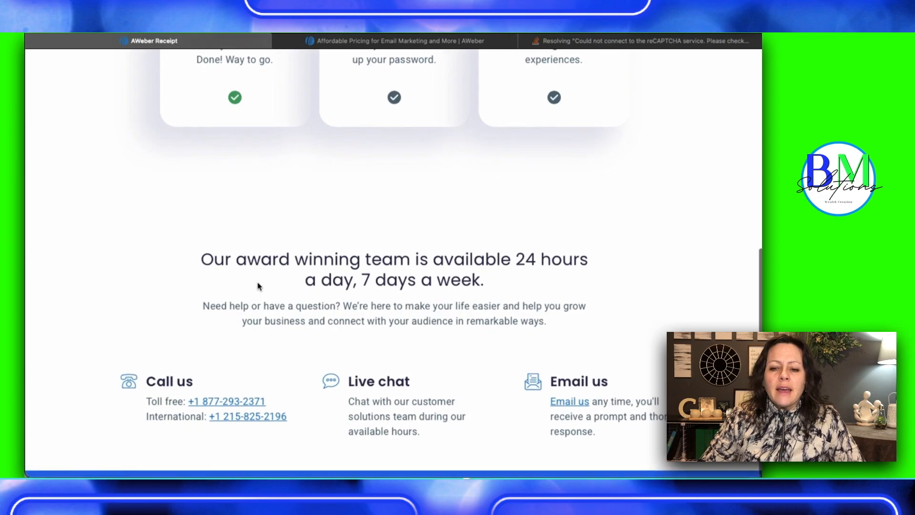
{"action": "scroll", "coordinate": [258, 286], "scroll_direction": "up", "scroll_amount": 7}
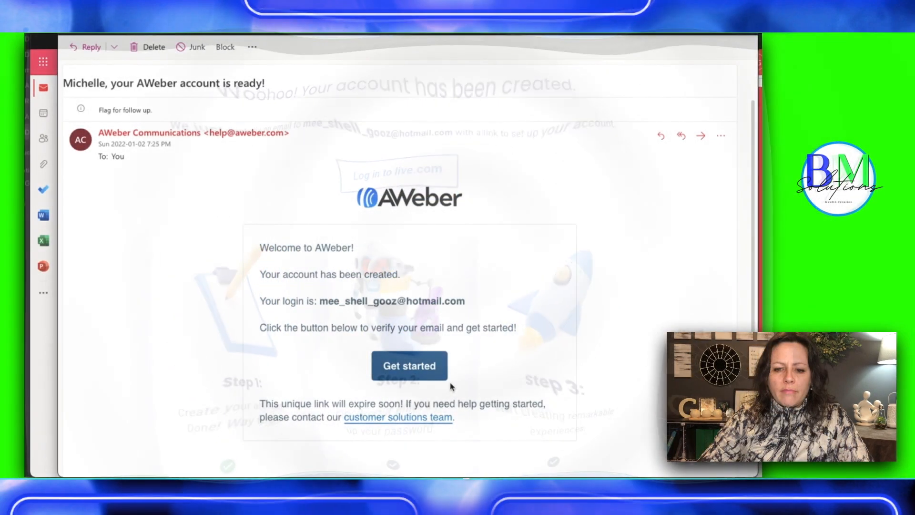
{"action": "left_click", "coordinate": [408, 368]}
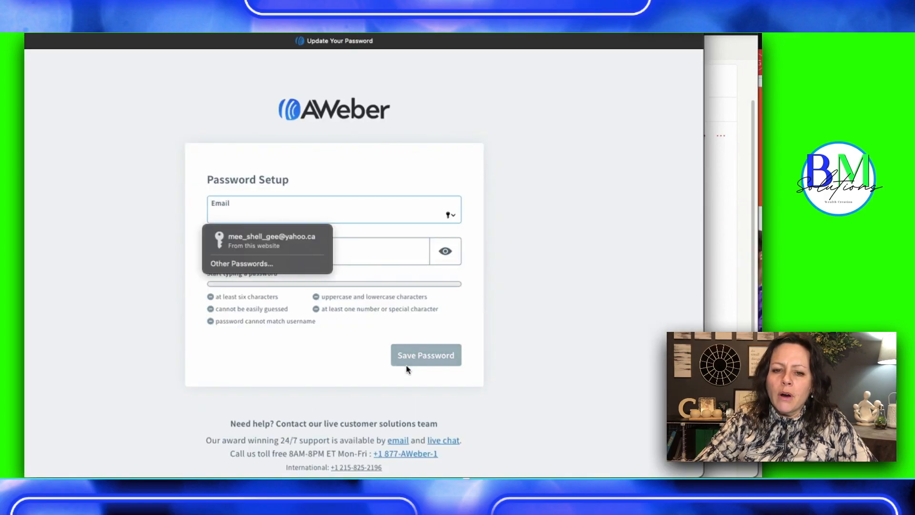
{"action": "left_click", "coordinate": [539, 179]}
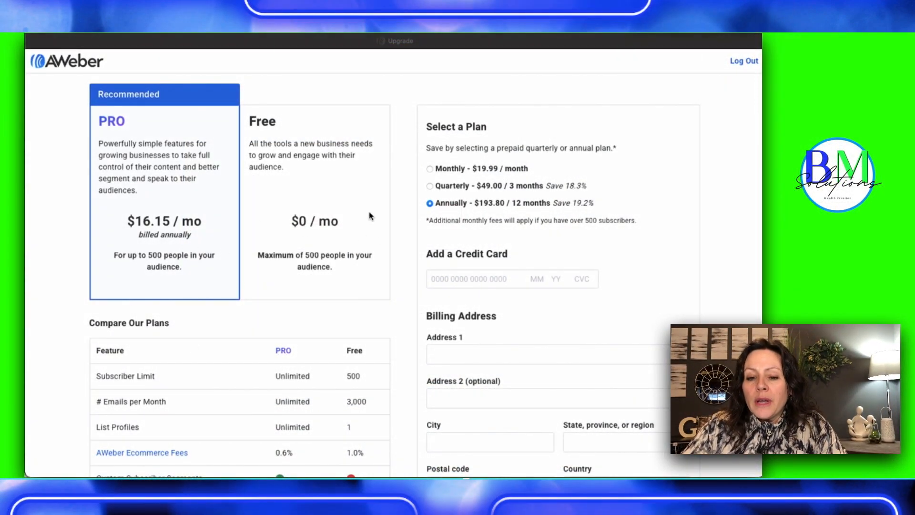
Examine the upgrade page's Pro and Free plan comparison, billing periods, credit card field and billing address form
{"action": "scroll", "coordinate": [343, 273], "scroll_direction": "down", "scroll_amount": 1}
{"action": "scroll", "coordinate": [343, 273], "scroll_direction": "down", "scroll_amount": 5}
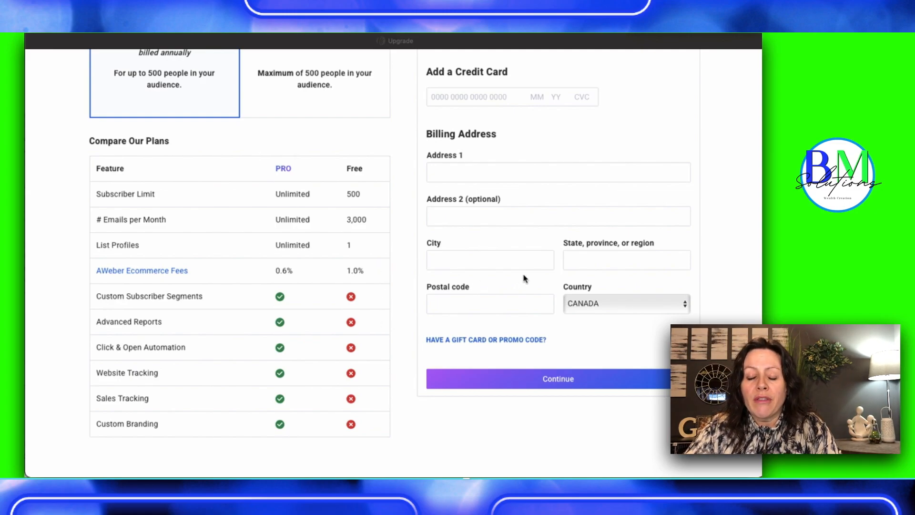
{"action": "scroll", "coordinate": [507, 136], "scroll_direction": "up", "scroll_amount": 4}
{"action": "scroll", "coordinate": [507, 136], "scroll_direction": "up", "scroll_amount": 1}
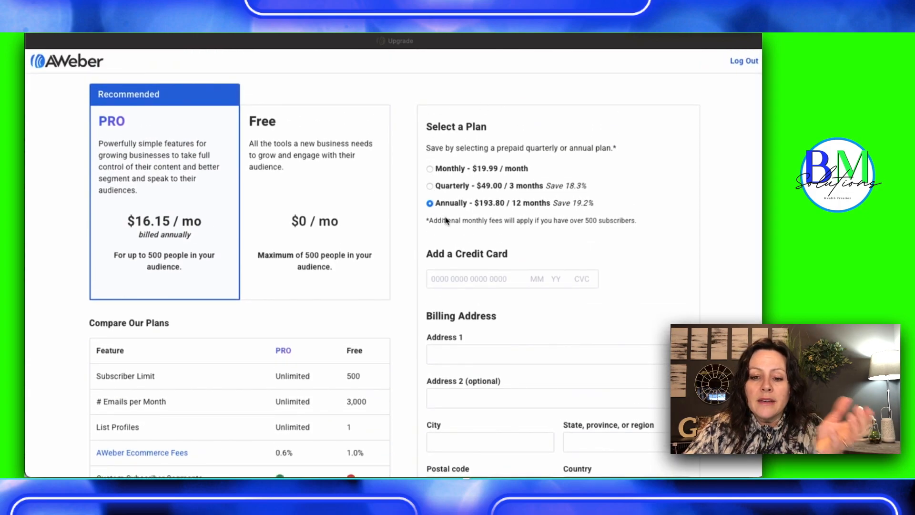
Choose the Free plan instead of Pro and continue to the account setup
{"action": "left_click", "coordinate": [344, 234]}
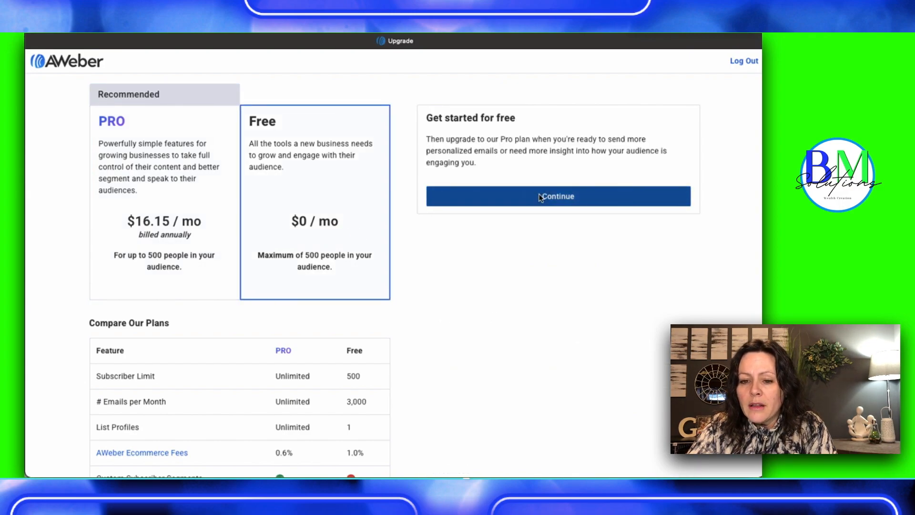
{"action": "left_click", "coordinate": [541, 198]}
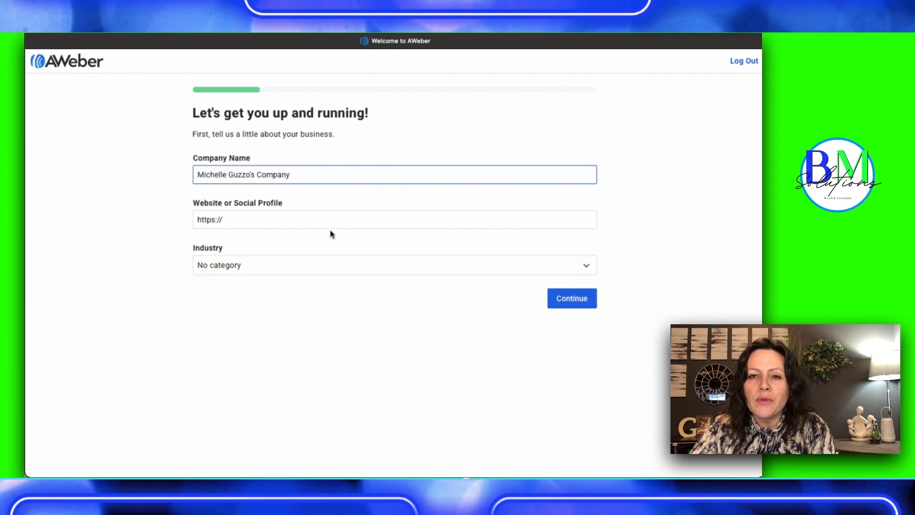
Replace the prefilled company name with Broad Minded Solutions
{"action": "key", "text": "BackSpace"}
{"action": "key", "text": "BackSpace"}
{"action": "key", "text": "BackSpace"}
{"action": "key", "text": "BackSpace"}
{"action": "key", "text": "BackSpace"}
{"action": "key", "text": "BackSpace"}
{"action": "key", "text": "BackSpace"}
{"action": "key", "text": "BackSpace"}
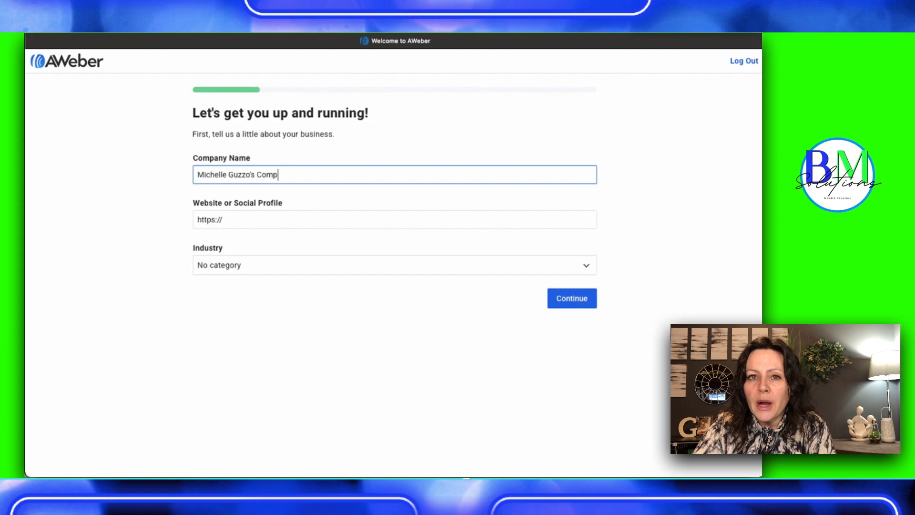
{"action": "key", "text": "BackSpace"}
{"action": "key", "text": "BackSpace"}
{"action": "key", "text": "BackSpace"}
{"action": "key", "text": "BackSpace"}
{"action": "key", "text": "BackSpace"}
{"action": "key", "text": "BackSpace"}
{"action": "key", "text": "BackSpace"}
{"action": "key", "text": "BackSpace"}
{"action": "key", "text": "BackSpace"}
{"action": "key", "text": "BackSpace"}
{"action": "key", "text": "BackSpace"}
{"action": "key", "text": "BackSpace"}
{"action": "key", "text": "BackSpace"}
{"action": "key", "text": "BackSpace"}
{"action": "key", "text": "BackSpace"}
{"action": "key", "text": "BackSpace"}
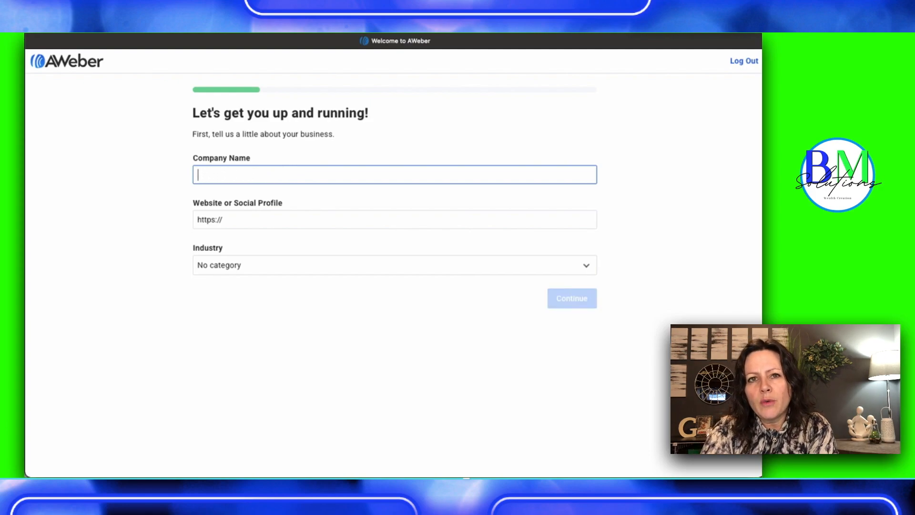
{"action": "type", "text": "Broad Min"}
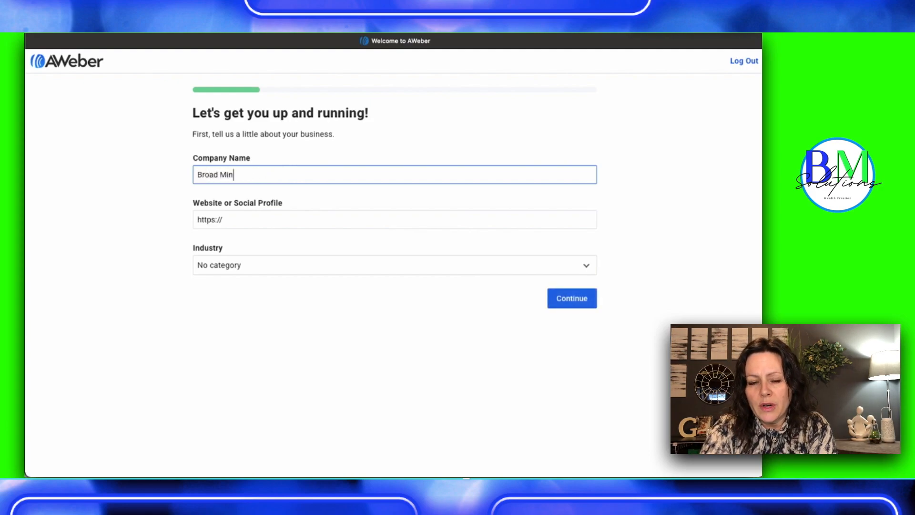
{"action": "type", "text": "ded Solutions"}
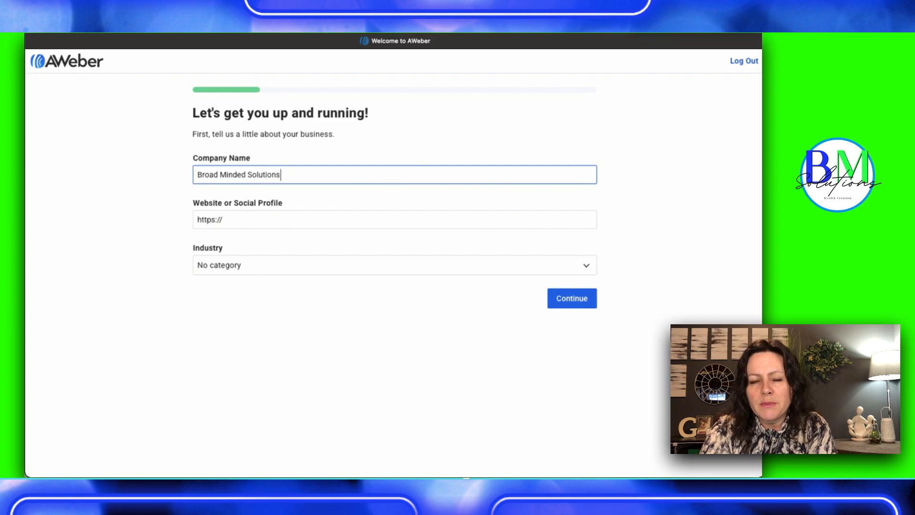
{"action": "left_click", "coordinate": [250, 220]}
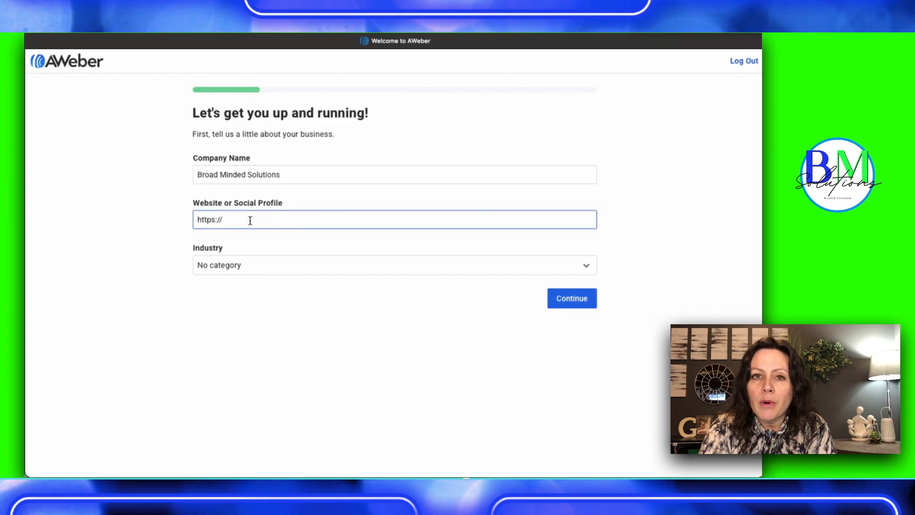
{"action": "type", "text": "www.br"}
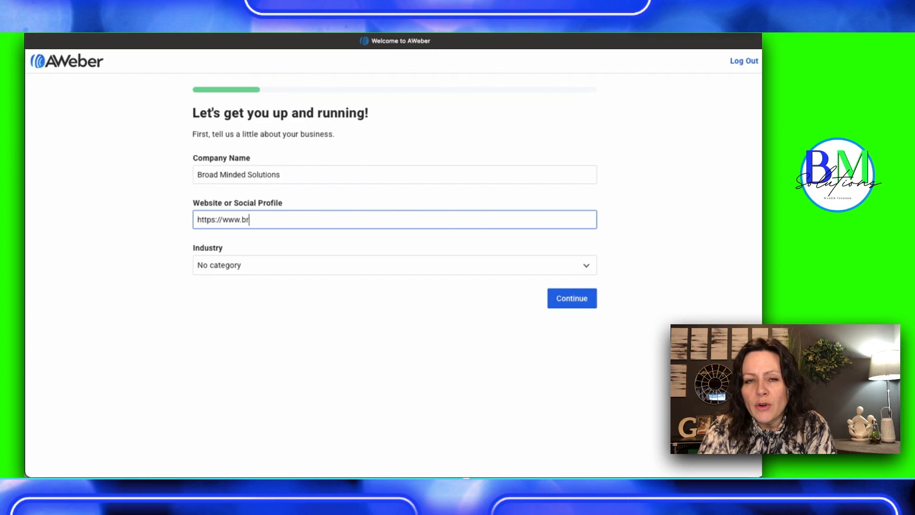
{"action": "type", "text": "oadmindedsolutions.com"}
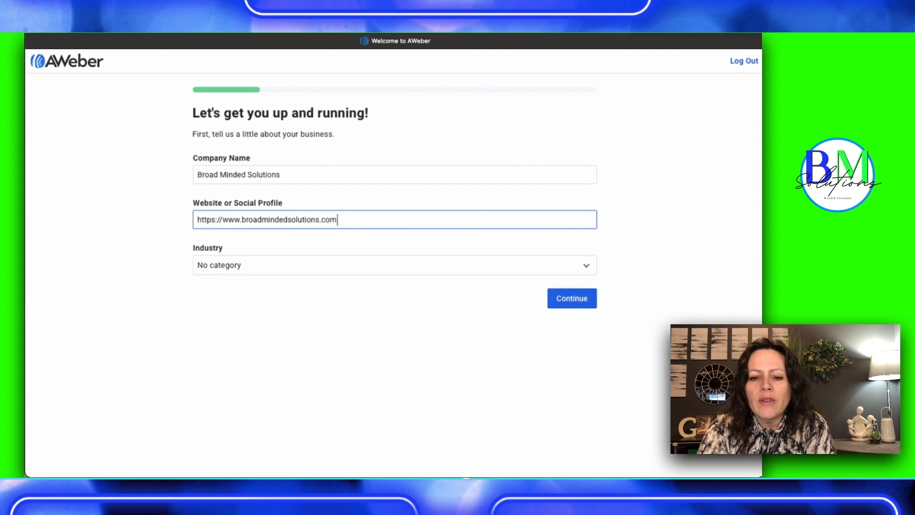
{"action": "type", "text": "/15daychallenge"}
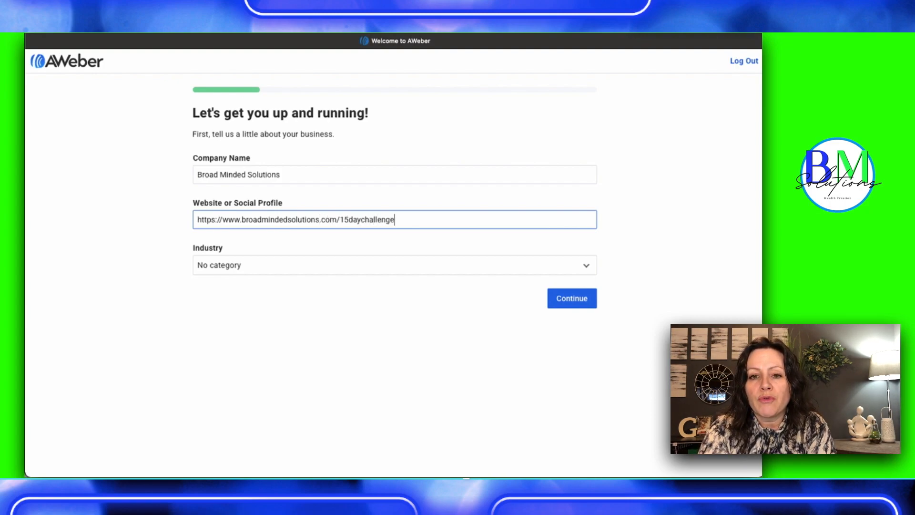
Set the industry to Finance and submit the business details
{"action": "left_click", "coordinate": [590, 267]}
{"action": "left_click", "coordinate": [589, 267]}
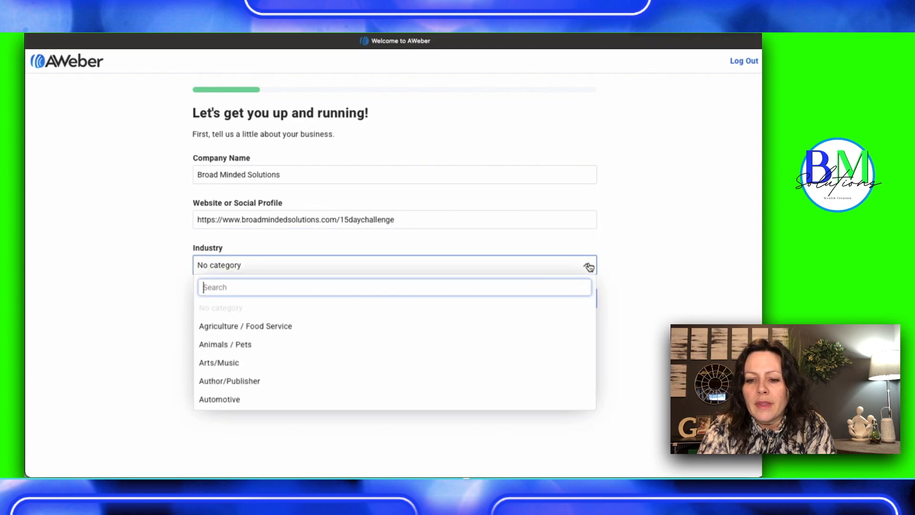
{"action": "scroll", "coordinate": [281, 367], "scroll_direction": "down", "scroll_amount": 2}
{"action": "scroll", "coordinate": [282, 366], "scroll_direction": "down", "scroll_amount": 5}
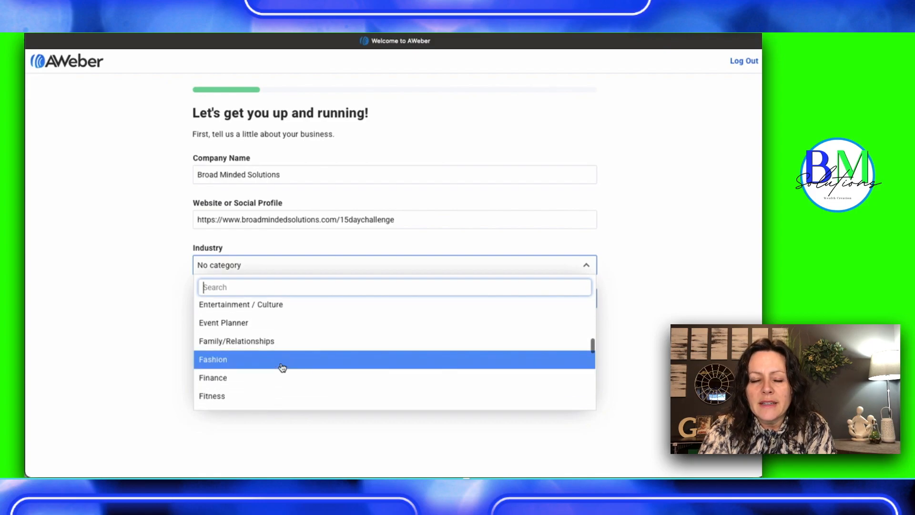
{"action": "scroll", "coordinate": [282, 367], "scroll_direction": "down", "scroll_amount": 3}
{"action": "left_click", "coordinate": [225, 338]}
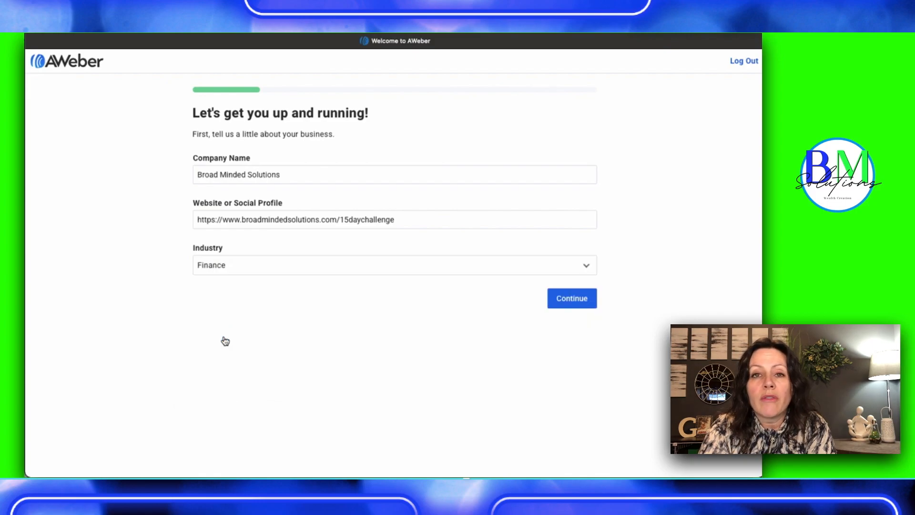
{"action": "left_click", "coordinate": [582, 302]}
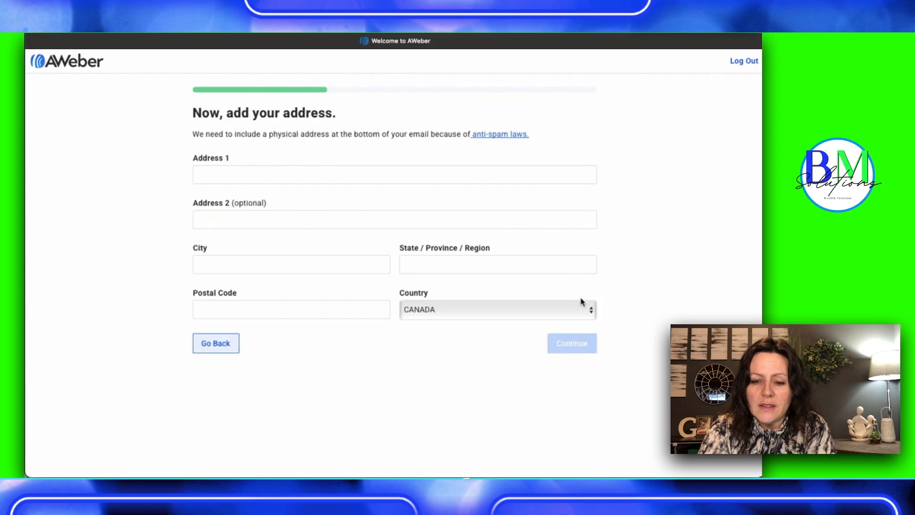
Fill in the first address line with the street and enter the city
{"action": "left_click", "coordinate": [283, 261]}
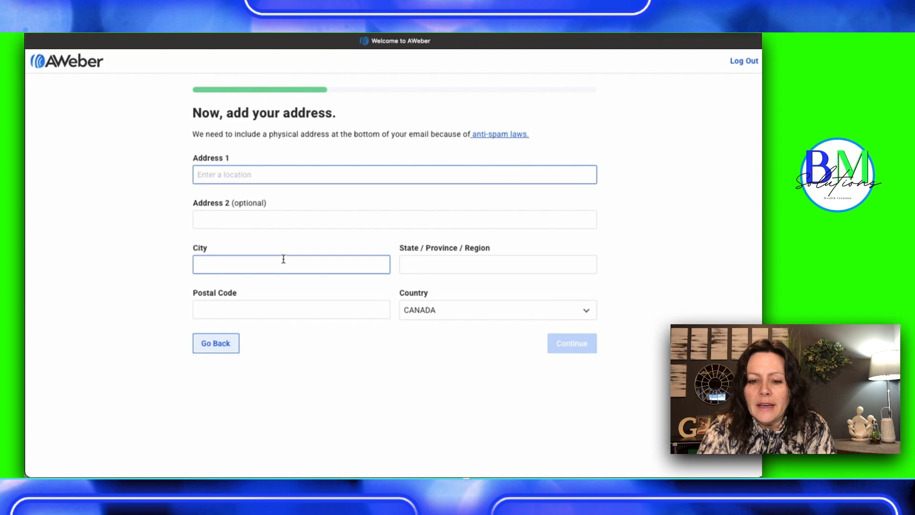
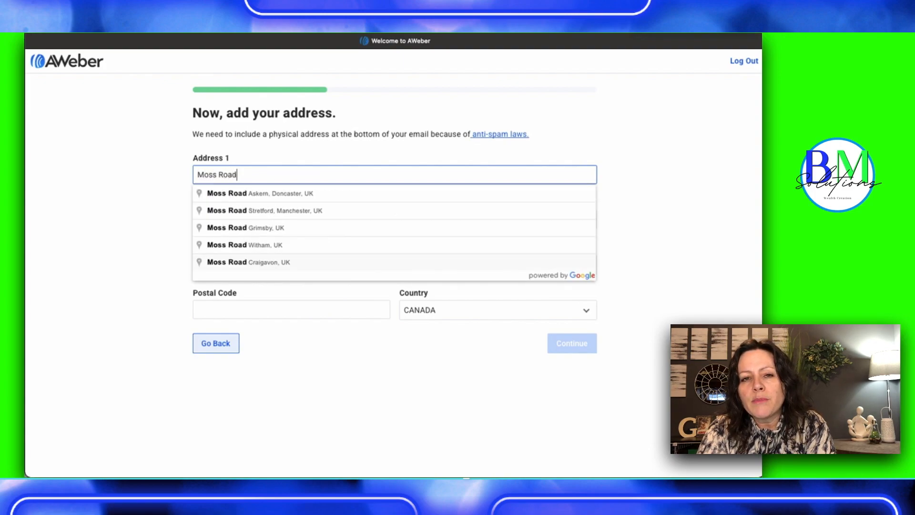
{"action": "left_click", "coordinate": [162, 261]}
{"action": "type", "text": "Sault Ste. Marie"}
Enter the province and postal code, keep Canada as the country, and submit the address form
{"action": "key", "text": "Tab"}
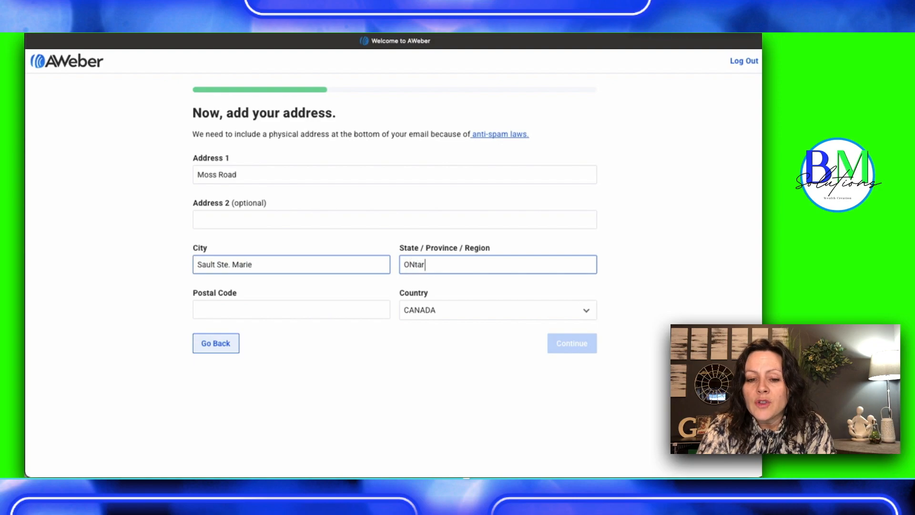
{"action": "key", "text": "BackSpace"}
{"action": "key", "text": "BackSpace"}
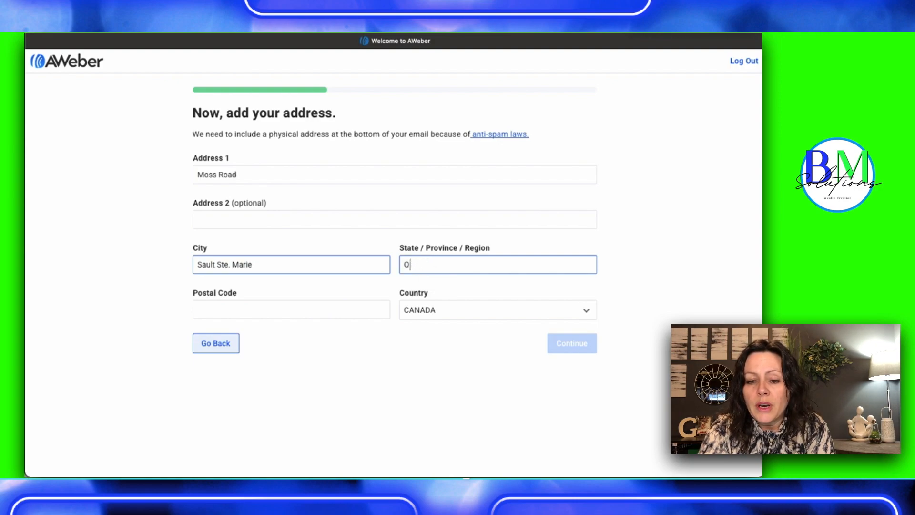
{"action": "type", "text": "io"}
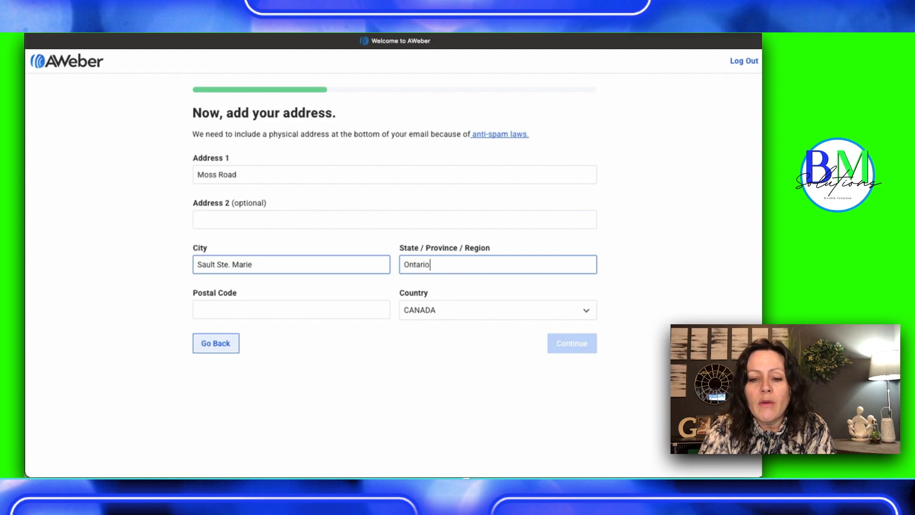
{"action": "left_click", "coordinate": [214, 310]}
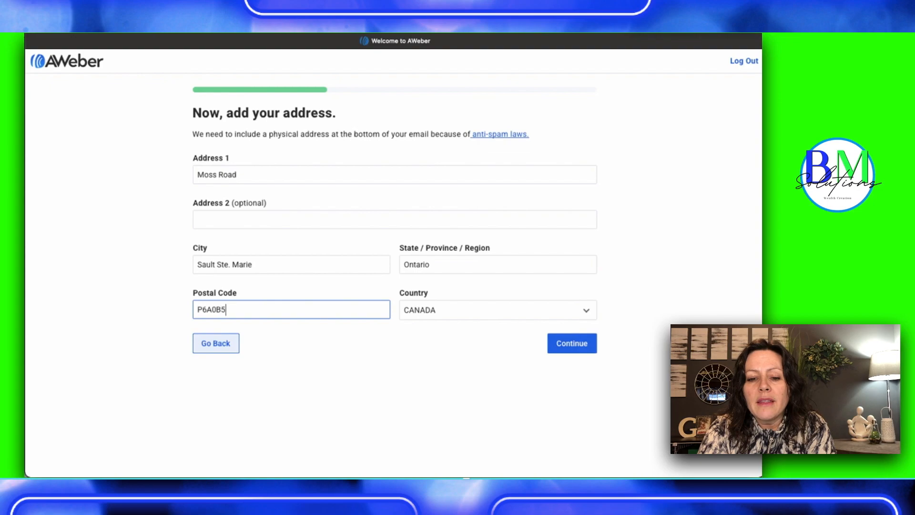
{"action": "left_click", "coordinate": [571, 346]}
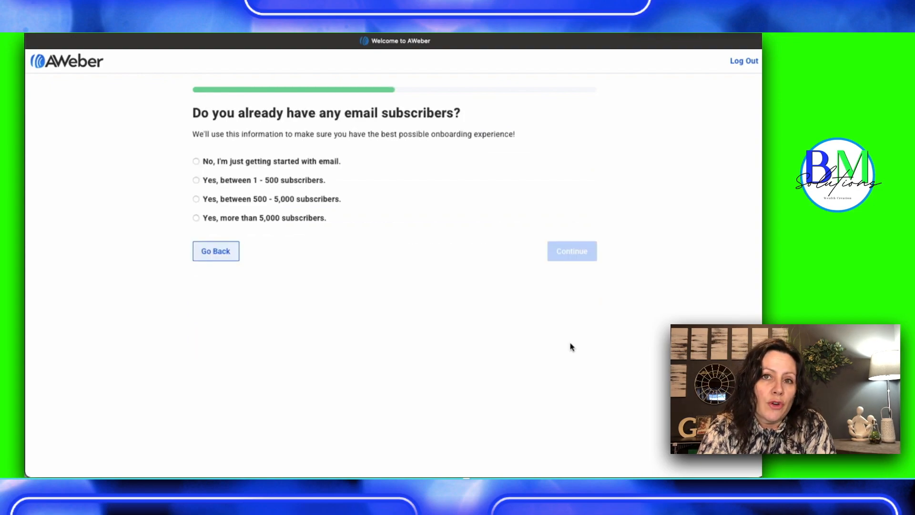
Answer "No, I'm just getting started with email" and submit the goals Grow my audience, Send a newsletter, Promote Events and Share new content
{"action": "left_click", "coordinate": [196, 161]}
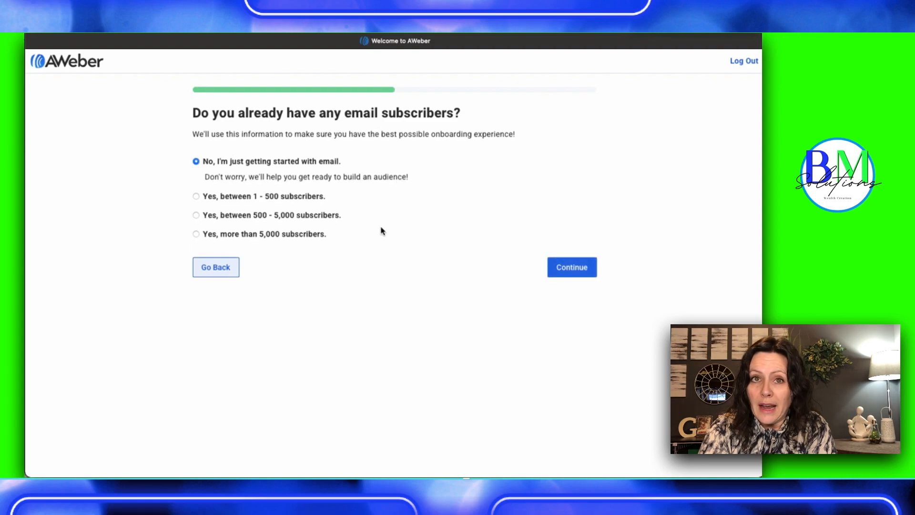
{"action": "left_click", "coordinate": [573, 268]}
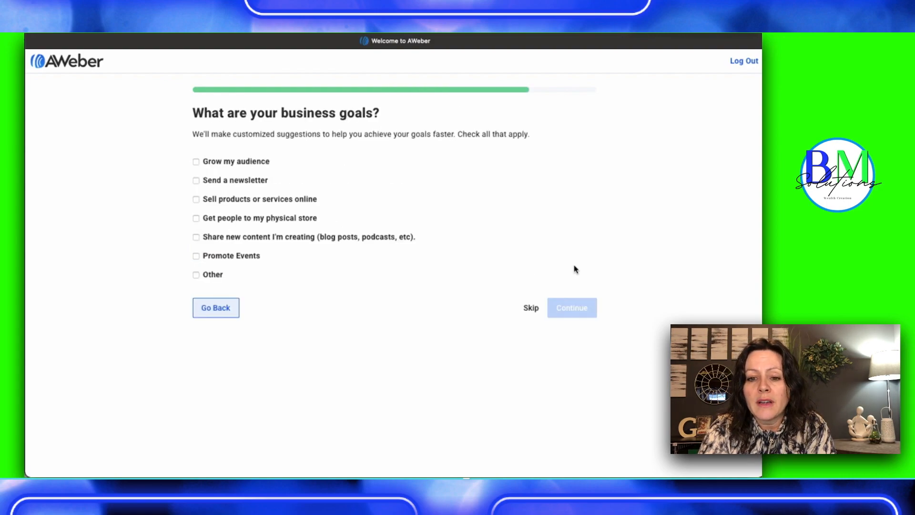
{"action": "left_click", "coordinate": [196, 161]}
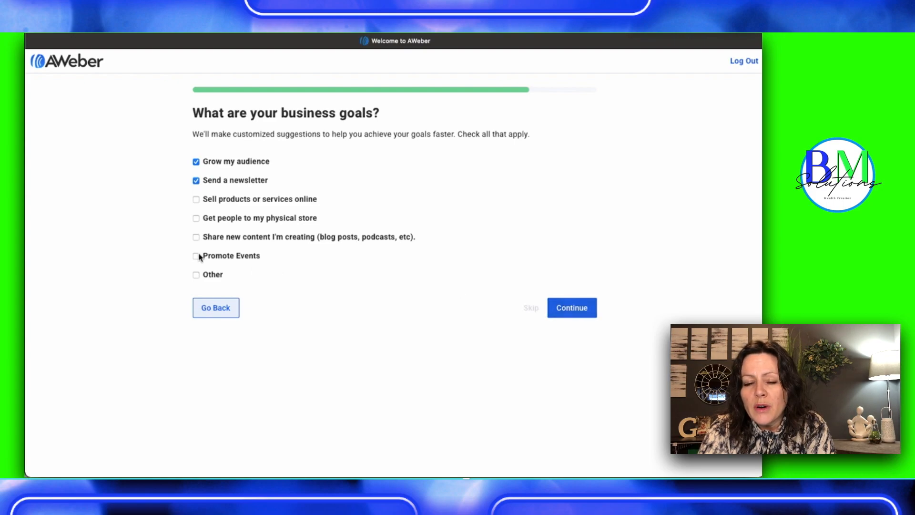
{"action": "left_click", "coordinate": [196, 237]}
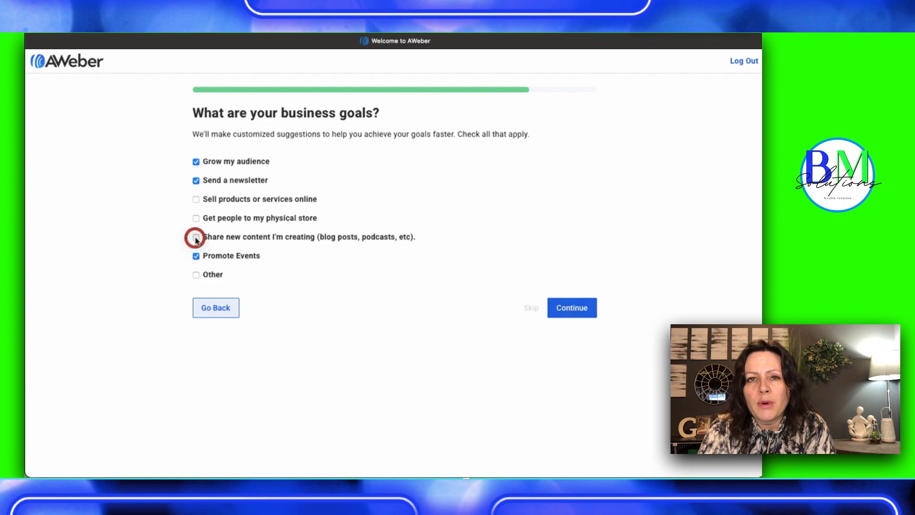
{"action": "left_click", "coordinate": [575, 307]}
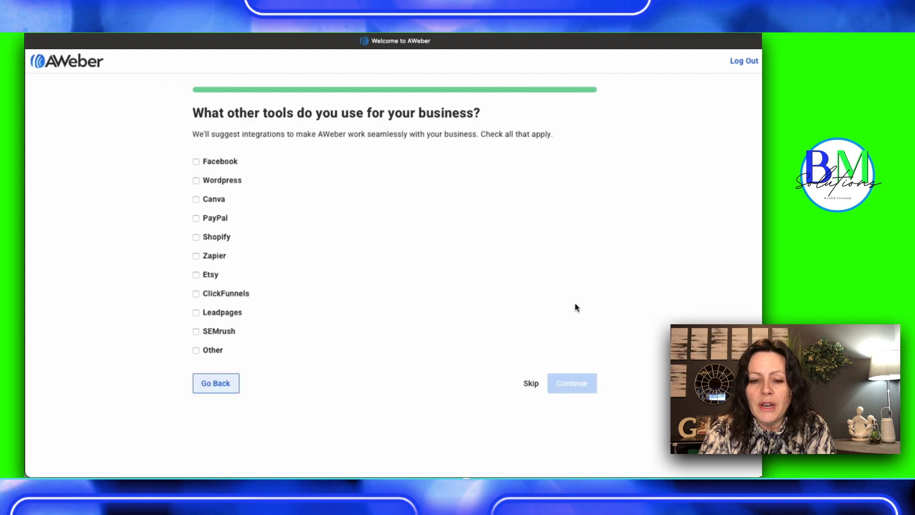
Select Facebook, Canva, PayPal and ClickFunnels as the other business tools and finish the setup questions
{"action": "left_click", "coordinate": [196, 162]}
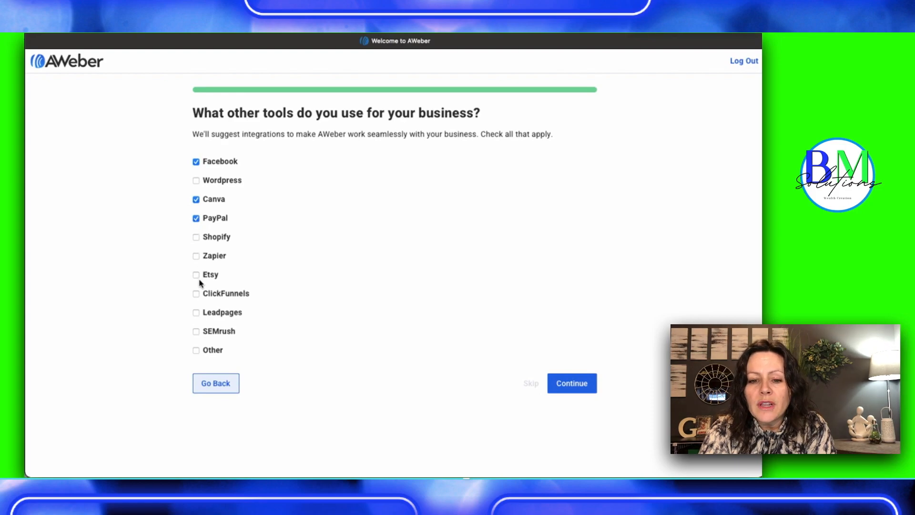
{"action": "left_click", "coordinate": [197, 294]}
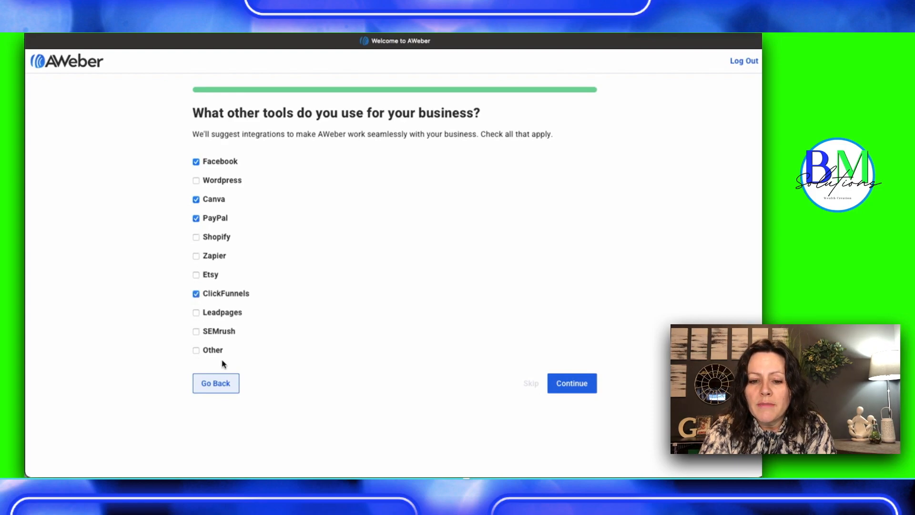
{"action": "left_click", "coordinate": [573, 386]}
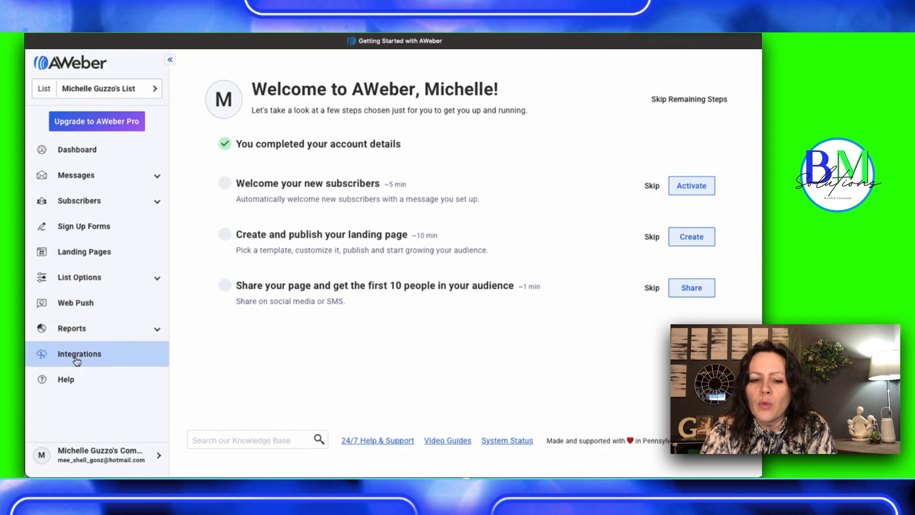
Open the My Account page and review the account information and billing address
{"action": "left_click", "coordinate": [86, 457]}
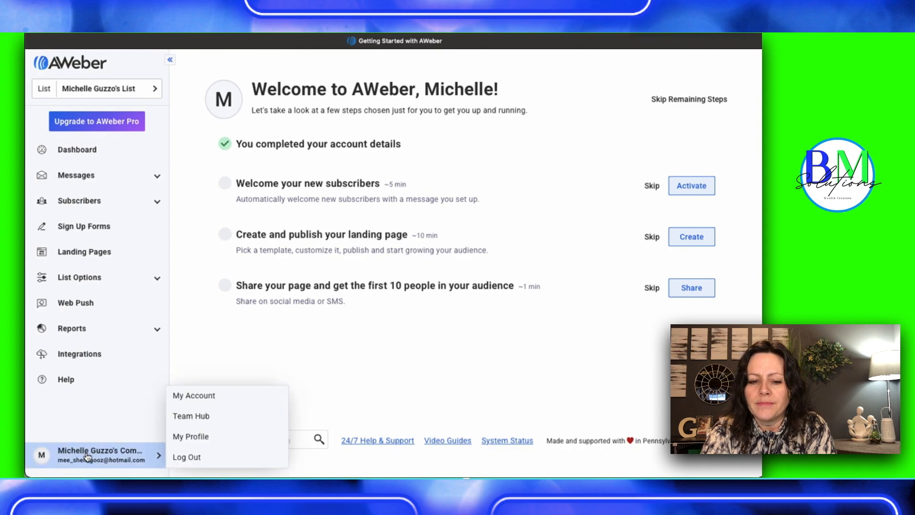
{"action": "left_click", "coordinate": [190, 397]}
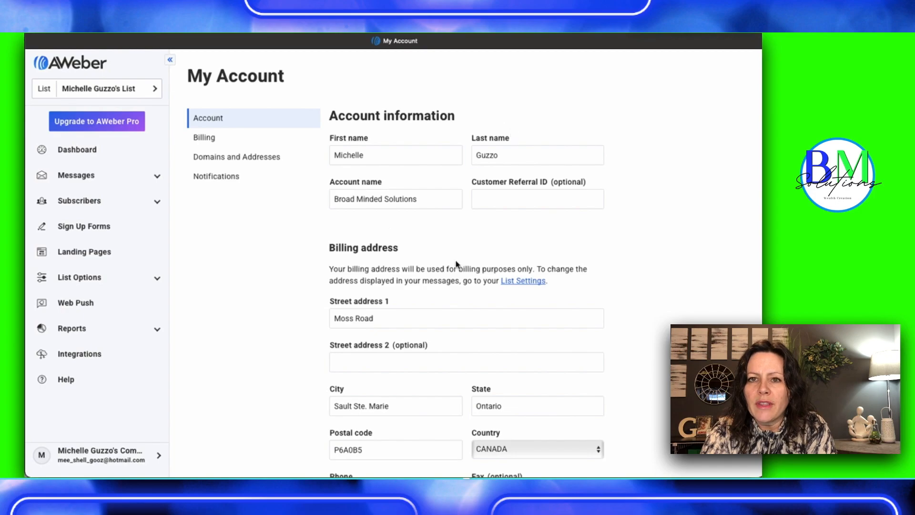
{"action": "left_click", "coordinate": [548, 318]}
{"action": "scroll", "coordinate": [556, 310], "scroll_direction": "down", "scroll_amount": 3}
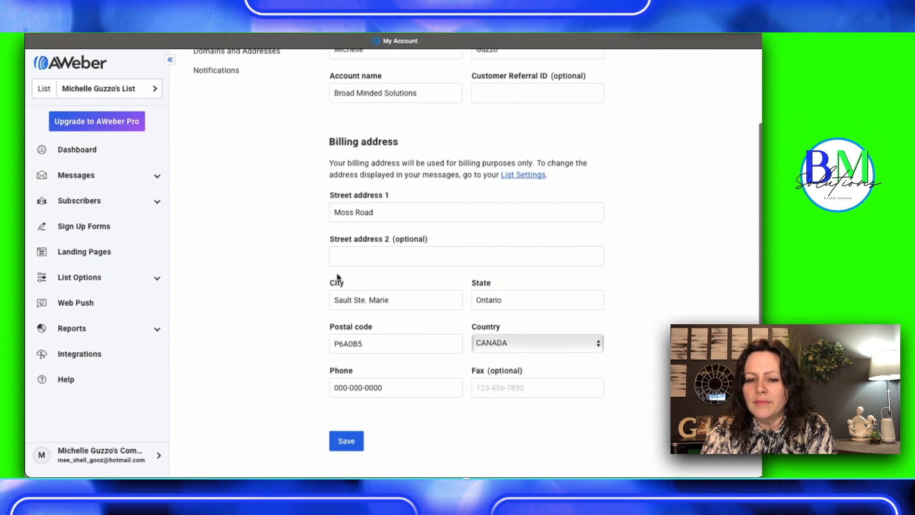
{"action": "scroll", "coordinate": [337, 279], "scroll_direction": "down", "scroll_amount": 3}
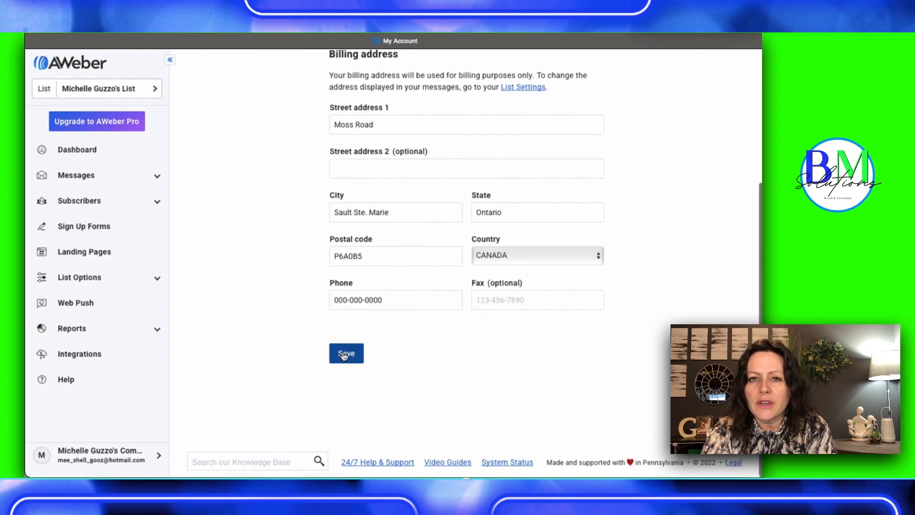
{"action": "scroll", "coordinate": [344, 356], "scroll_direction": "up", "scroll_amount": 2}
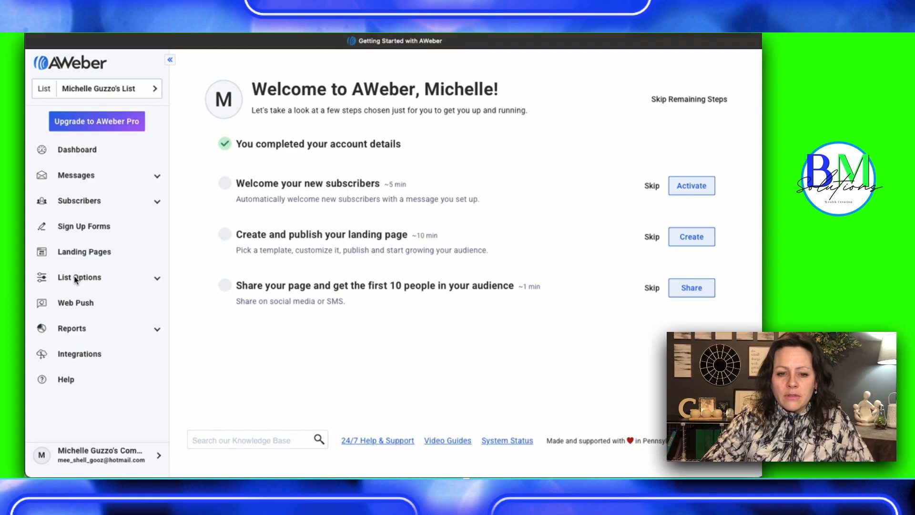
Open the list settings and rename the email list to "Broad Minded Solutions"
{"action": "left_click", "coordinate": [75, 280]}
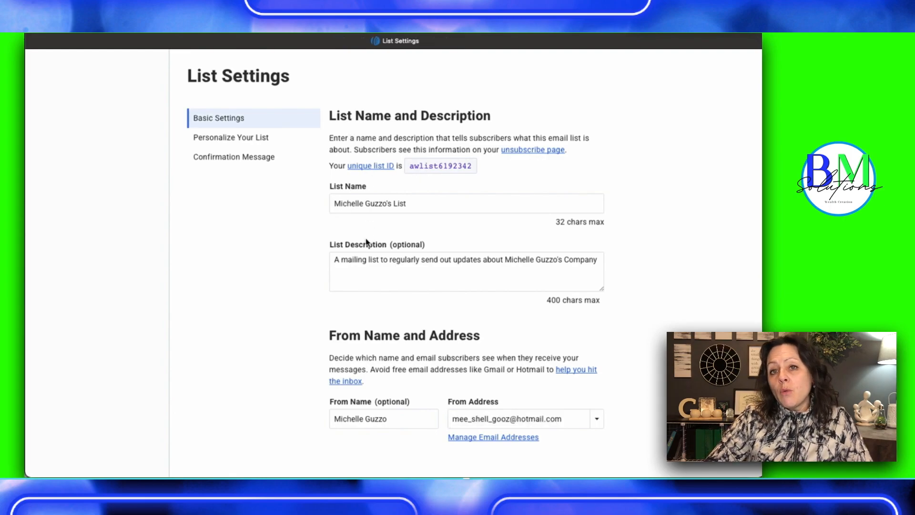
{"action": "triple_click", "coordinate": [349, 261]}
{"action": "triple_click", "coordinate": [354, 204]}
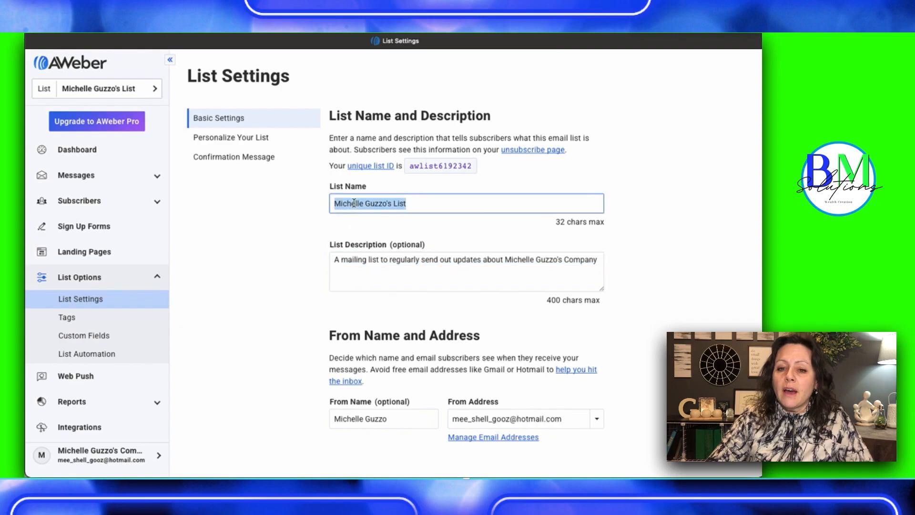
{"action": "type", "text": "Broad Minde"}
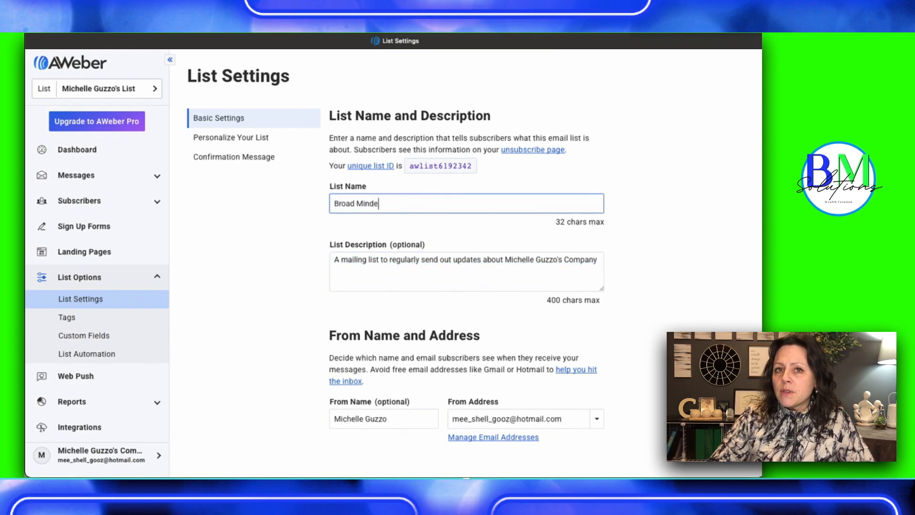
{"action": "key", "text": "BackSpace"}
{"action": "key", "text": "BackSpace"}
{"action": "key", "text": "BackSpace"}
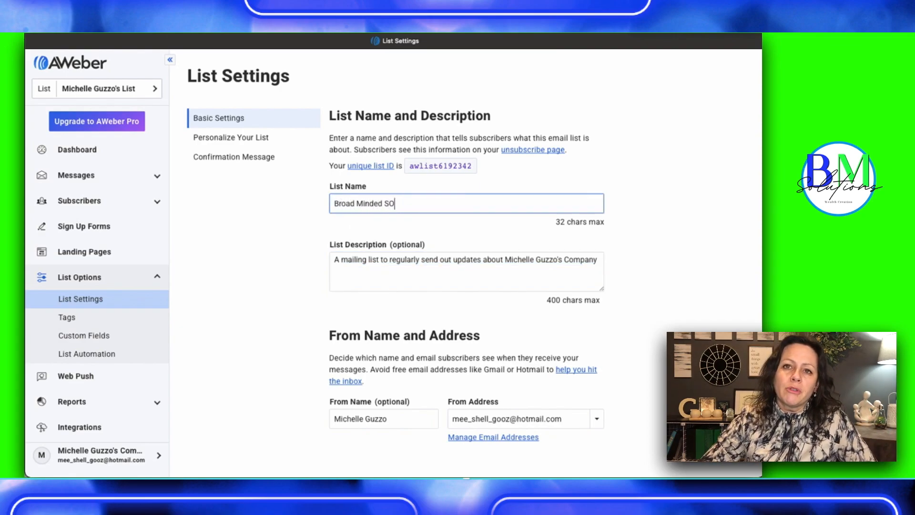
{"action": "type", "text": "lutinos"}
{"action": "key", "text": "BackSpace"}
{"action": "key", "text": "BackSpace"}
{"action": "key", "text": "BackSpace"}
{"action": "key", "text": "BackSpace"}
{"action": "type", "text": "ions"}
Replace the list description with "This is the mailing list for Broad Minded Solutions, your insider information about affiliate marketing"
{"action": "triple_click", "coordinate": [339, 259]}
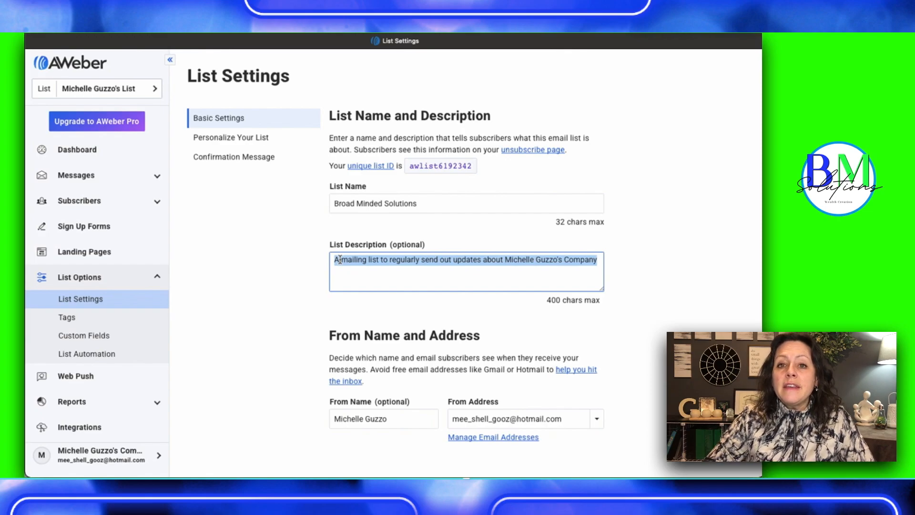
{"action": "type", "text": "This is the m"}
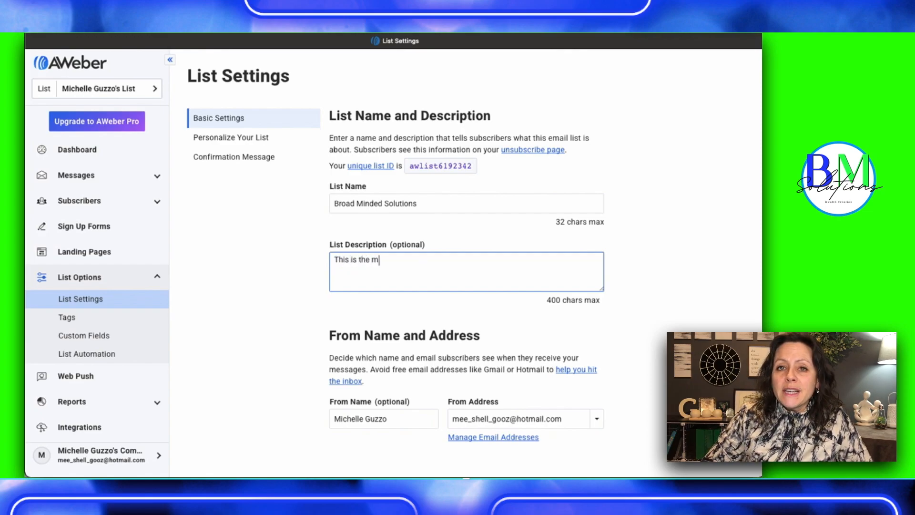
{"action": "type", "text": "ailing list for "}
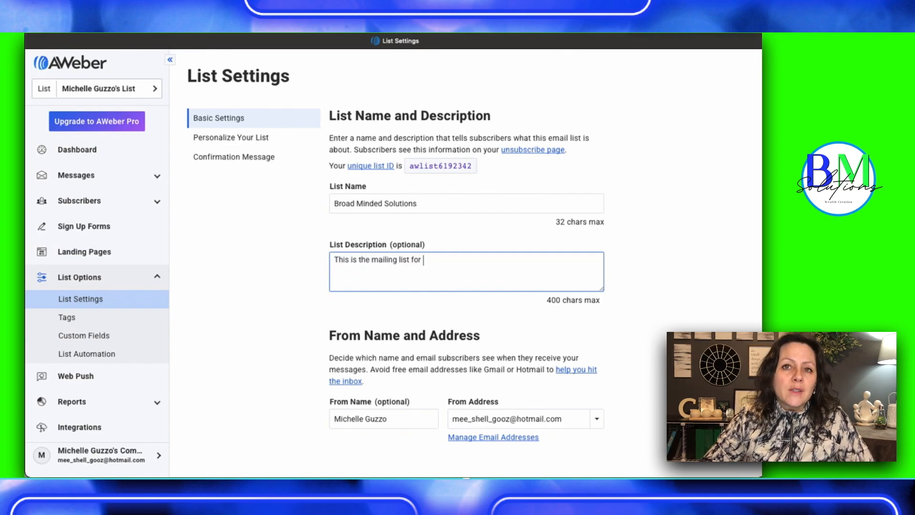
{"action": "type", "text": "Broad Min"}
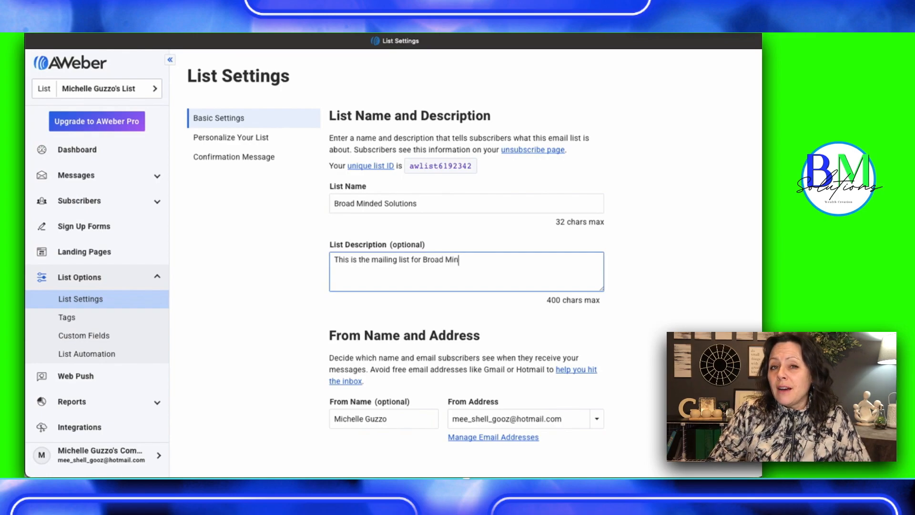
{"action": "type", "text": "ded Solutions."}
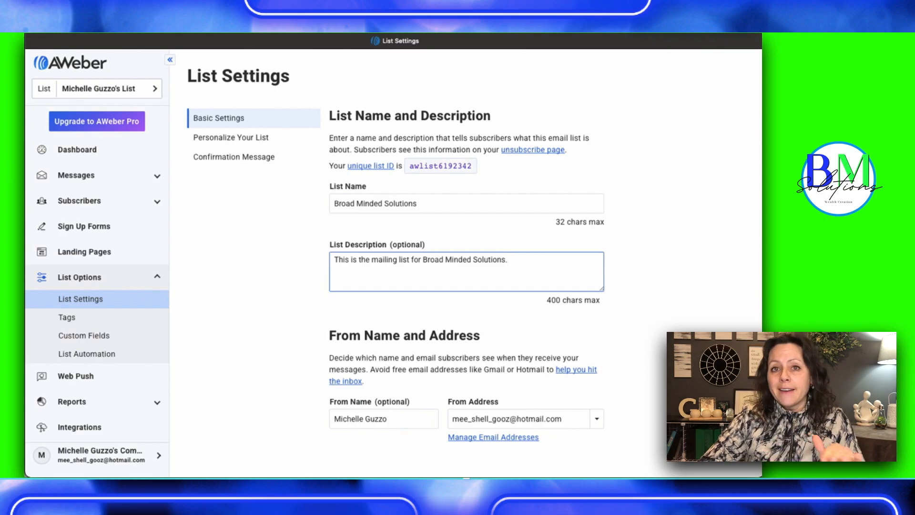
{"action": "key", "text": "BackSpace"}
{"action": "type", "text": ", your "}
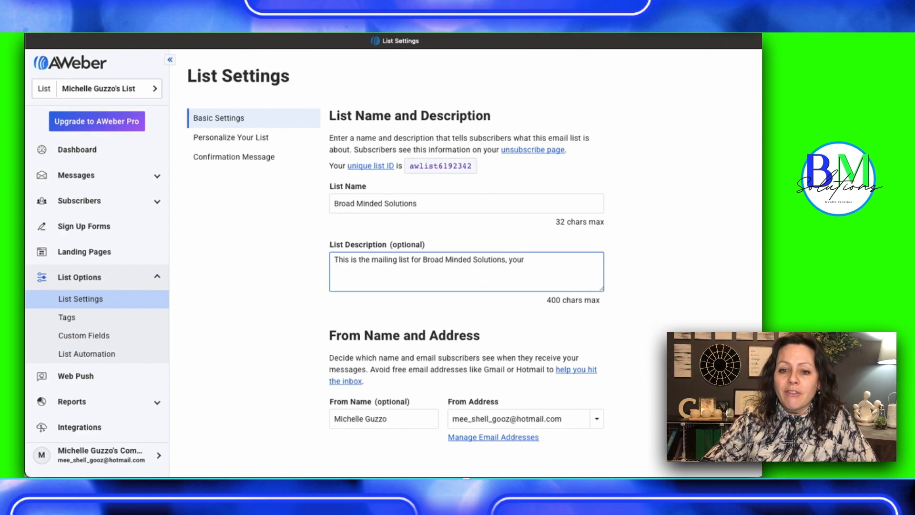
{"action": "type", "text": "inside"}
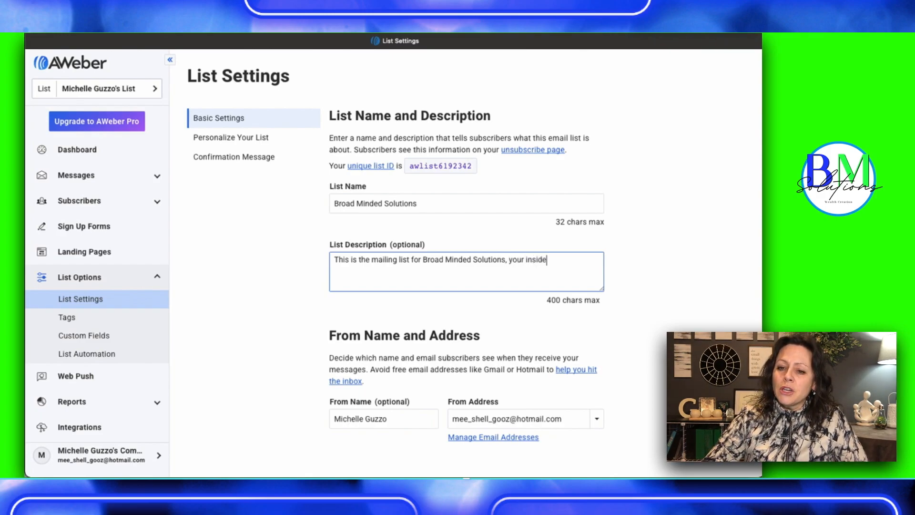
{"action": "type", "text": "r information about how to"}
{"action": "key", "text": "BackSpace"}
{"action": "key", "text": "BackSpace"}
{"action": "key", "text": "BackSpace"}
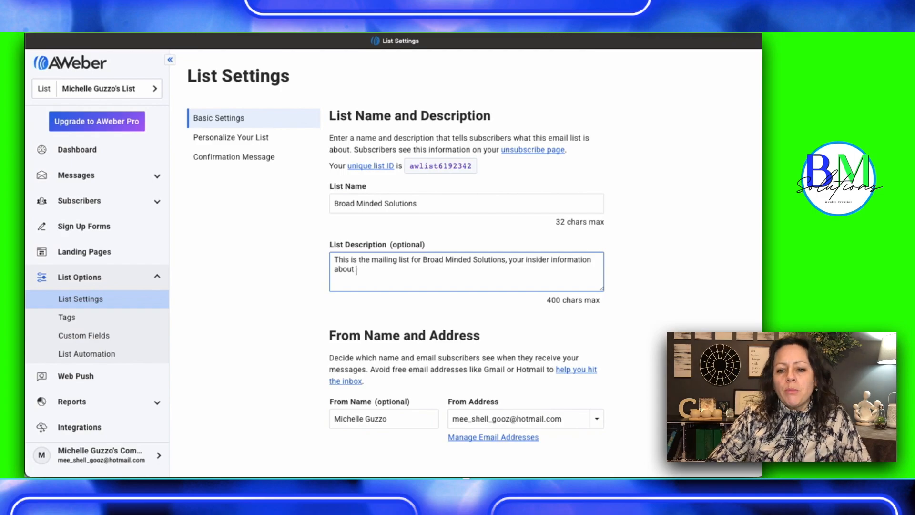
{"action": "type", "text": "afiiliate marketing"}
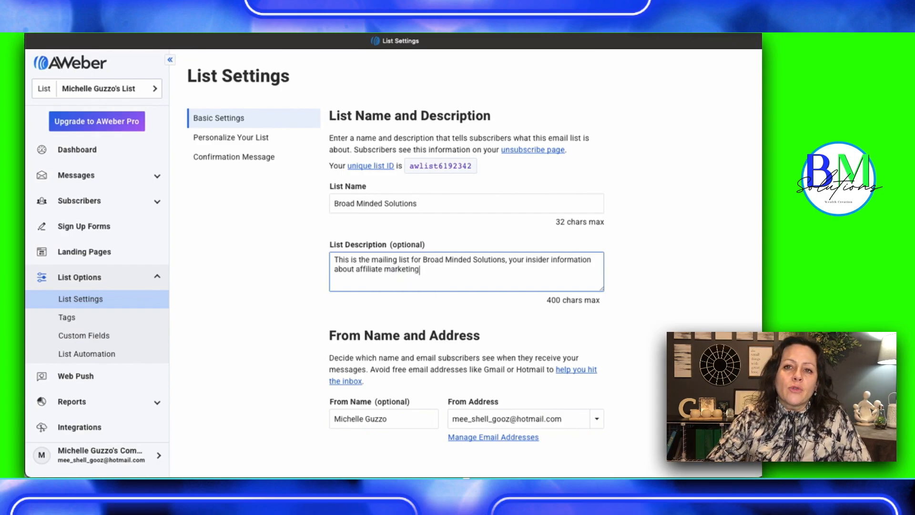
{"action": "type", "text": ".  Be su"}
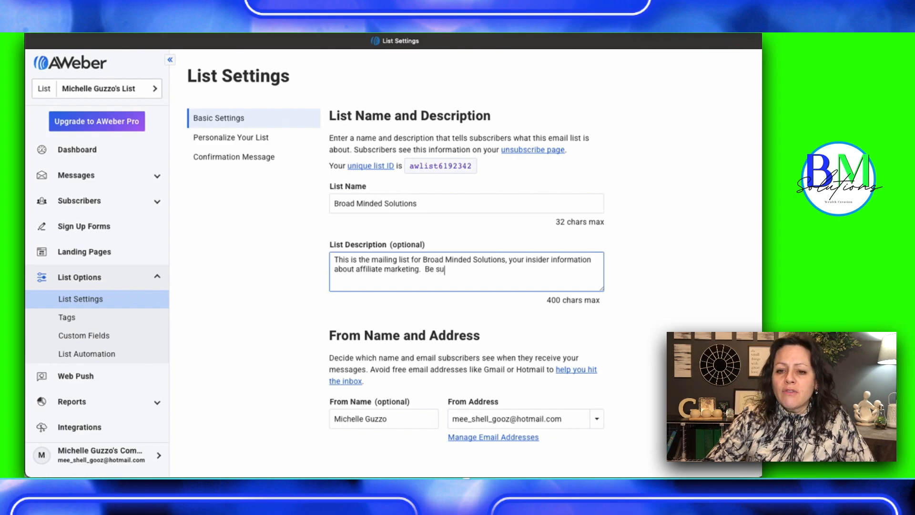
{"action": "type", "text": "re to s"}
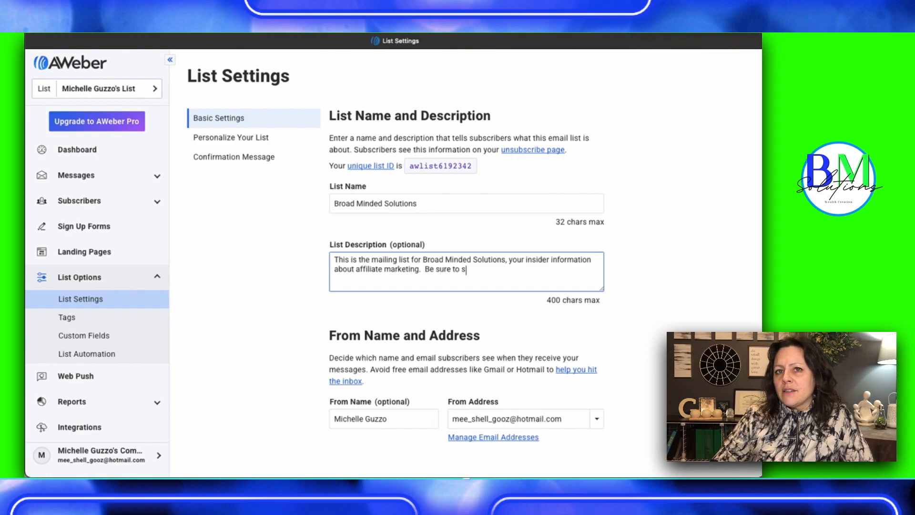
{"action": "type", "text": "tay tunes"}
Extend the list description with "Be sure to stay tuned for lots of free resources & great tips to help you be successful"
{"action": "key", "text": "BackSpace"}
{"action": "type", "text": "d for lots o"}
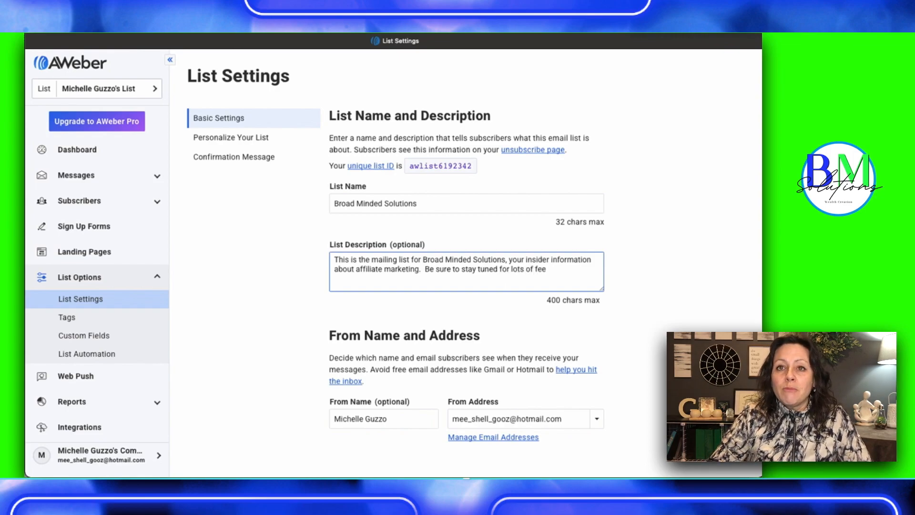
{"action": "type", "text": "f free resour"}
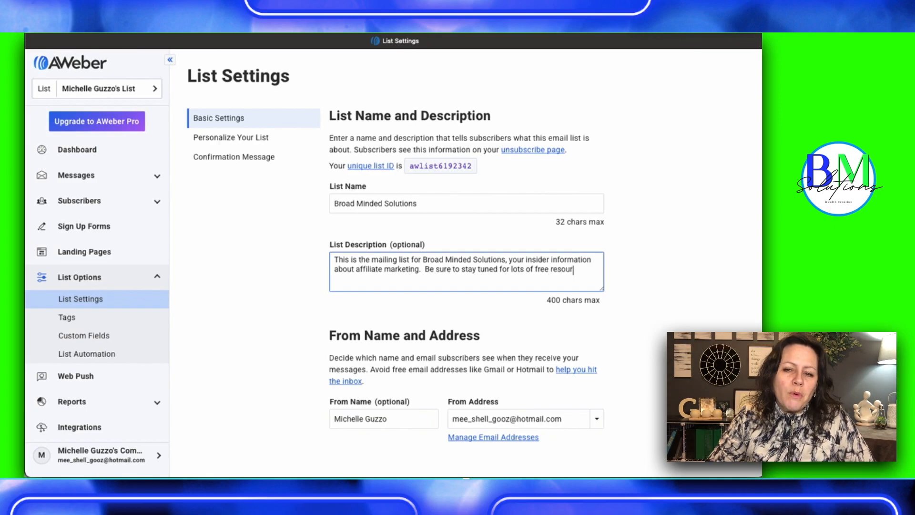
{"action": "type", "text": "ces & "}
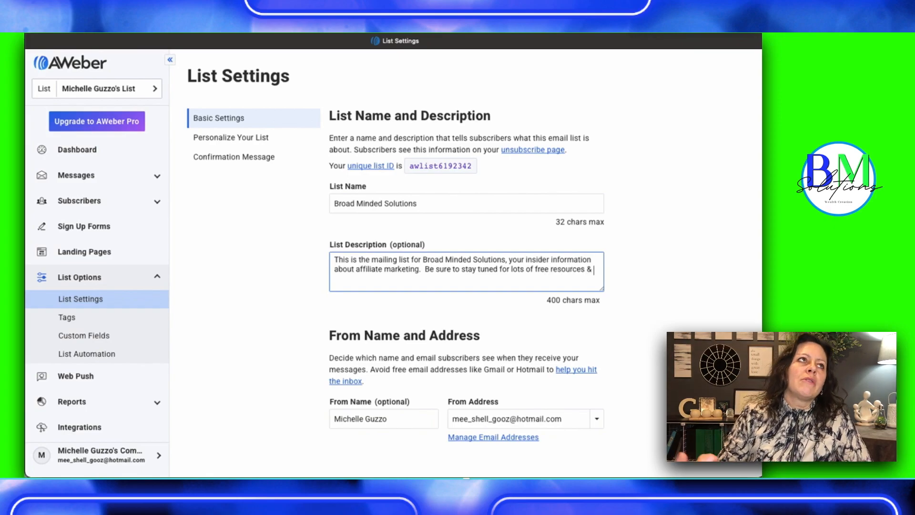
{"action": "type", "text": "great ti"}
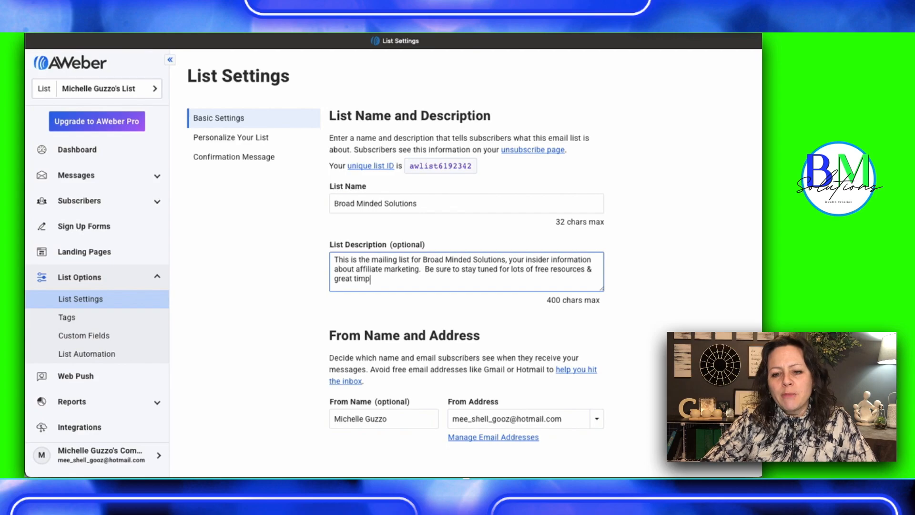
{"action": "type", "text": "ps to help you be successful"}
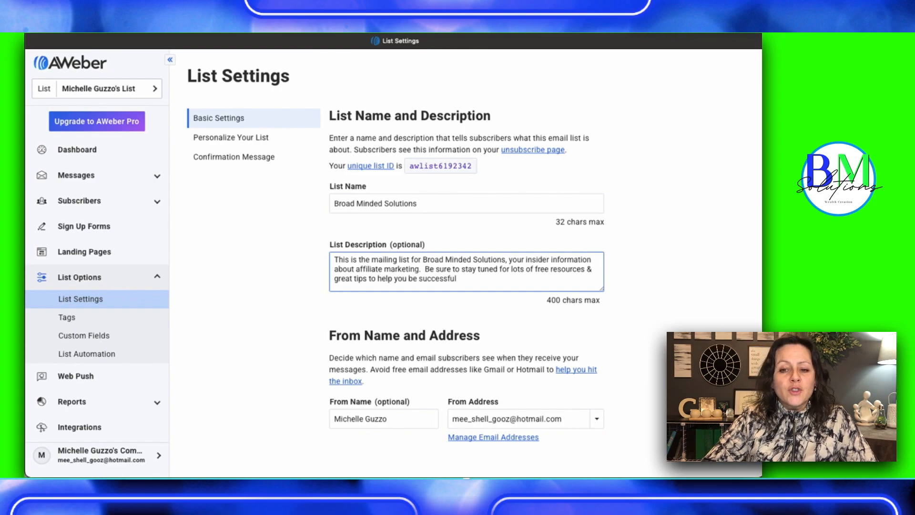
Review the sender name and address, contact address, notification and badge sections of the list settings
{"action": "scroll", "coordinate": [360, 344], "scroll_direction": "down", "scroll_amount": 5}
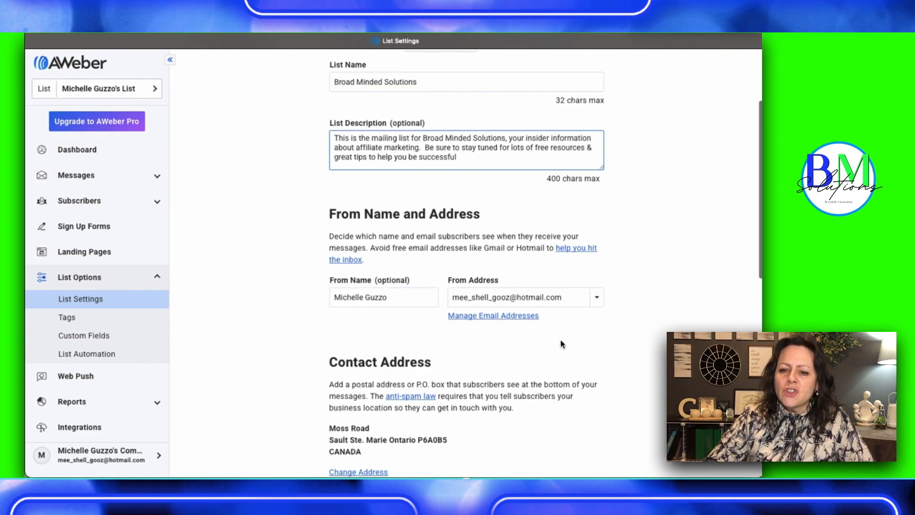
{"action": "scroll", "coordinate": [412, 361], "scroll_direction": "down", "scroll_amount": 5}
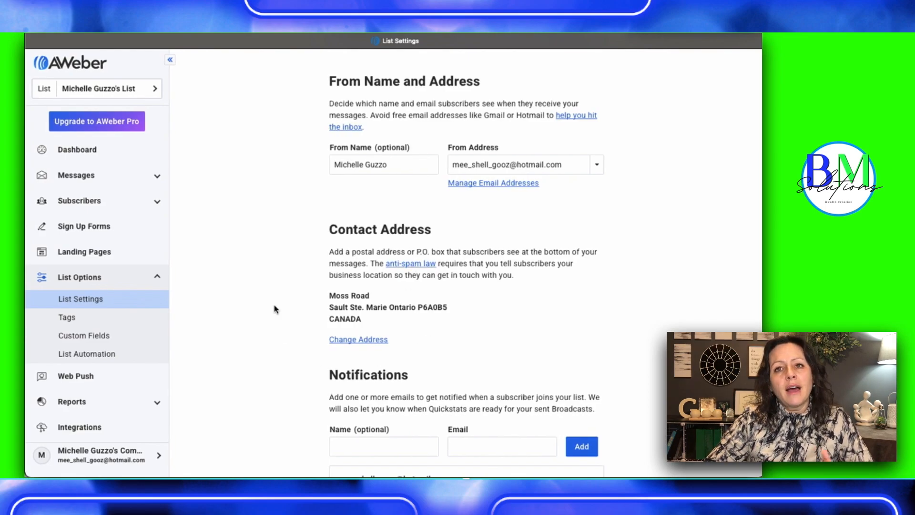
{"action": "scroll", "coordinate": [263, 355], "scroll_direction": "down", "scroll_amount": 4}
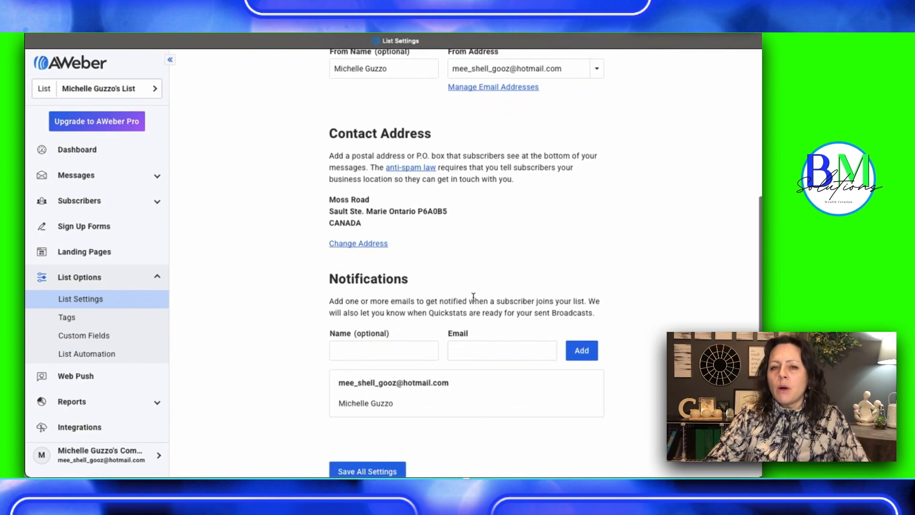
{"action": "scroll", "coordinate": [473, 298], "scroll_direction": "down", "scroll_amount": 4}
{"action": "left_click", "coordinate": [397, 247]}
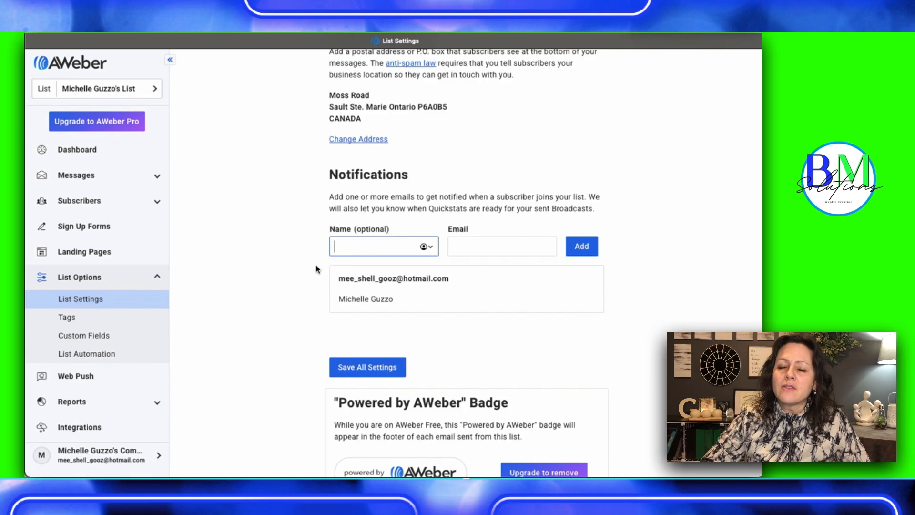
{"action": "left_click", "coordinate": [284, 305]}
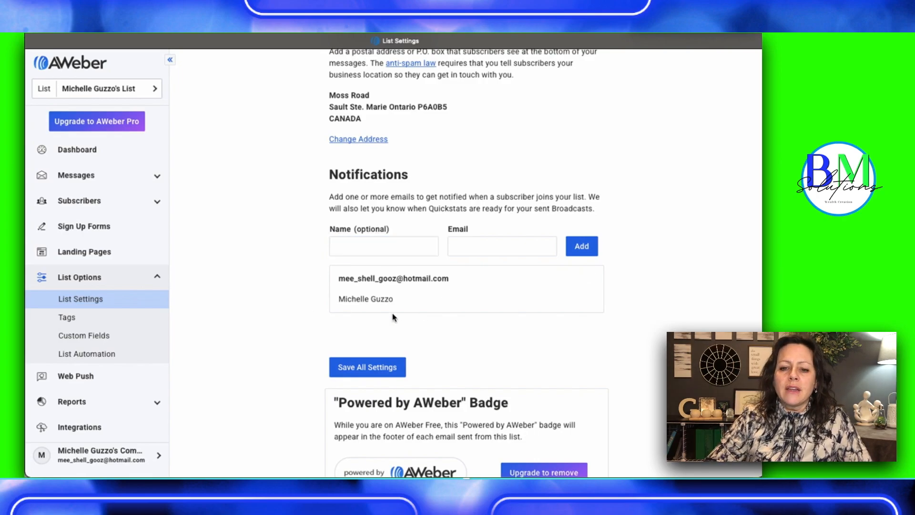
{"action": "scroll", "coordinate": [251, 311], "scroll_direction": "down", "scroll_amount": 3}
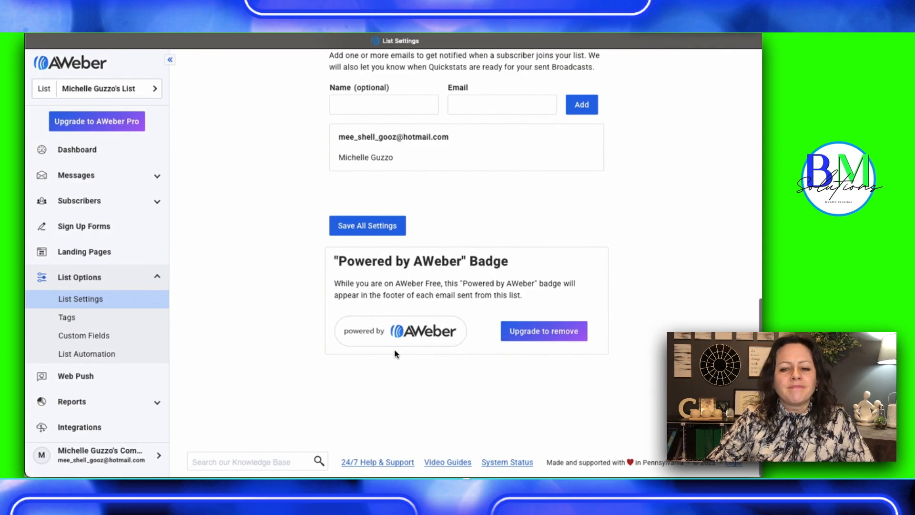
{"action": "scroll", "coordinate": [365, 368], "scroll_direction": "up", "scroll_amount": 12}
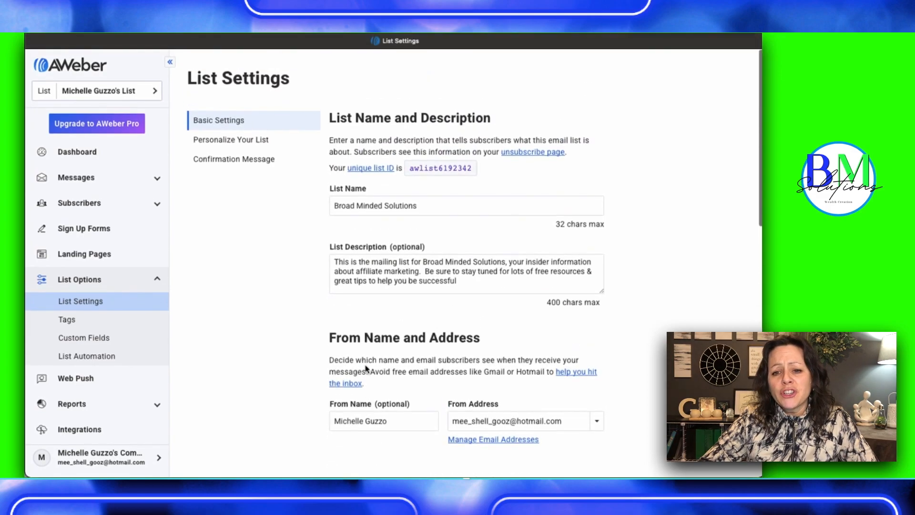
Save all settings of the list with its new name and description
{"action": "left_click", "coordinate": [435, 282]}
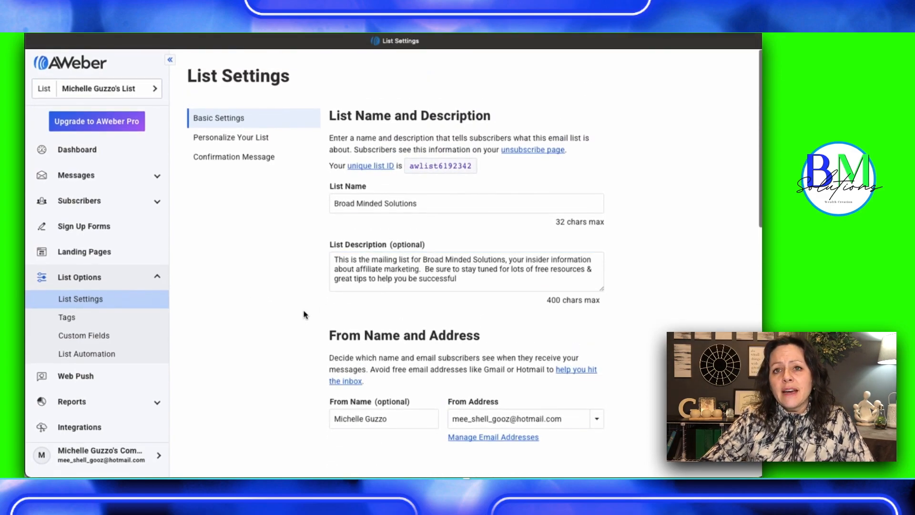
{"action": "scroll", "coordinate": [303, 314], "scroll_direction": "down", "scroll_amount": 9}
{"action": "scroll", "coordinate": [305, 313], "scroll_direction": "down", "scroll_amount": 2}
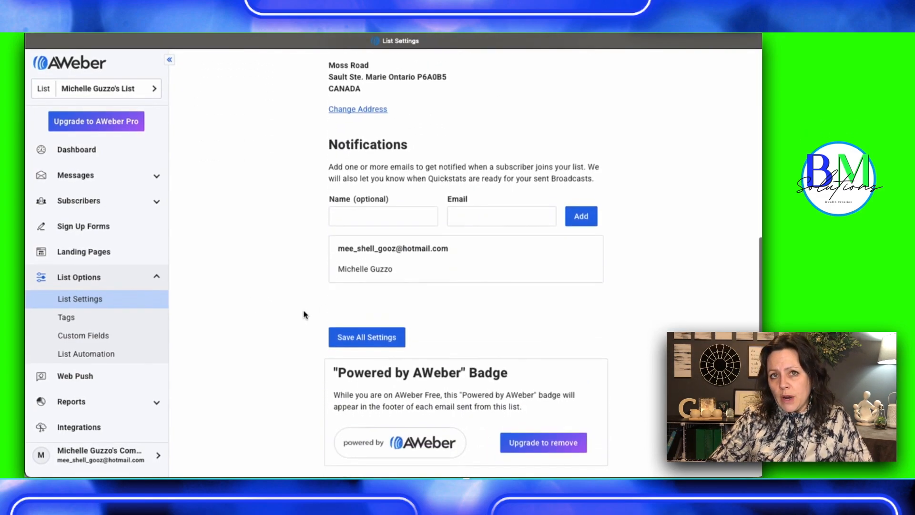
{"action": "left_click", "coordinate": [372, 311]}
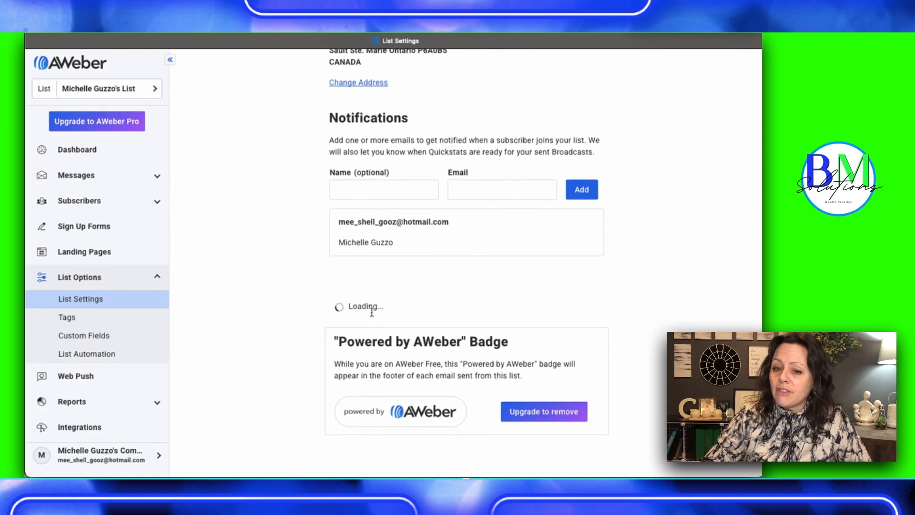
Open the email address management page from the list's sender address settings
{"action": "scroll", "coordinate": [373, 313], "scroll_direction": "up", "scroll_amount": 8}
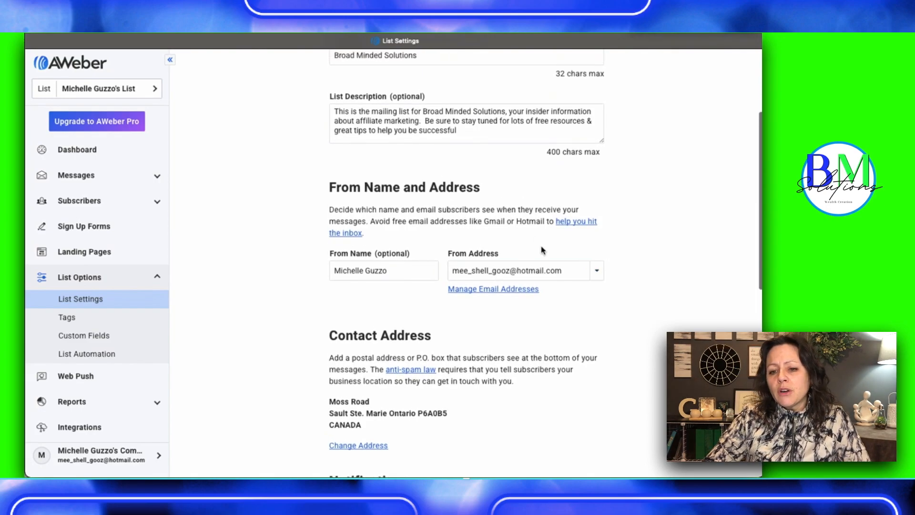
{"action": "left_click", "coordinate": [520, 289]}
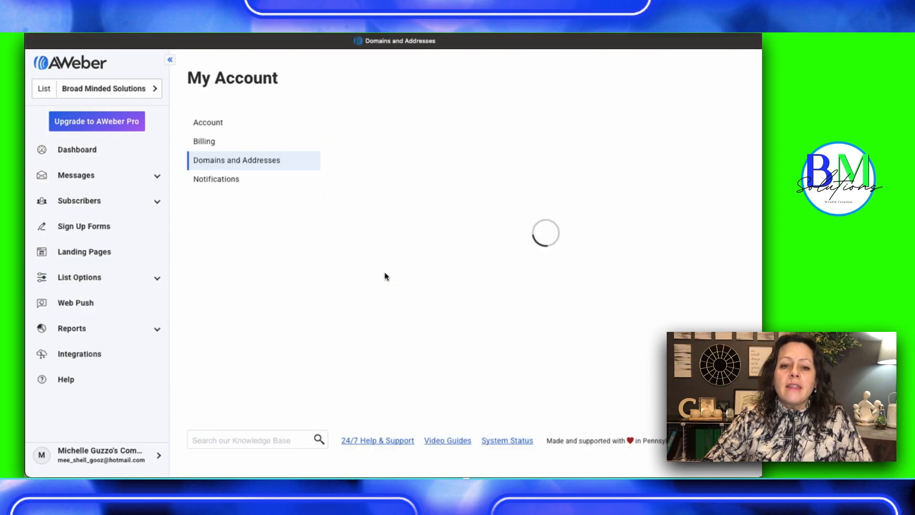
{"action": "left_click", "coordinate": [329, 197]}
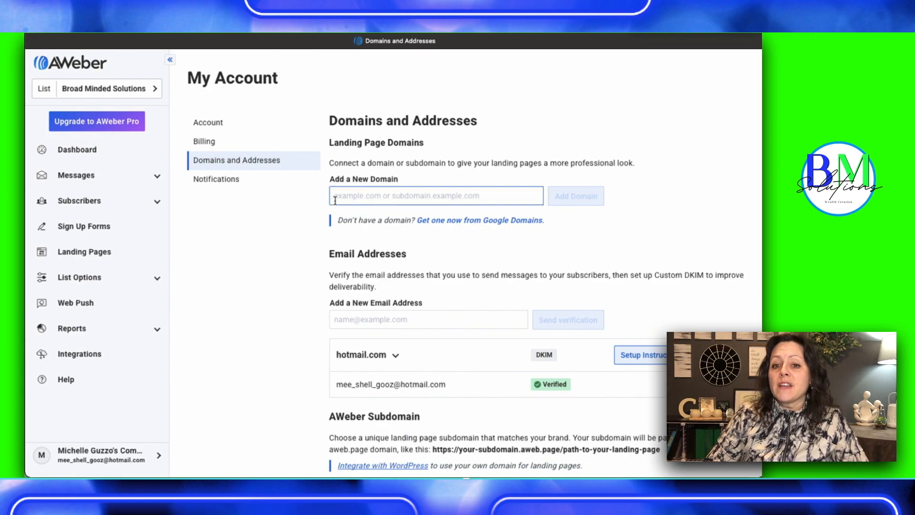
{"action": "type", "text": "https:/"}
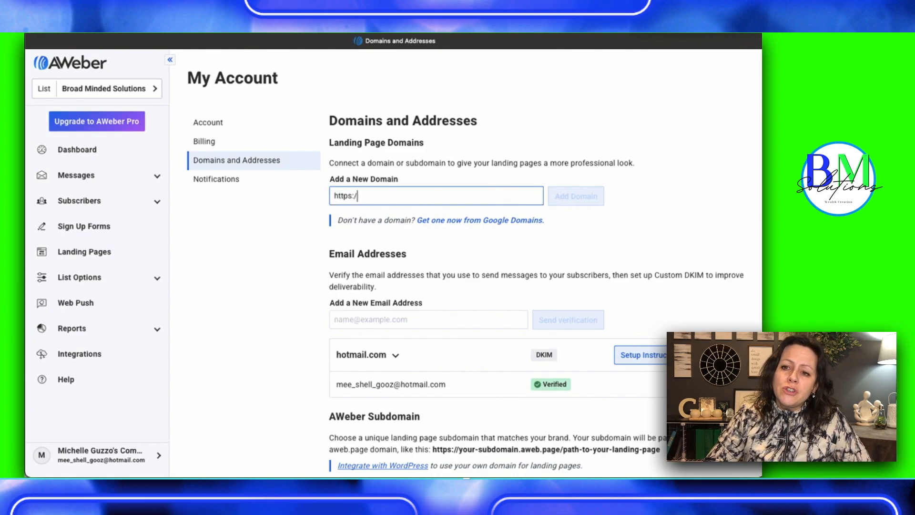
{"action": "type", "text": "/www.broadminded"}
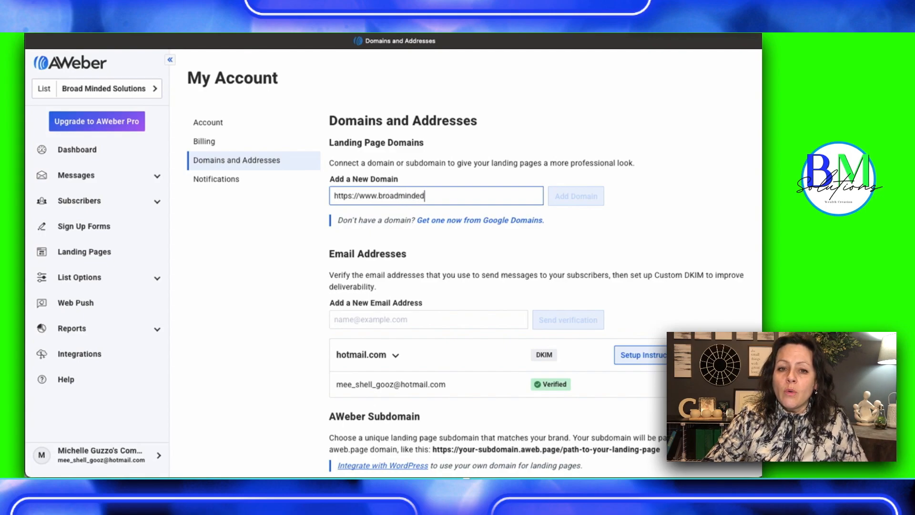
{"action": "type", "text": "solio"}
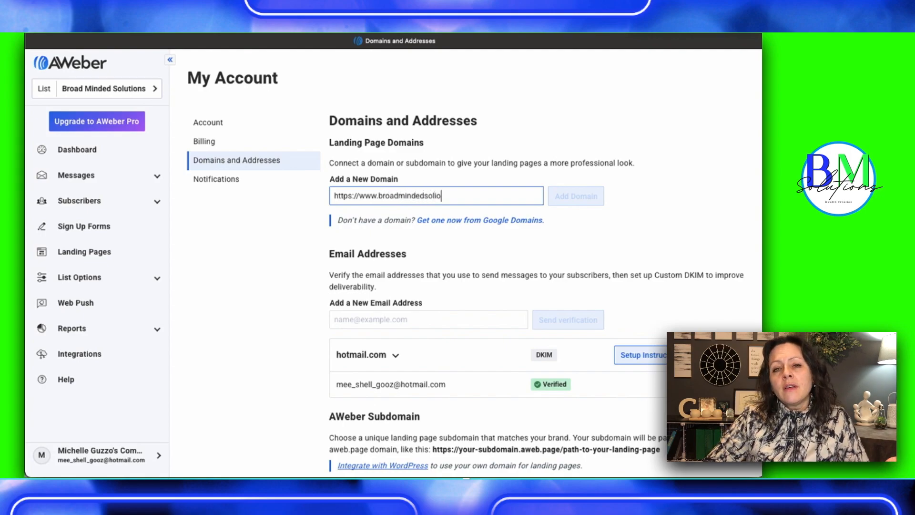
{"action": "key", "text": "BackSpace"}
{"action": "key", "text": "BackSpace"}
{"action": "type", "text": "utions"}
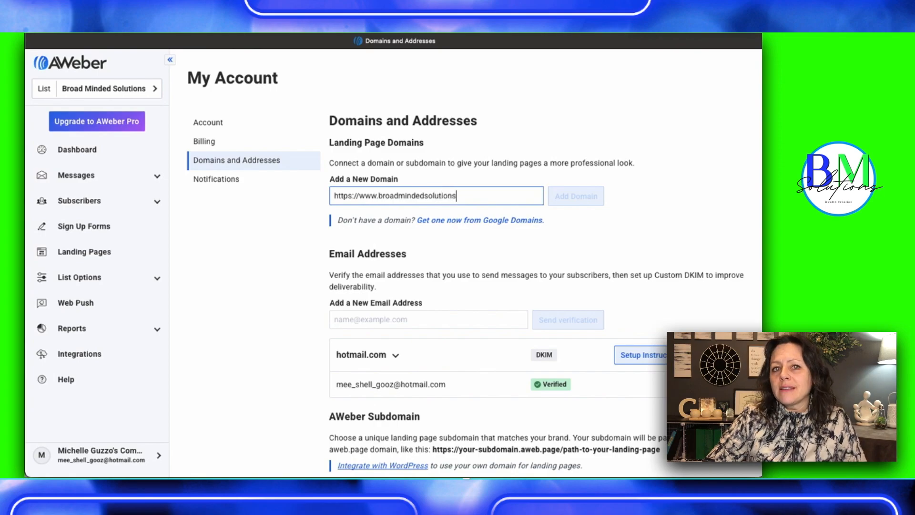
{"action": "type", "text": ".com/15daychallenge"}
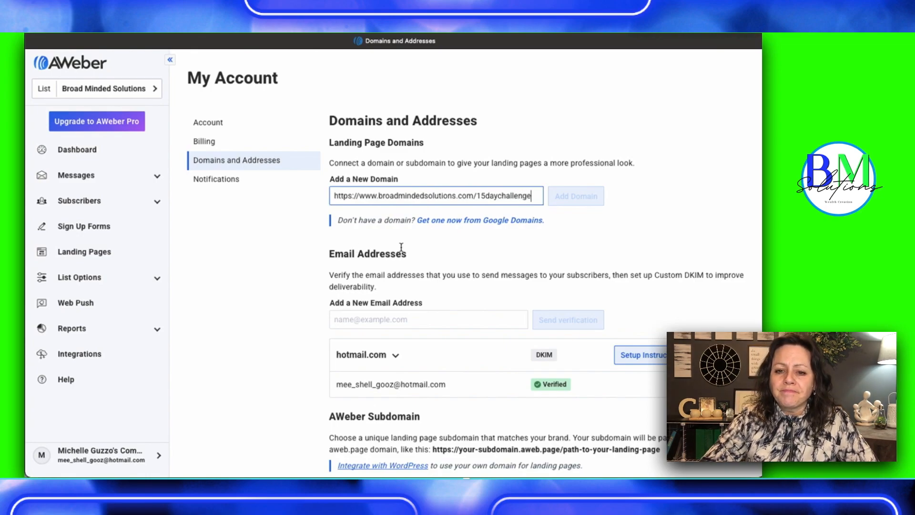
Add the business email address as a new sender address, send its verification message and close the confirmation notice
{"action": "scroll", "coordinate": [422, 260], "scroll_direction": "down", "scroll_amount": 3}
{"action": "left_click", "coordinate": [353, 207]}
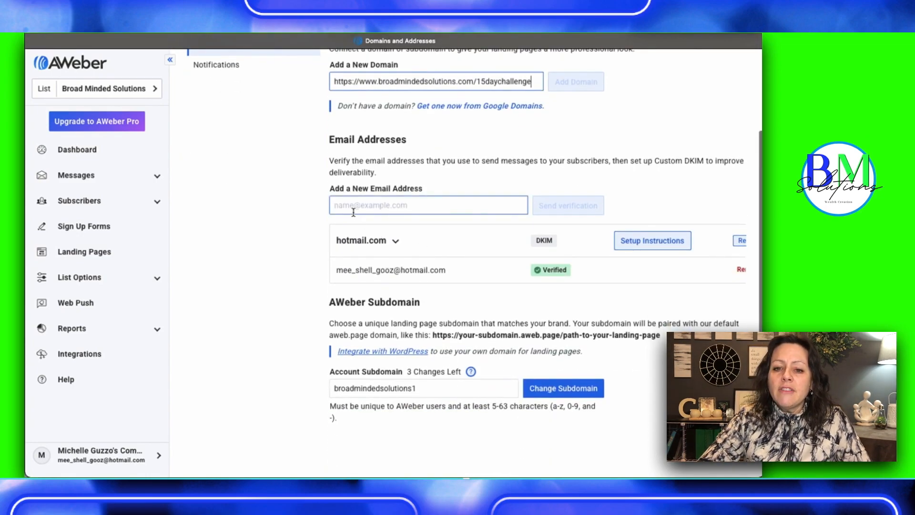
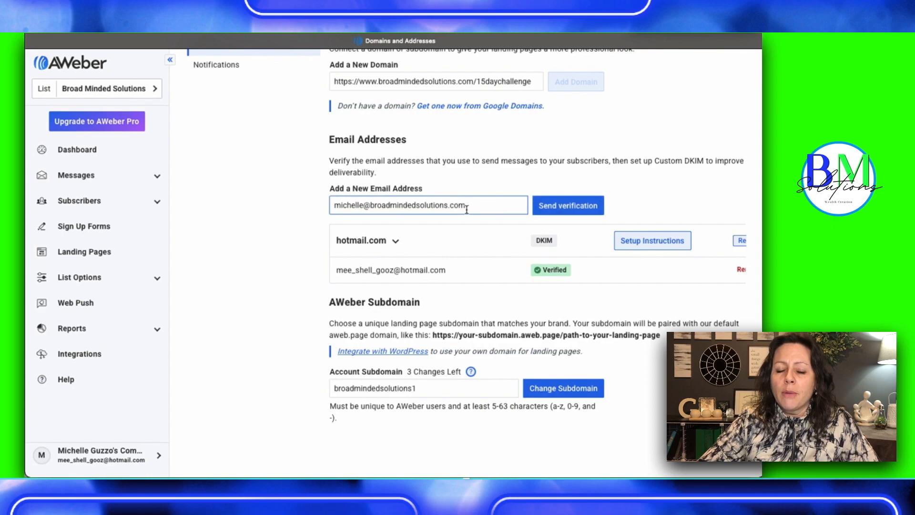
{"action": "left_click", "coordinate": [557, 205]}
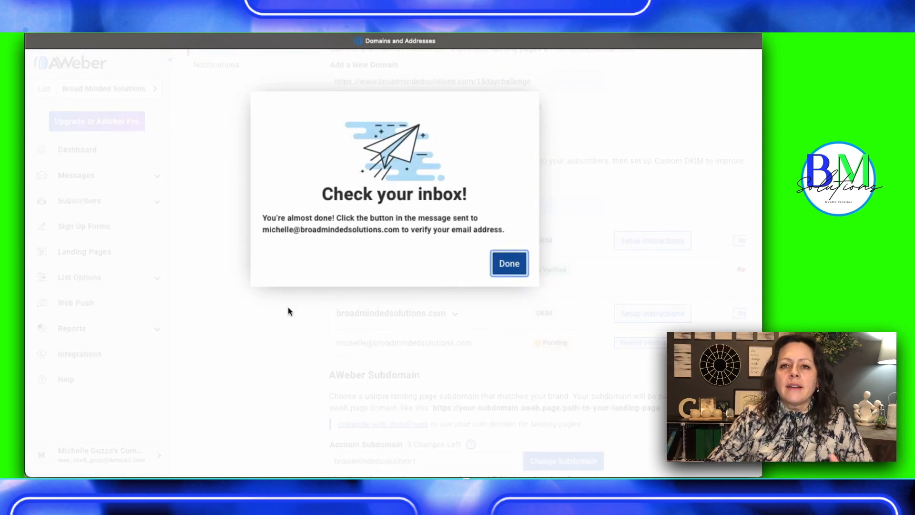
{"action": "left_click", "coordinate": [510, 263]}
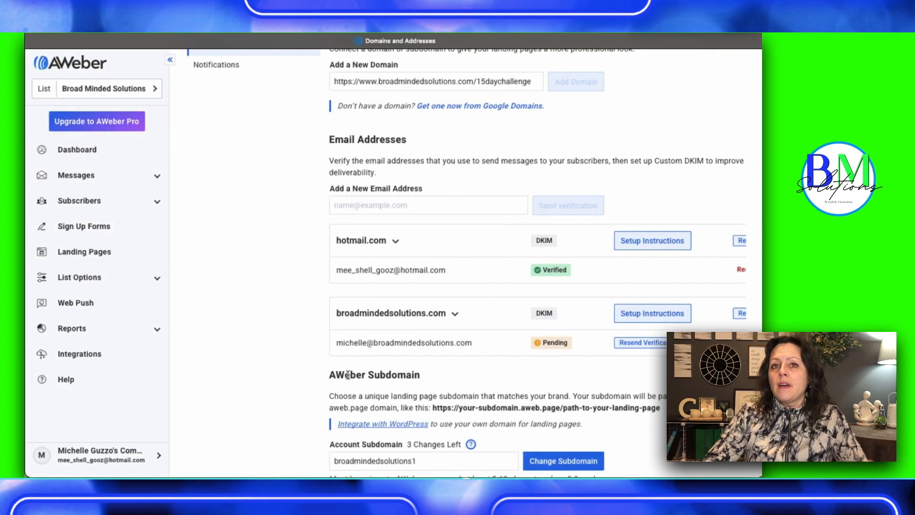
Examine the Custom DKIM setup instructions for broadmindedsolutions.com, then return to the domains page and review the account subdomain setting
{"action": "scroll", "coordinate": [253, 323], "scroll_direction": "down", "scroll_amount": 3}
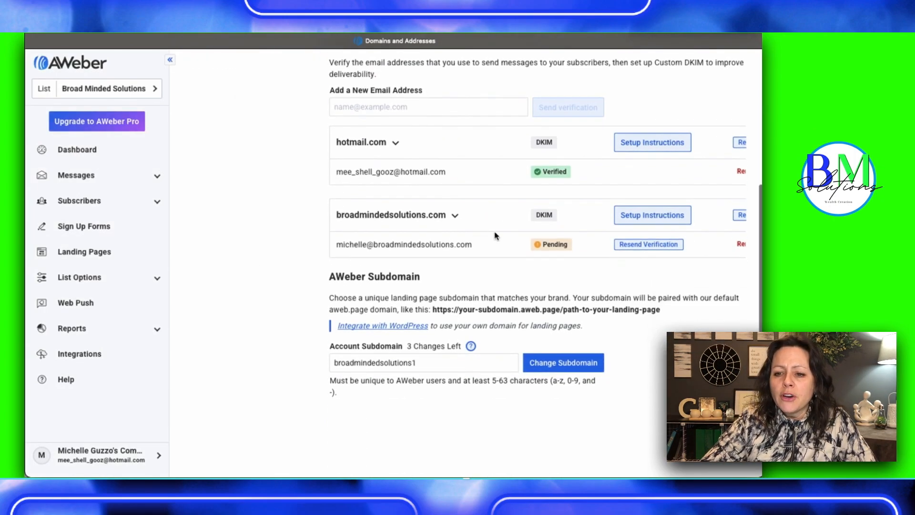
{"action": "left_click", "coordinate": [628, 218]}
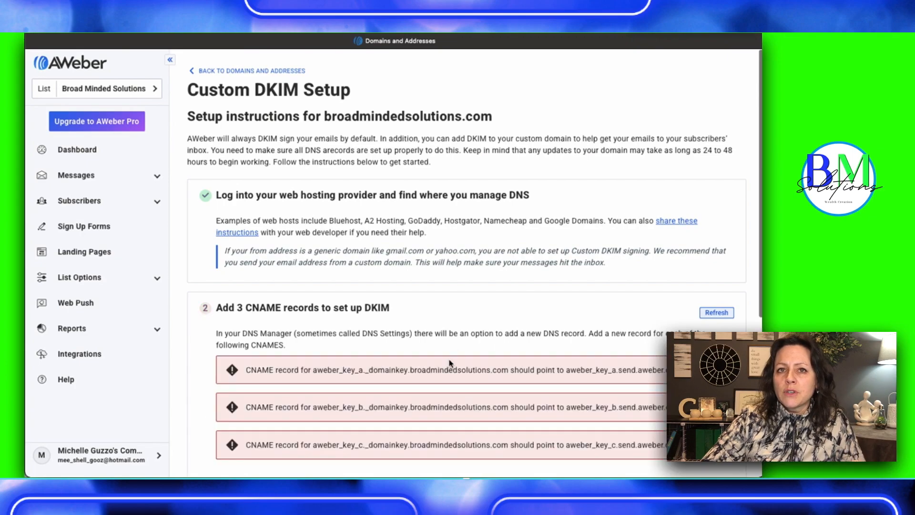
{"action": "scroll", "coordinate": [449, 363], "scroll_direction": "down", "scroll_amount": 3}
{"action": "scroll", "coordinate": [449, 363], "scroll_direction": "down", "scroll_amount": 3}
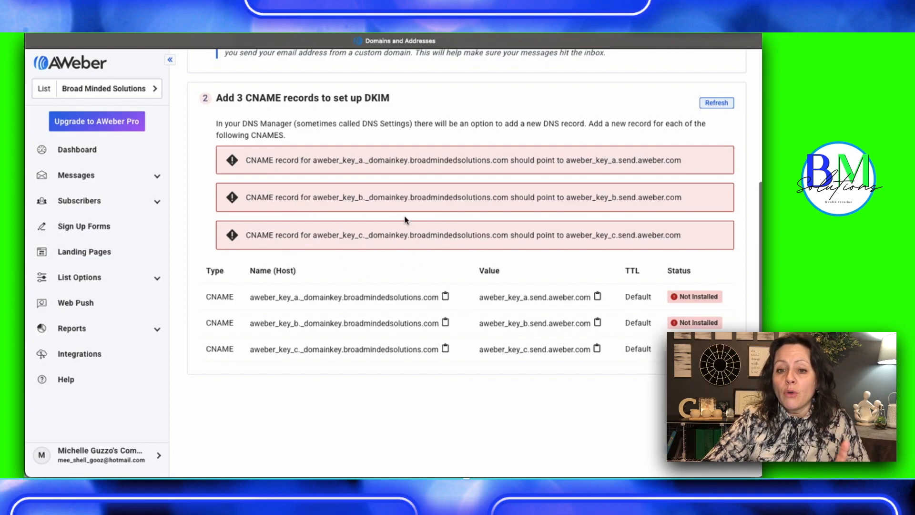
{"action": "scroll", "coordinate": [352, 261], "scroll_direction": "down", "scroll_amount": 1}
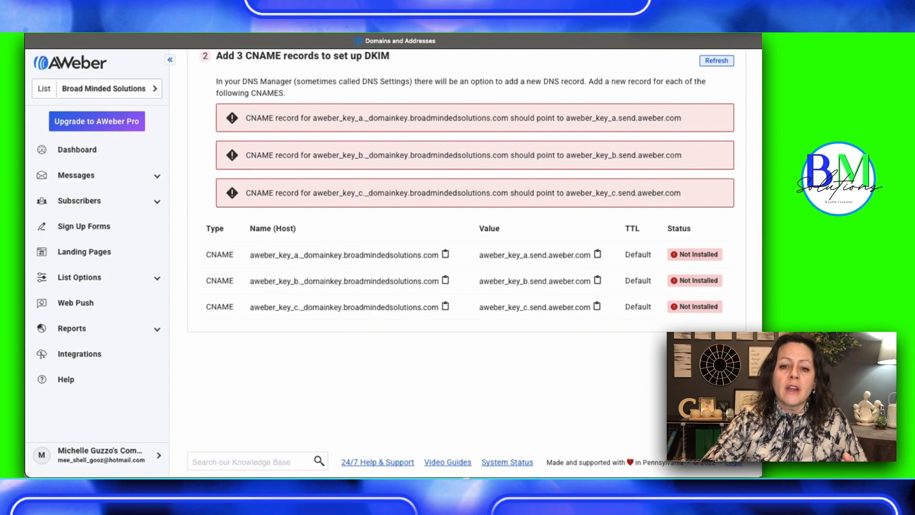
{"action": "key", "text": "super+bracketleft"}
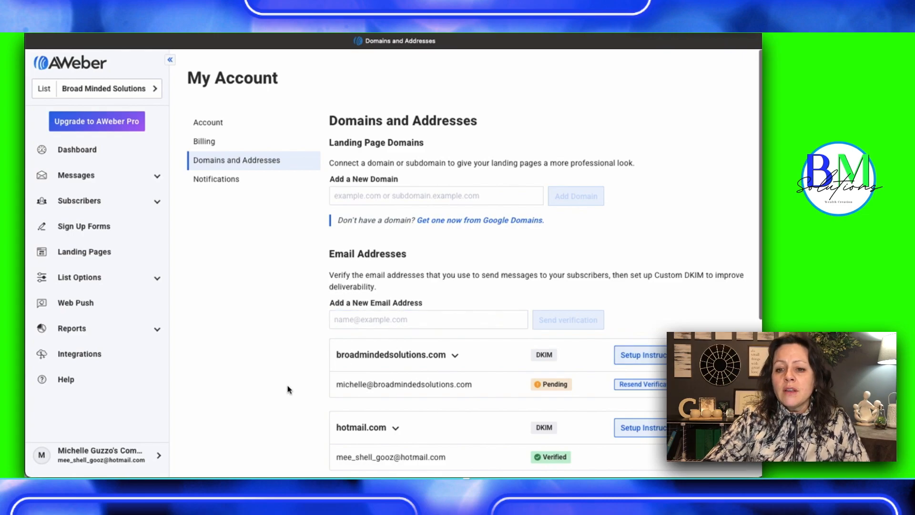
{"action": "scroll", "coordinate": [288, 389], "scroll_direction": "down", "scroll_amount": 5}
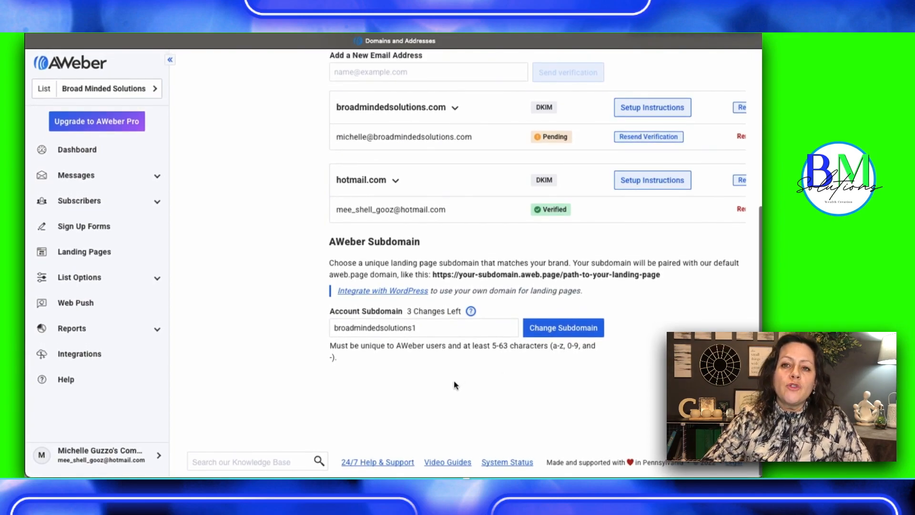
{"action": "left_click", "coordinate": [417, 331]}
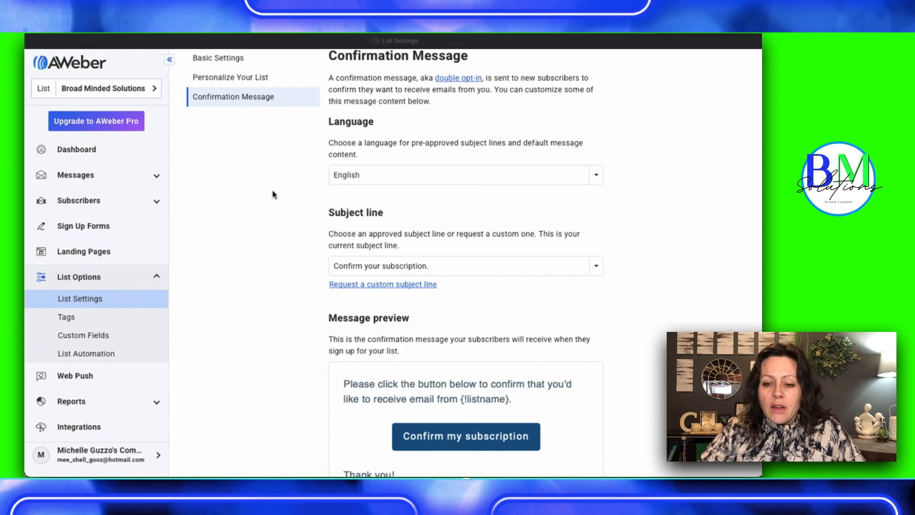
Set the confirmation message's subject line to "{!firstname_fix} Confirm your subscription"
{"action": "scroll", "coordinate": [213, 274], "scroll_direction": "up", "scroll_amount": 2}
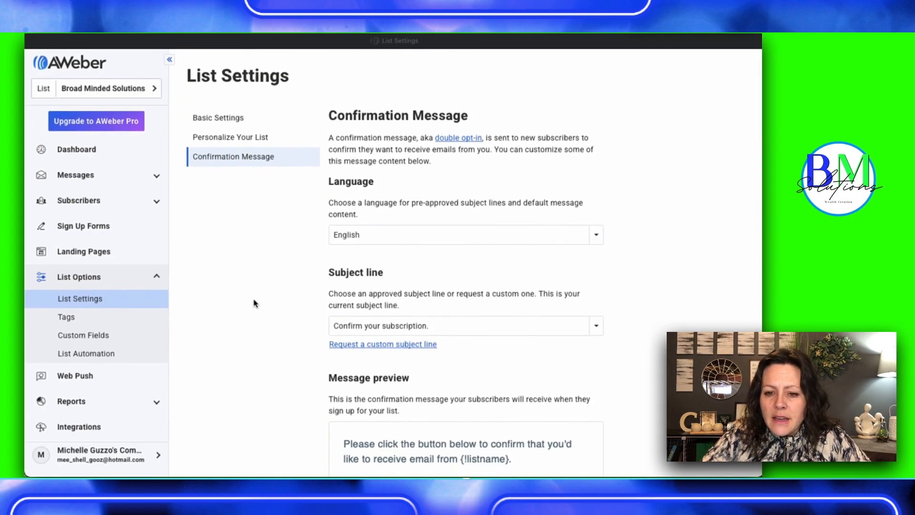
{"action": "scroll", "coordinate": [287, 354], "scroll_direction": "down", "scroll_amount": 1}
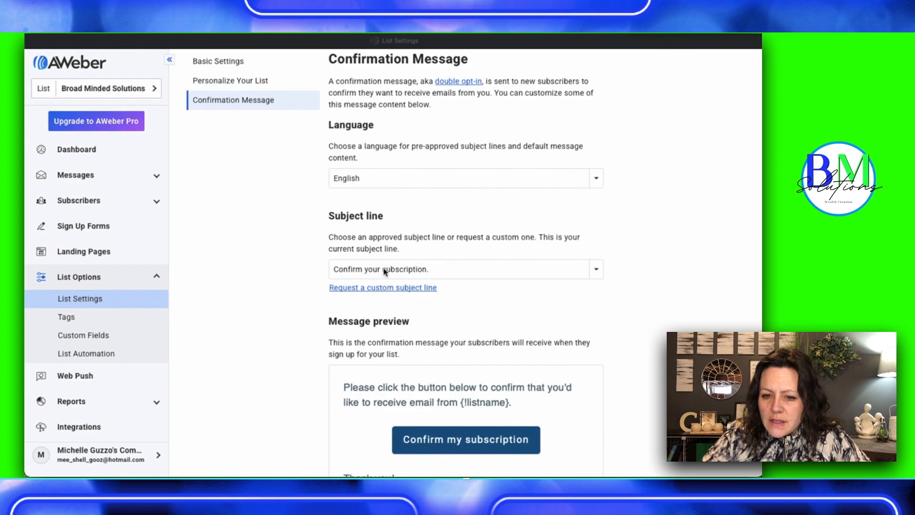
{"action": "left_click", "coordinate": [596, 271]}
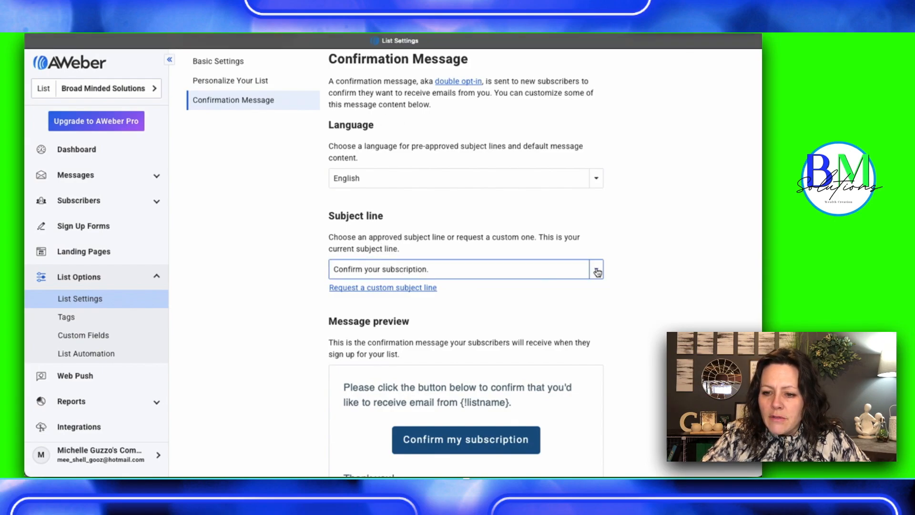
{"action": "left_click", "coordinate": [598, 273]}
{"action": "scroll", "coordinate": [636, 290], "scroll_direction": "down", "scroll_amount": 2}
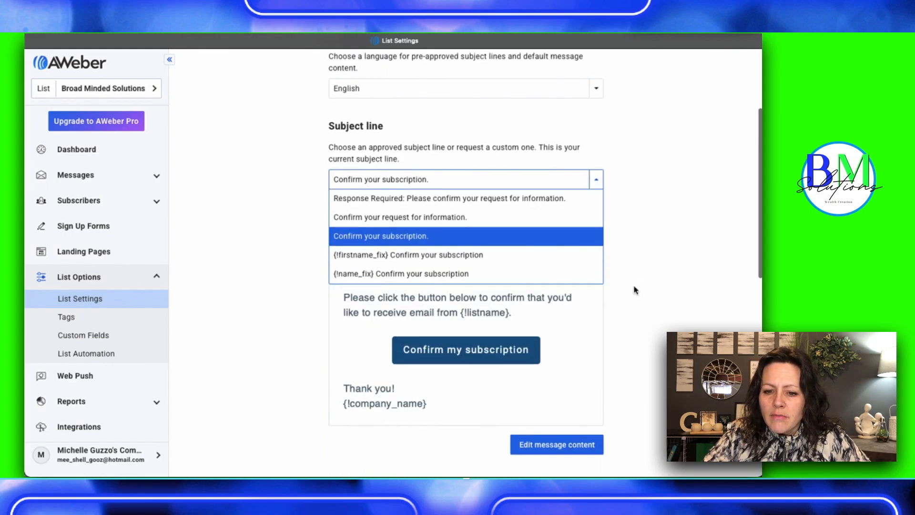
{"action": "left_click", "coordinate": [361, 256]}
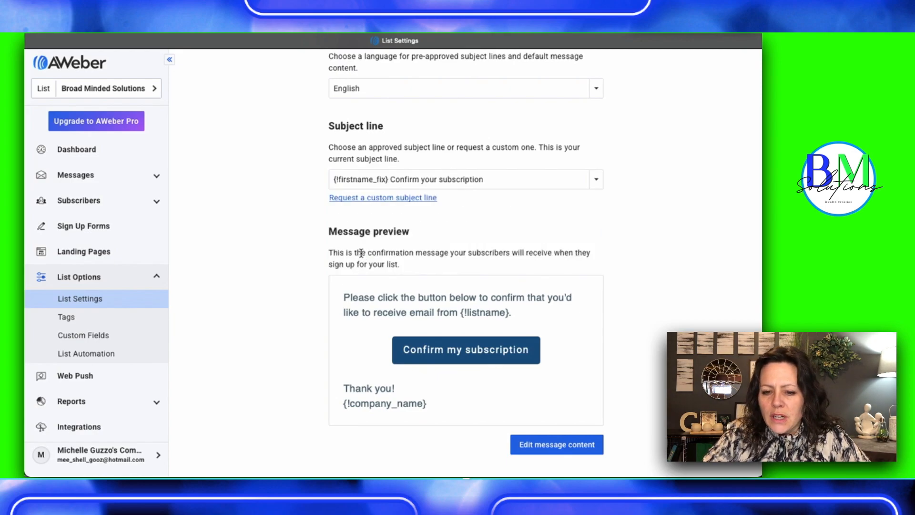
Edit the confirmation message content, adding "Thank you for expressing interest in Broad Minded Solutions." as a new first line of the header
{"action": "scroll", "coordinate": [276, 354], "scroll_direction": "down", "scroll_amount": 2}
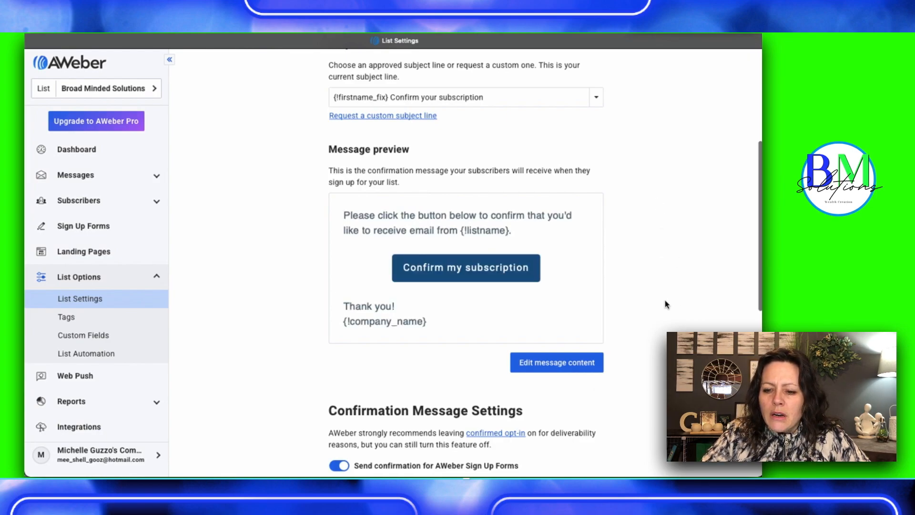
{"action": "left_click", "coordinate": [542, 366]}
{"action": "left_click", "coordinate": [359, 233]}
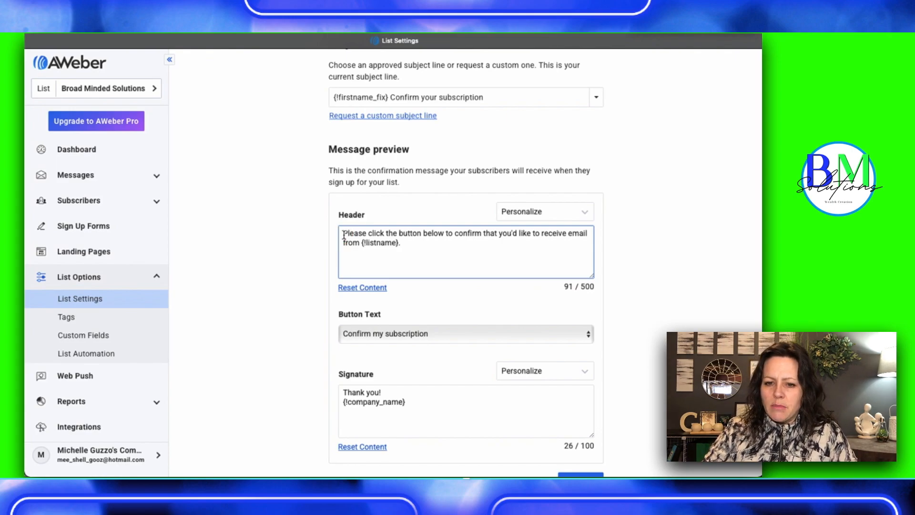
{"action": "left_click", "coordinate": [344, 233]}
{"action": "key", "text": "Return"}
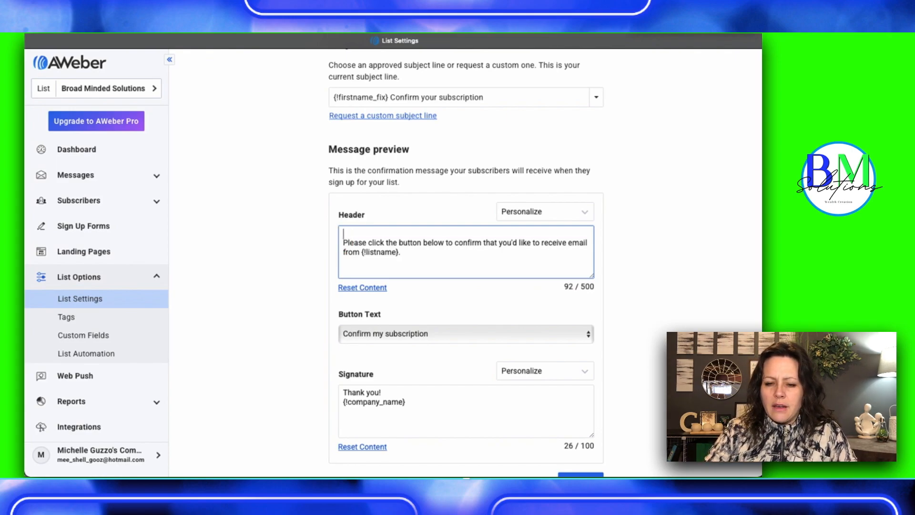
{"action": "type", "text": "Thank you rfor e"}
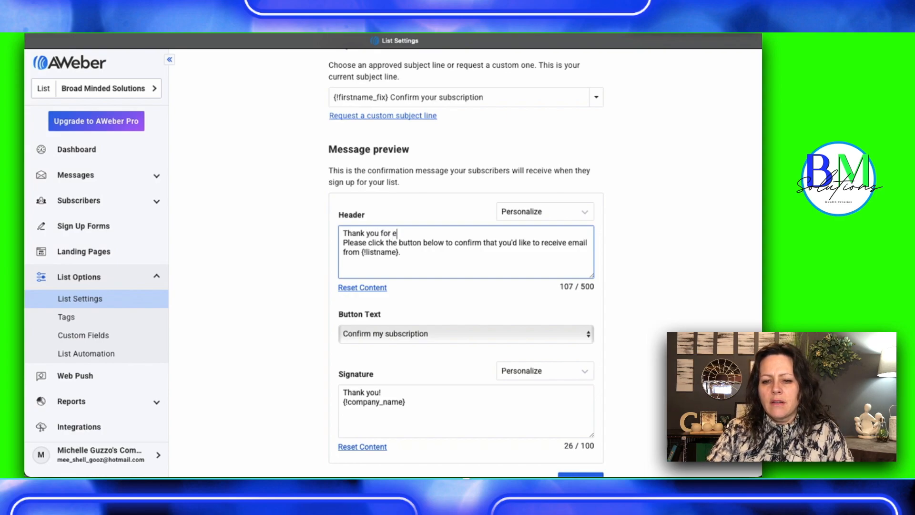
{"action": "type", "text": "xpressing i"}
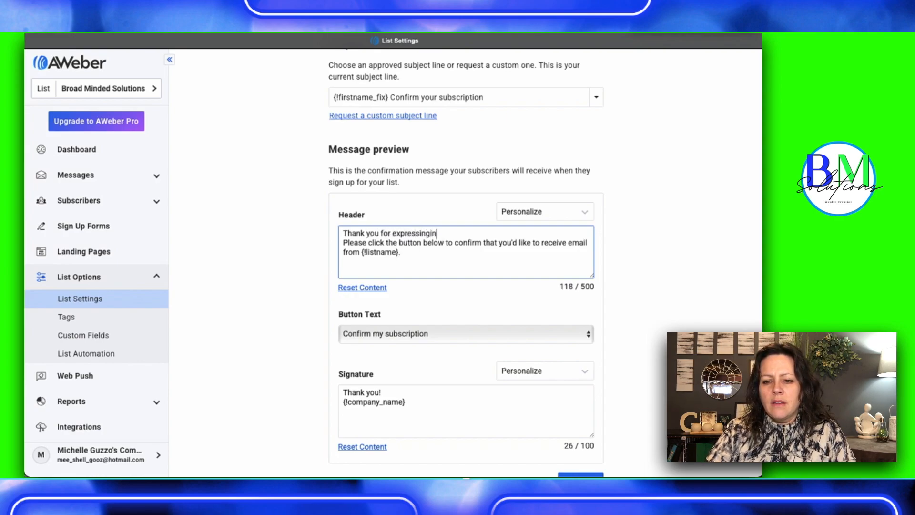
{"action": "type", "text": "nterest in B"}
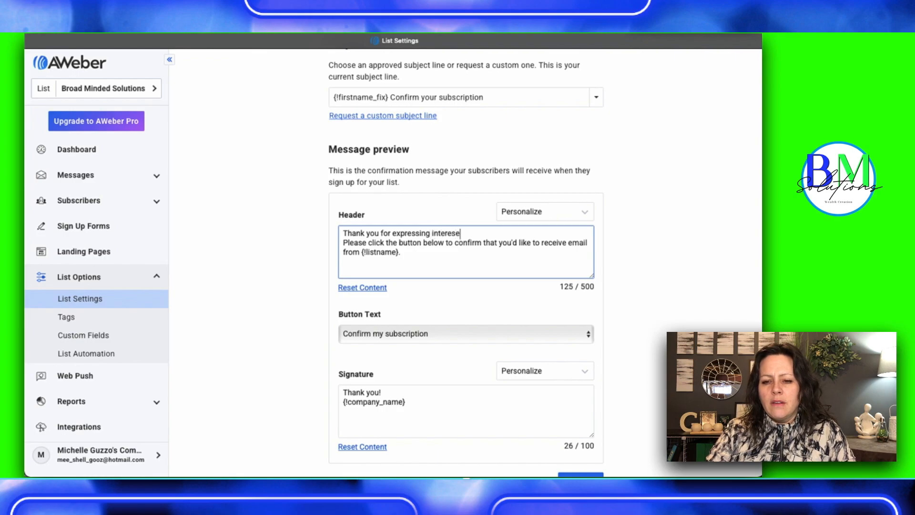
{"action": "type", "text": "road "}
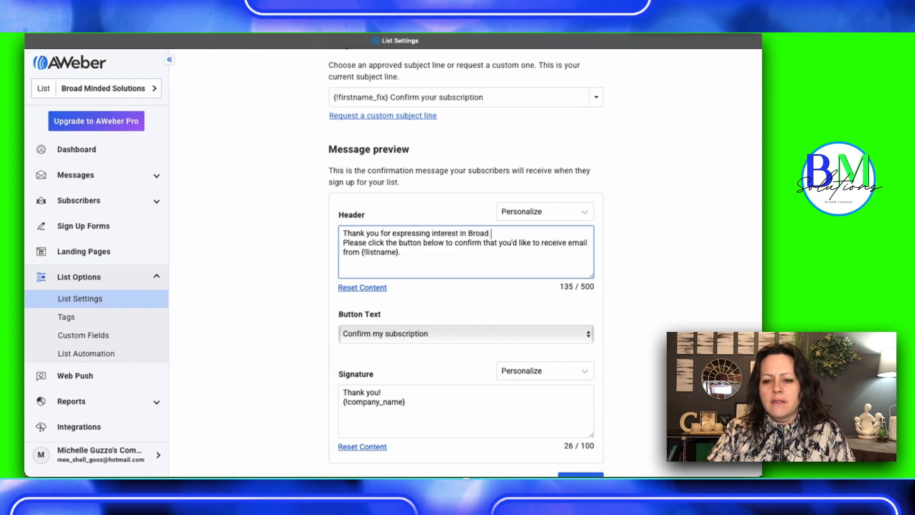
{"action": "type", "text": "Minded "}
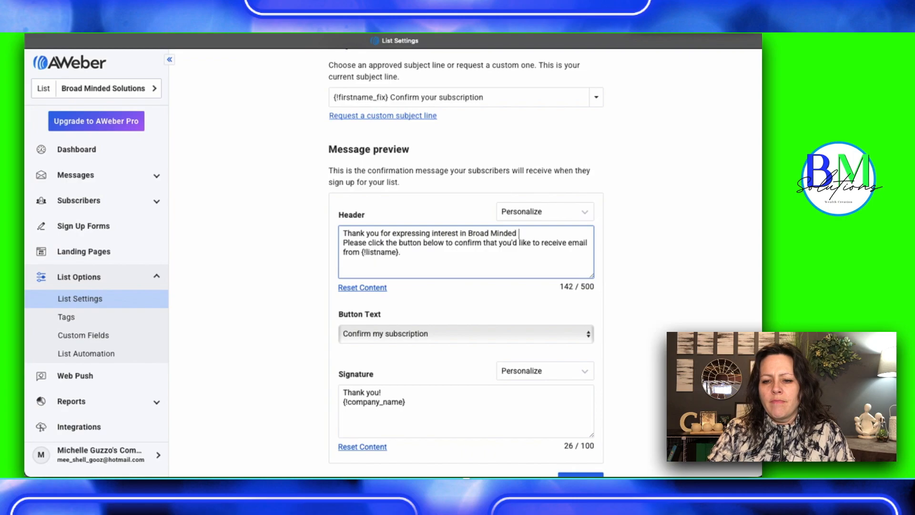
{"action": "type", "text": "Solutions."}
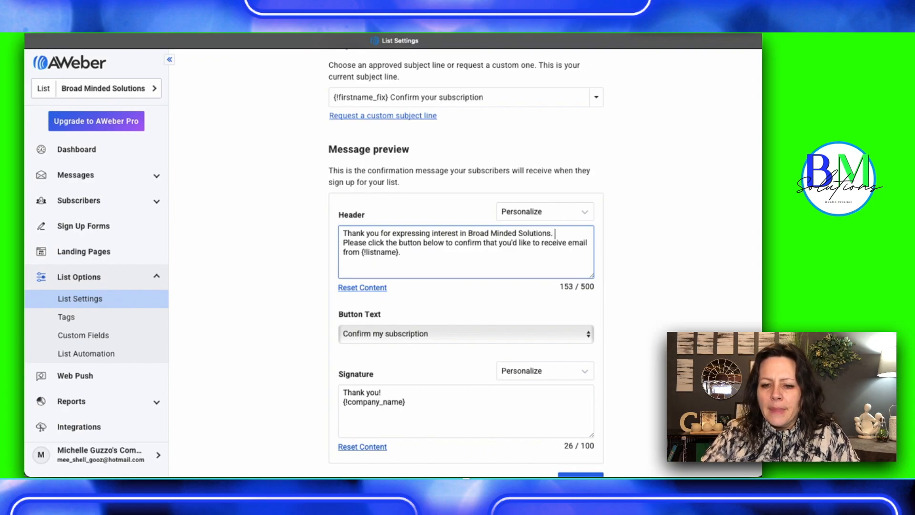
Insert a blank line after the header's first sentence and replace "{!listname}." with "us!" at the end of the header
{"action": "key", "text": "Return"}
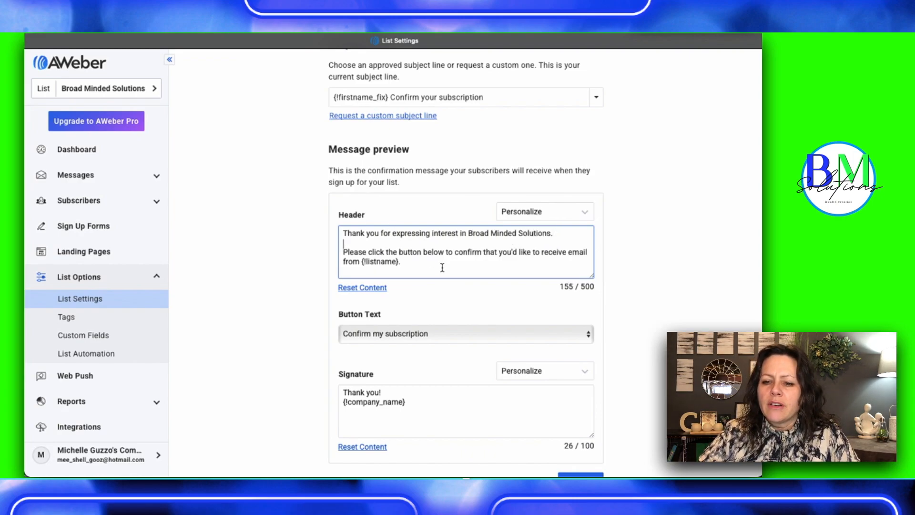
{"action": "scroll", "coordinate": [443, 268], "scroll_direction": "down", "scroll_amount": 2}
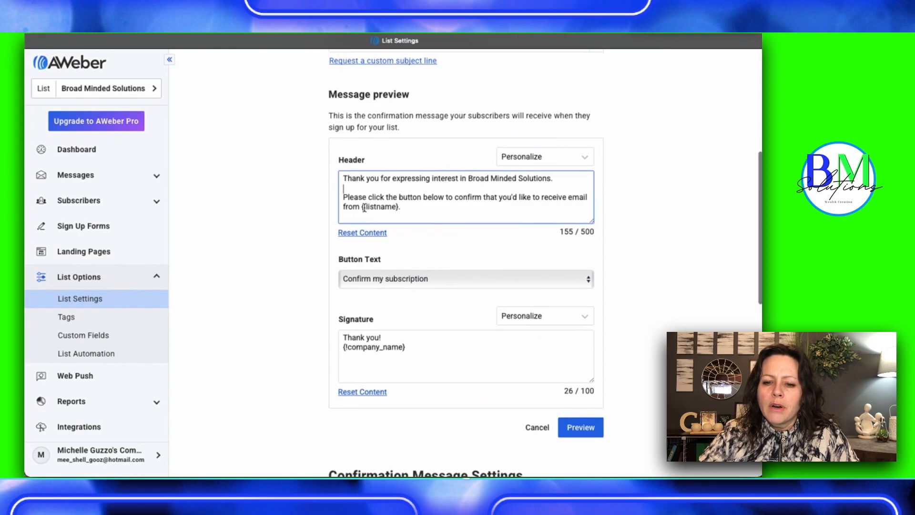
{"action": "left_click", "coordinate": [398, 208]}
{"action": "left_click_drag", "start_coordinate": [397, 208], "coordinate": [363, 207]}
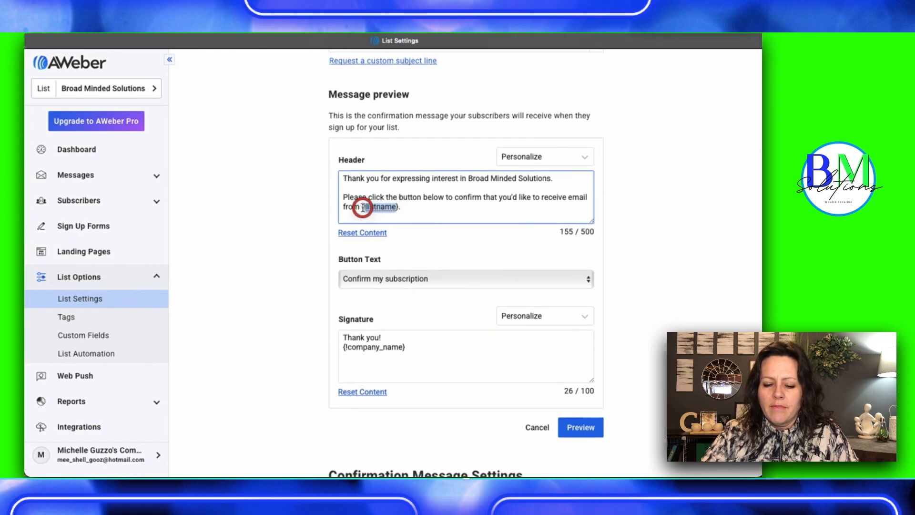
{"action": "type", "text": "Br"}
{"action": "key", "text": "BackSpace"}
{"action": "key", "text": "BackSpace"}
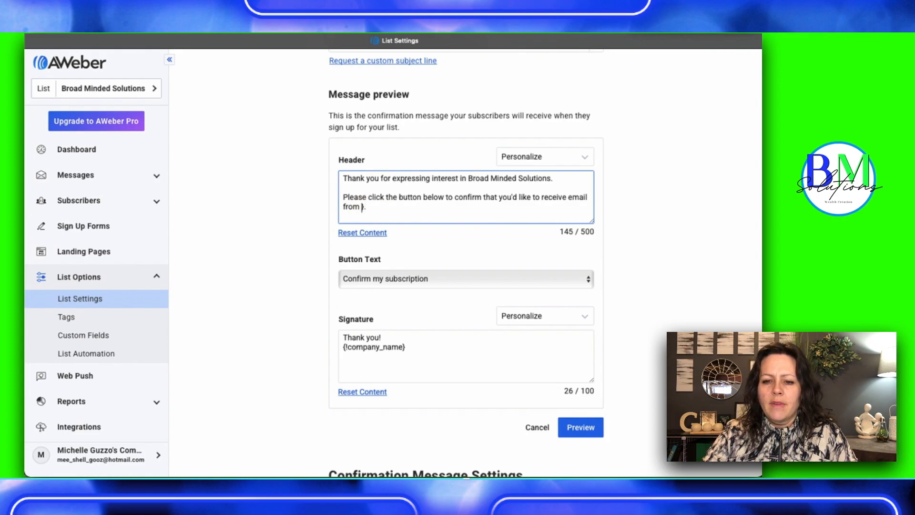
{"action": "type", "text": "us"}
{"action": "key", "text": "Delete"}
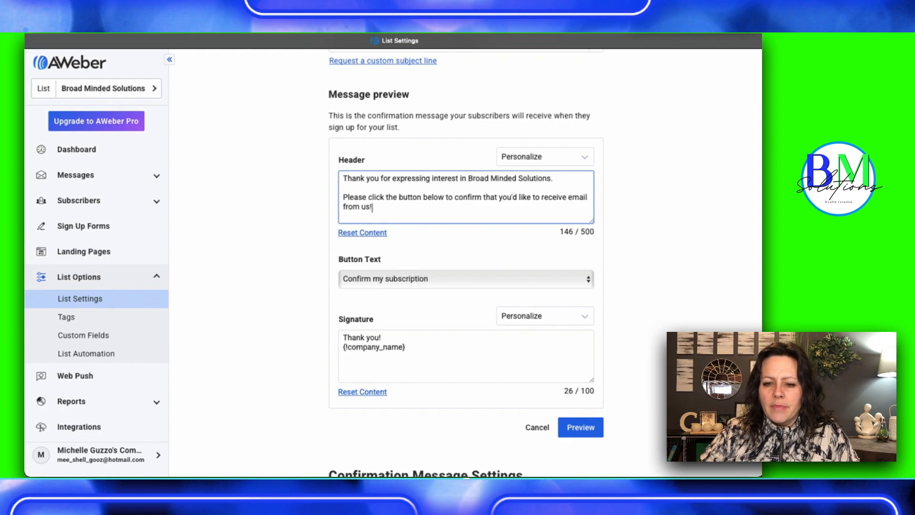
Keep "Confirm my subscription" as the button text and replace {!company_name} in the signature with "Broad Minded Solutions"
{"action": "scroll", "coordinate": [456, 241], "scroll_direction": "down", "scroll_amount": 3}
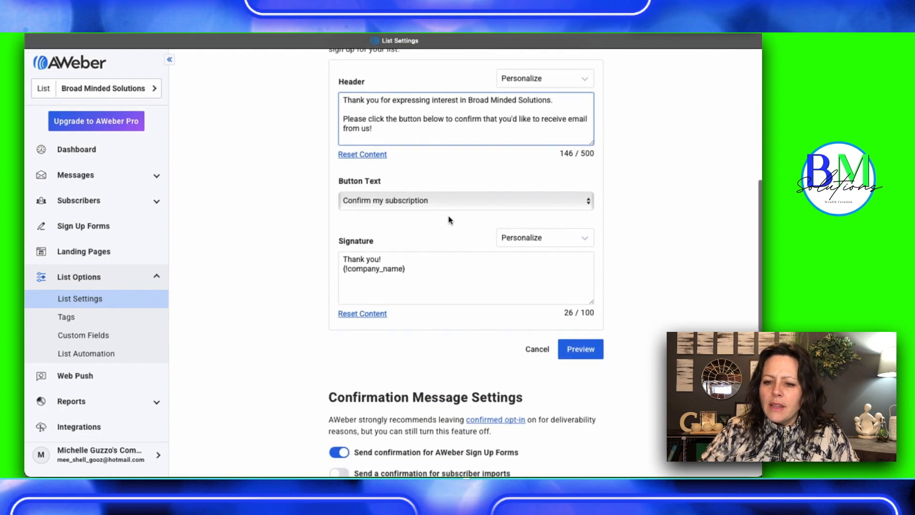
{"action": "left_click", "coordinate": [589, 201]}
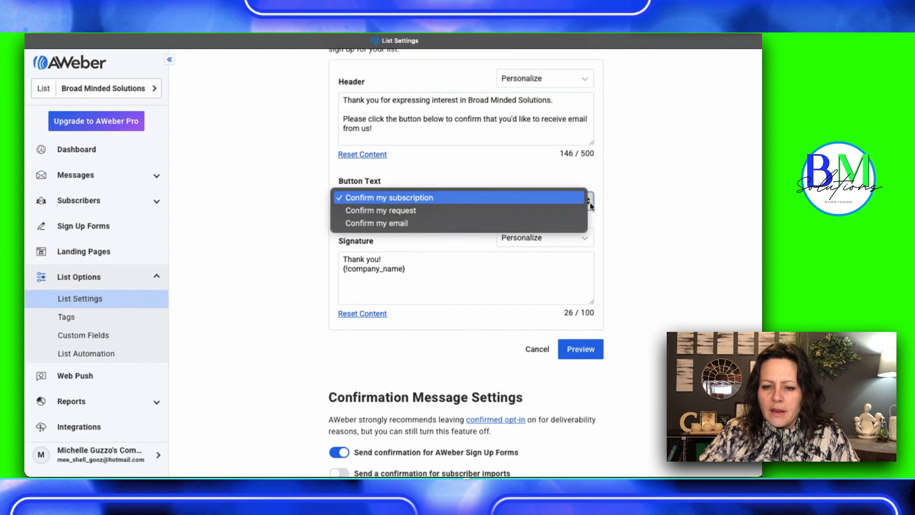
{"action": "left_click", "coordinate": [590, 205]}
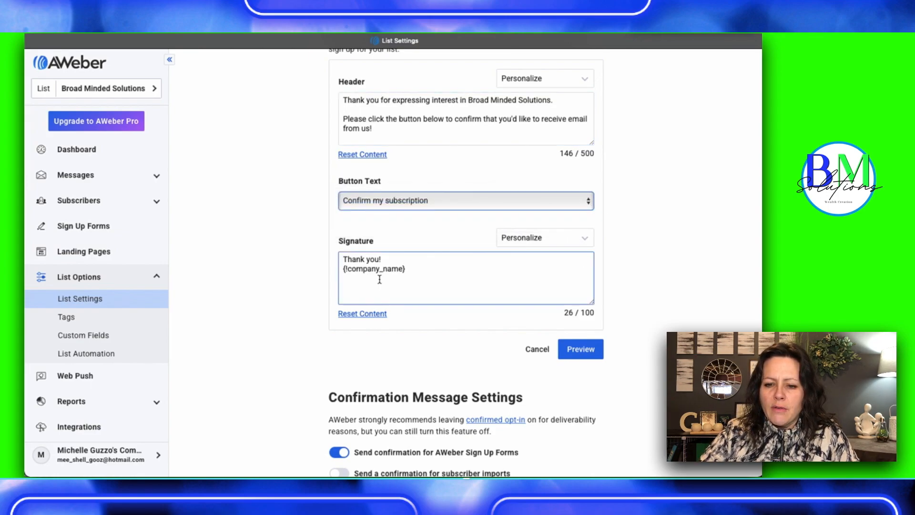
{"action": "left_click_drag", "start_coordinate": [412, 268], "coordinate": [333, 270]}
{"action": "type", "text": "Broa"}
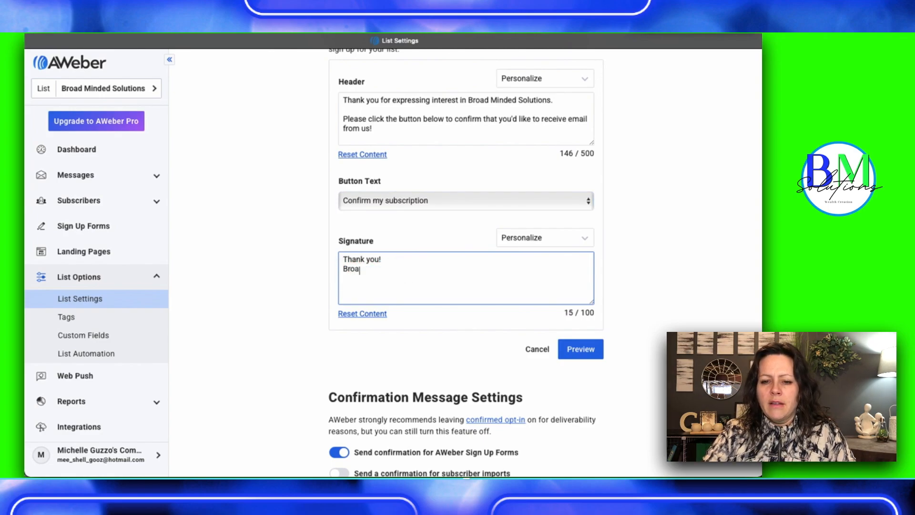
{"action": "type", "text": "d Minded solu"}
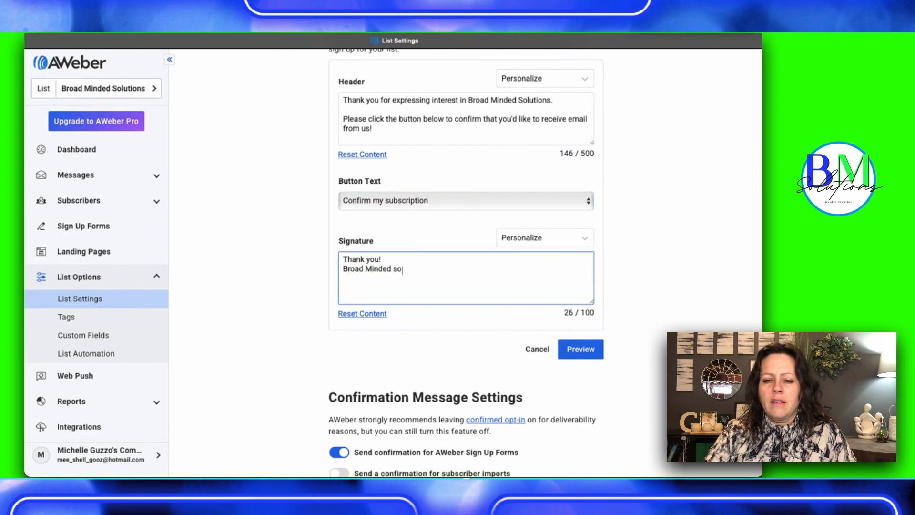
{"action": "key", "text": "BackSpace"}
{"action": "key", "text": "BackSpace"}
{"action": "key", "text": "BackSpace"}
{"action": "key", "text": "BackSpace"}
{"action": "type", "text": "Solutions"}
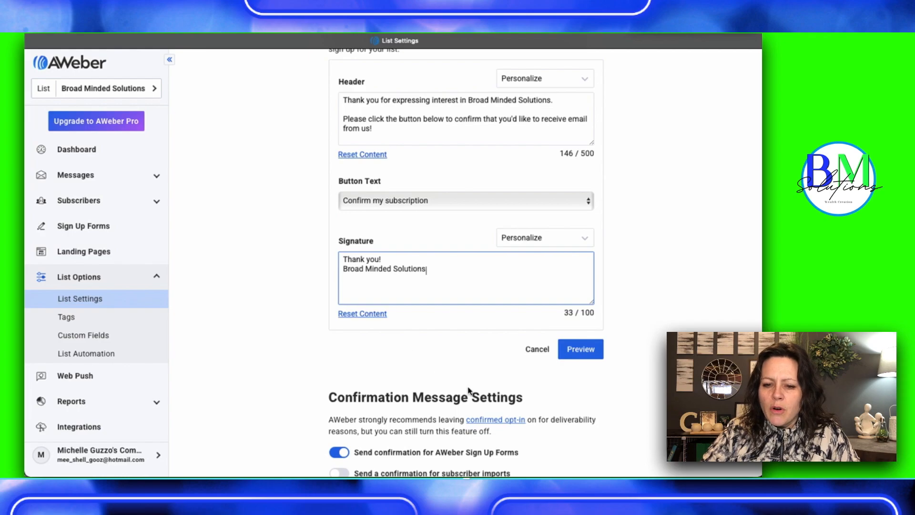
Preview the edited confirmation message
{"action": "scroll", "coordinate": [470, 387], "scroll_direction": "down", "scroll_amount": 3}
{"action": "left_click", "coordinate": [589, 271]}
{"action": "scroll", "coordinate": [589, 271], "scroll_direction": "up", "scroll_amount": 5}
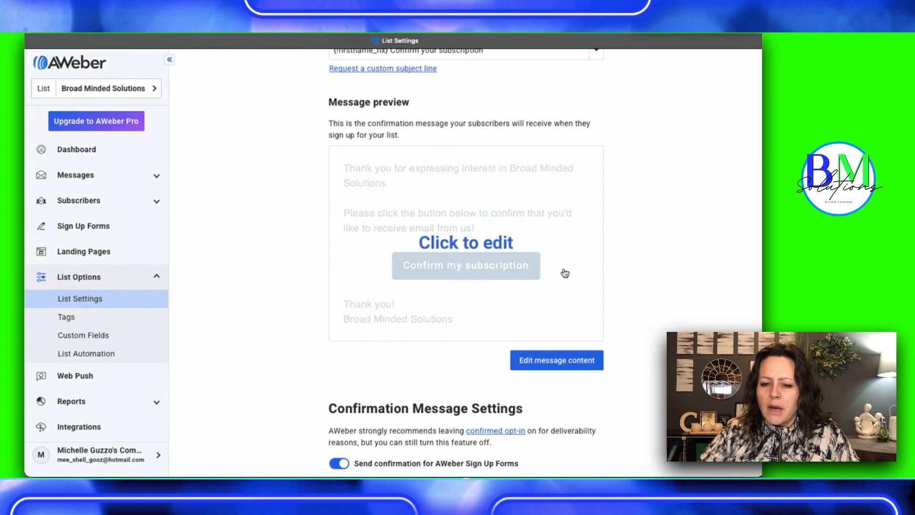
Turn off sending confirmations for AWeber Sign Up Forms and save all list settings
{"action": "scroll", "coordinate": [672, 319], "scroll_direction": "down", "scroll_amount": 4}
{"action": "scroll", "coordinate": [672, 320], "scroll_direction": "down", "scroll_amount": 4}
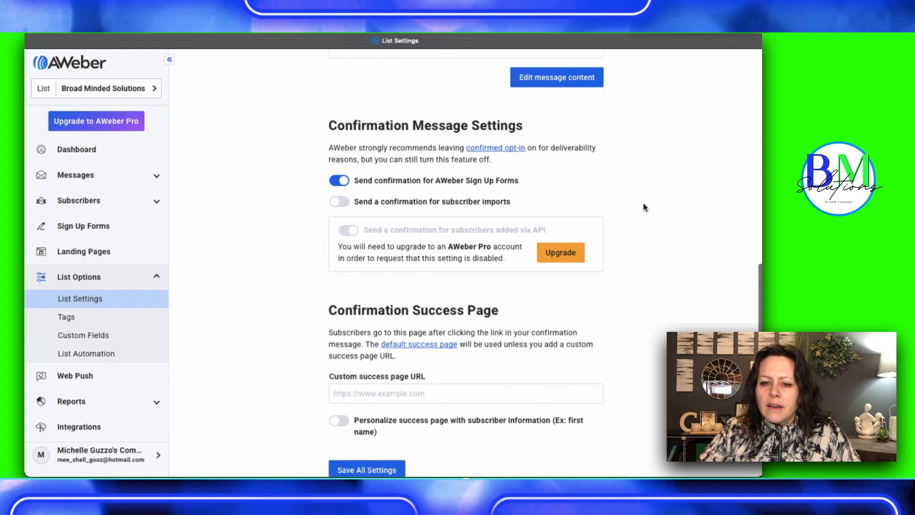
{"action": "scroll", "coordinate": [643, 207], "scroll_direction": "down", "scroll_amount": 1}
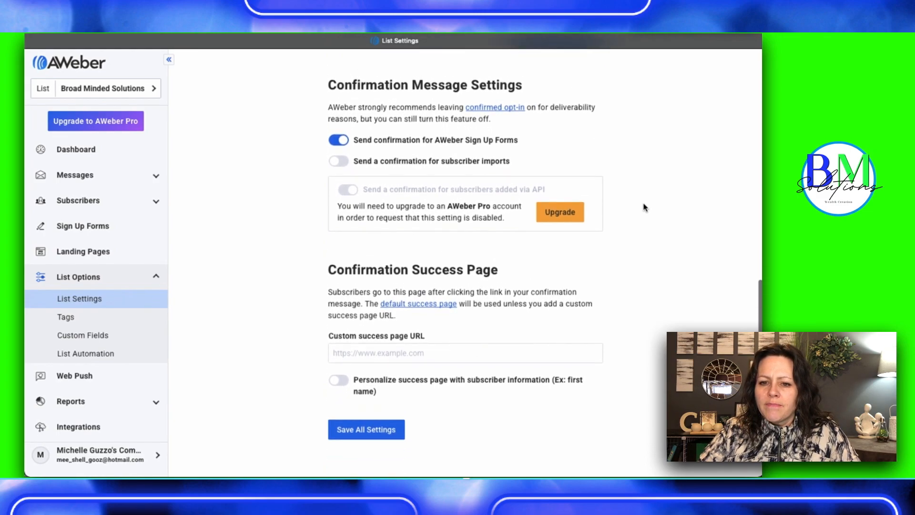
{"action": "scroll", "coordinate": [644, 207], "scroll_direction": "up", "scroll_amount": 1}
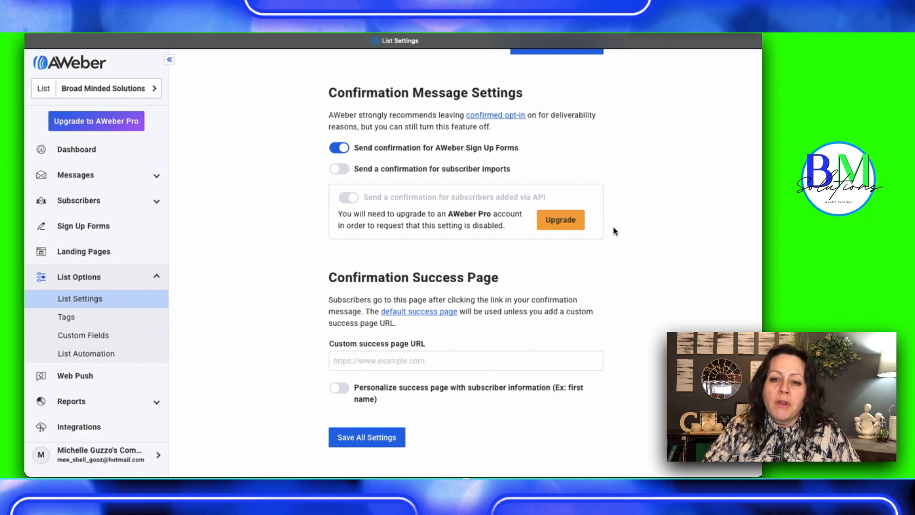
{"action": "left_click", "coordinate": [335, 150]}
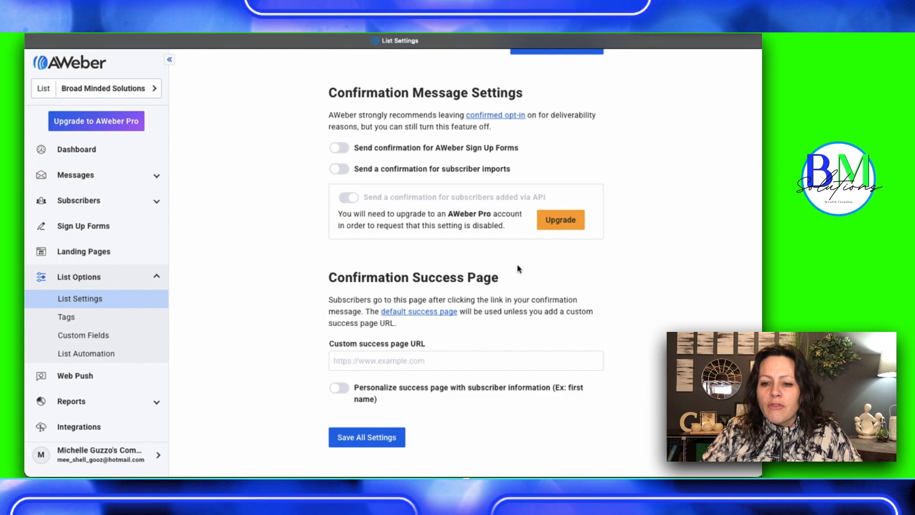
{"action": "scroll", "coordinate": [641, 284], "scroll_direction": "down", "scroll_amount": 2}
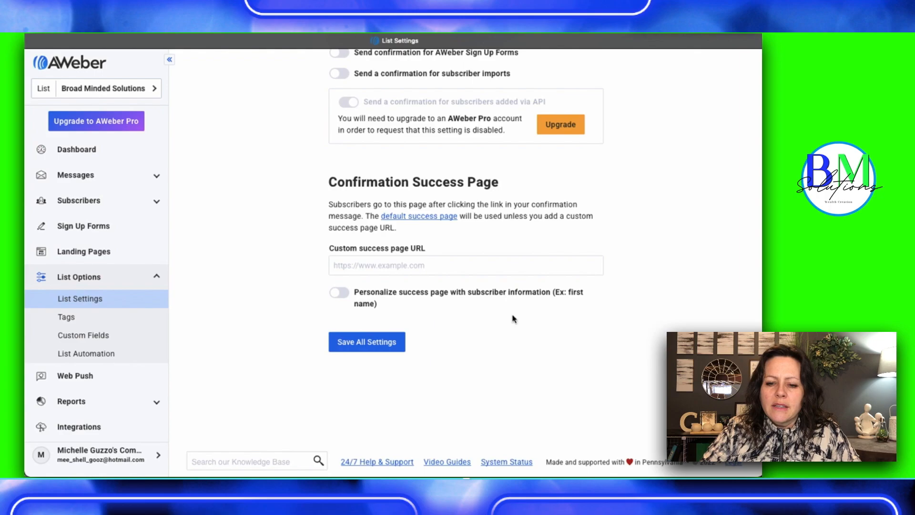
{"action": "left_click", "coordinate": [348, 343]}
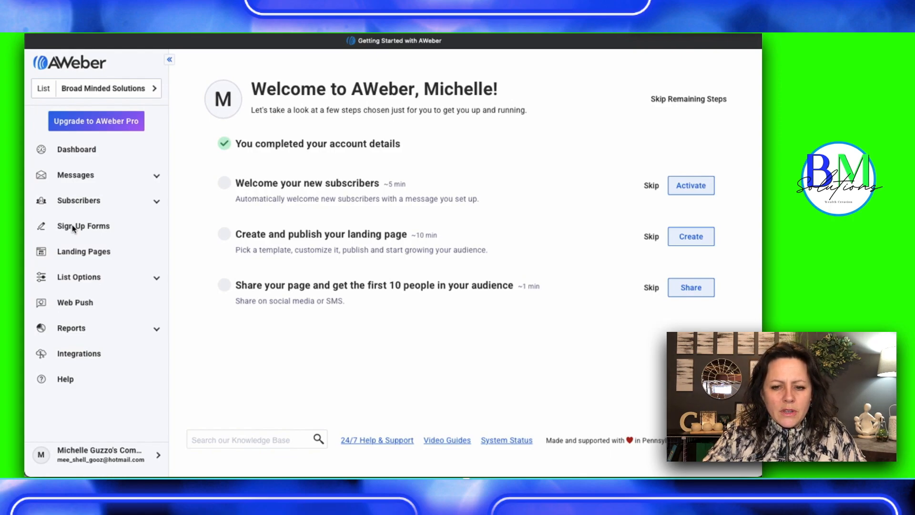
Create a new sign up form for the website
{"action": "left_click", "coordinate": [69, 226]}
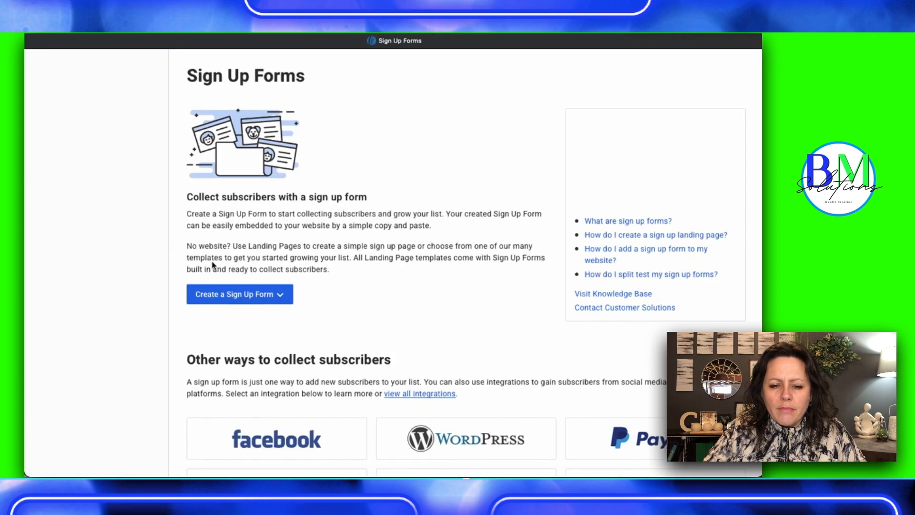
{"action": "left_click", "coordinate": [243, 297]}
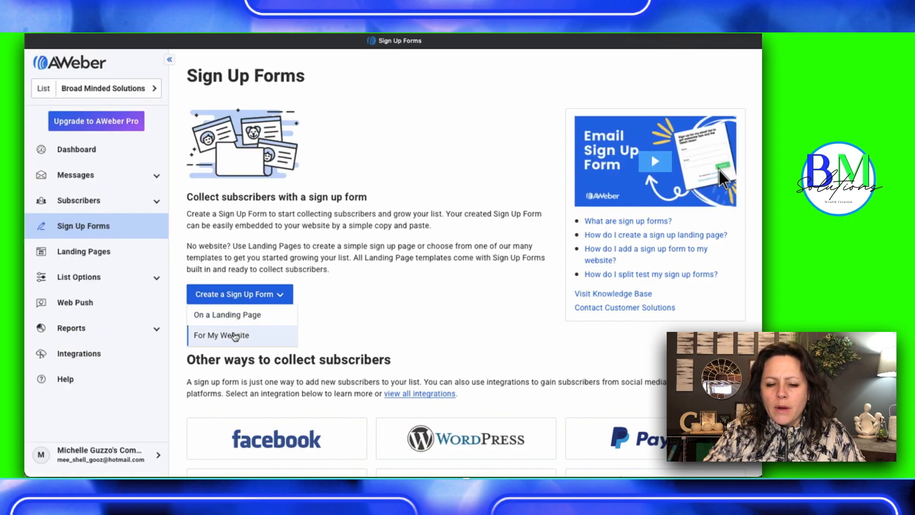
{"action": "left_click", "coordinate": [234, 336]}
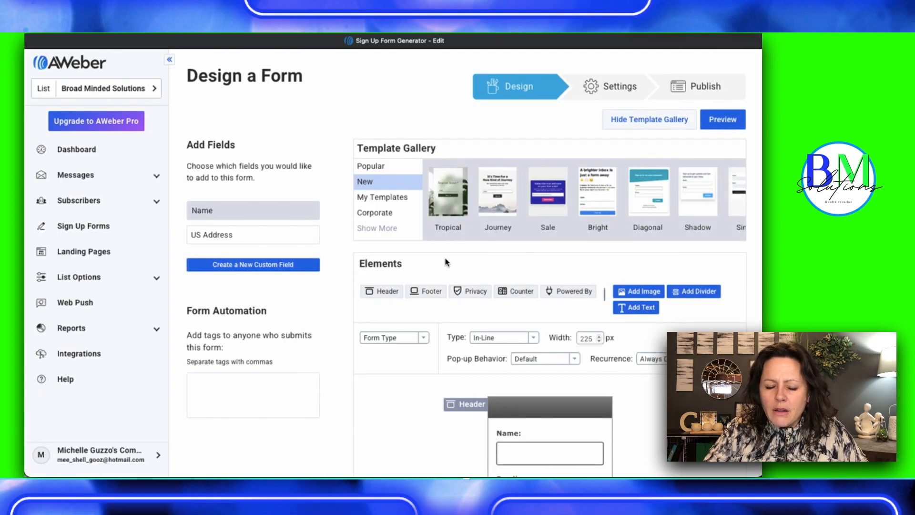
Load the Sale template in the Grey color scheme into the form and hide the template gallery
{"action": "left_click", "coordinate": [547, 207]}
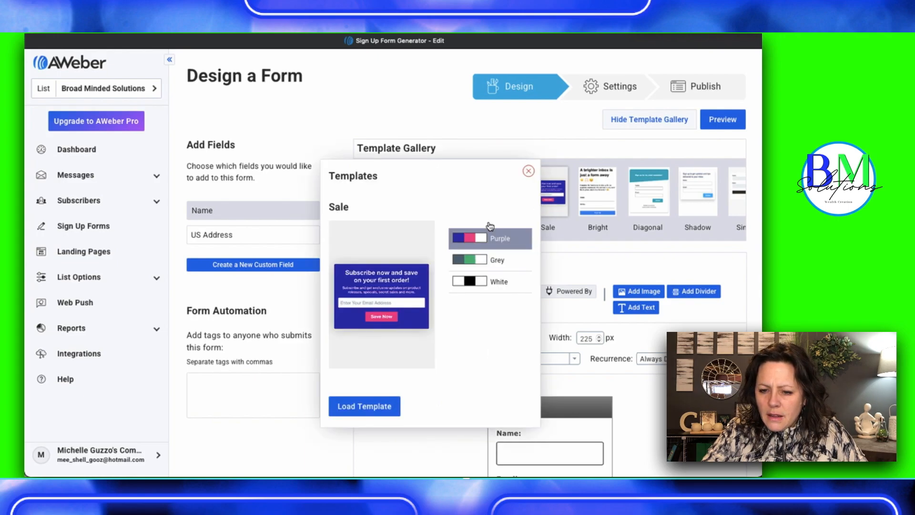
{"action": "left_click", "coordinate": [468, 260]}
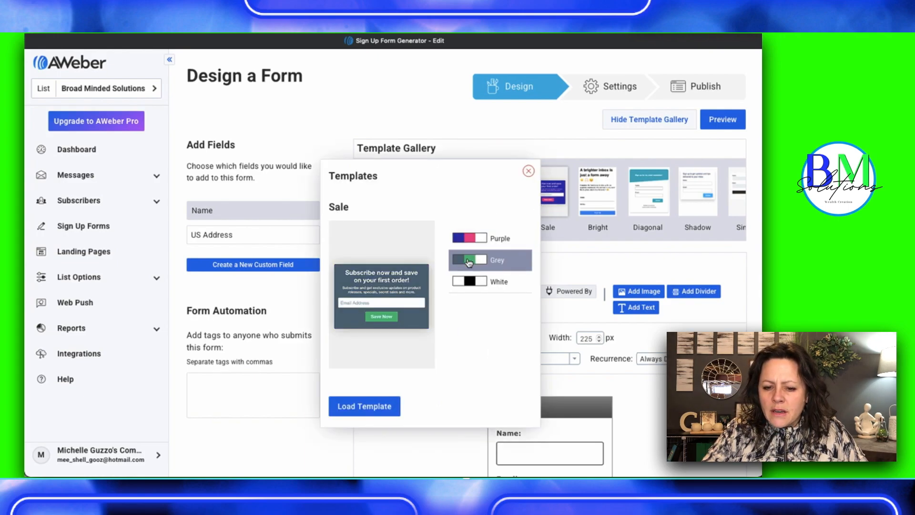
{"action": "left_click", "coordinate": [364, 406]}
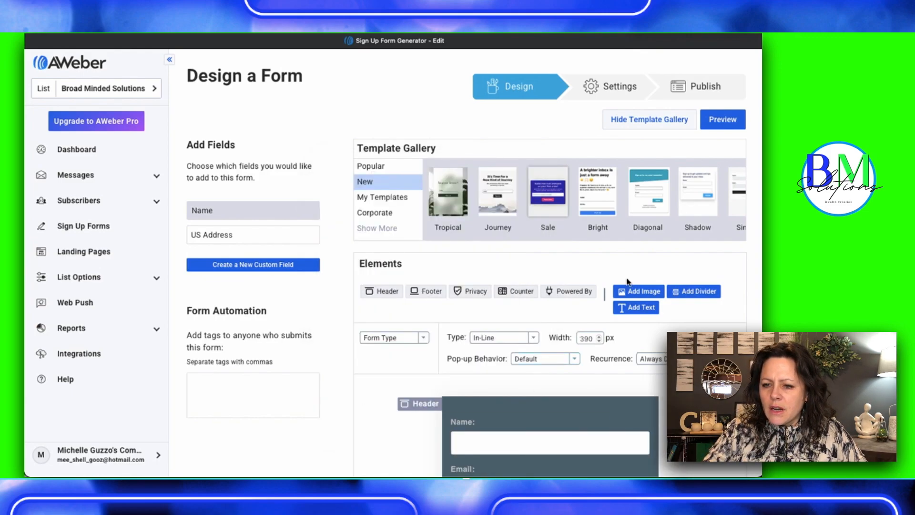
{"action": "left_click", "coordinate": [659, 122]}
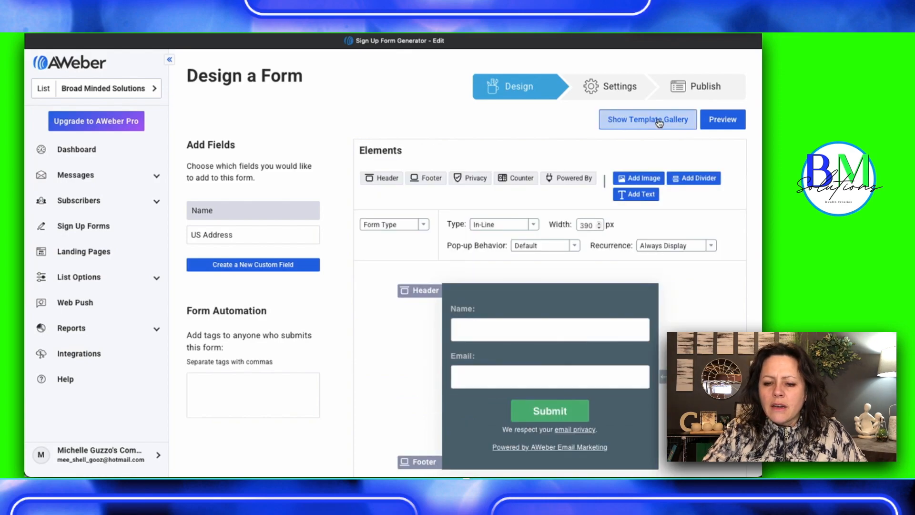
Delete the email privacy line and the "Powered by AWeber Email Marketing" line from the form
{"action": "scroll", "coordinate": [374, 378], "scroll_direction": "down", "scroll_amount": 2}
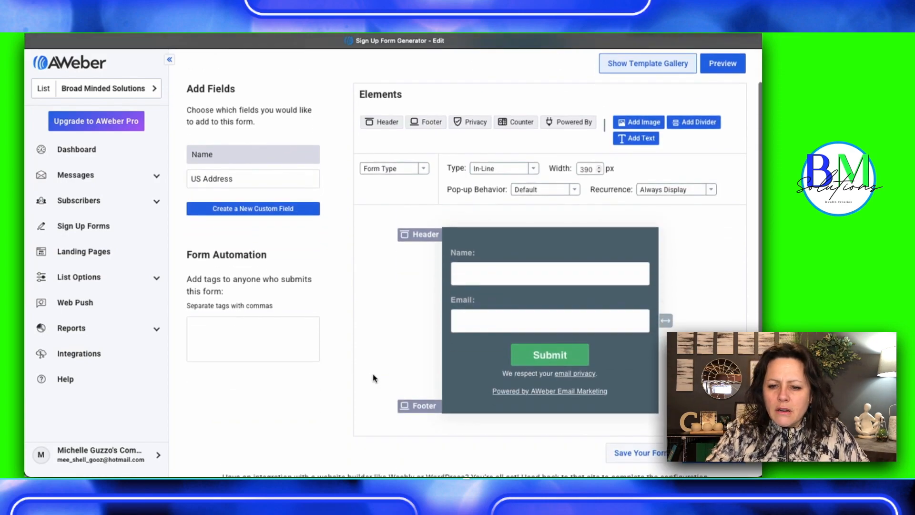
{"action": "scroll", "coordinate": [374, 378], "scroll_direction": "down", "scroll_amount": 2}
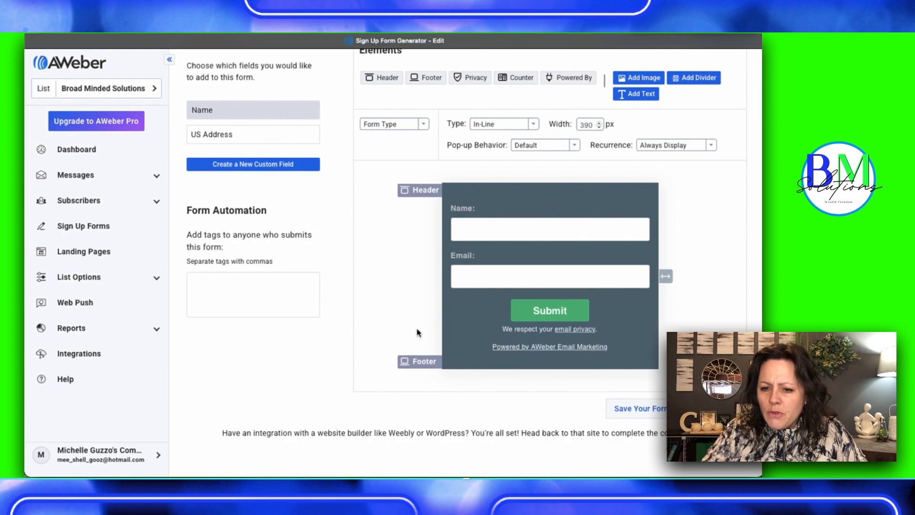
{"action": "mouse_move", "coordinate": [453, 340]}
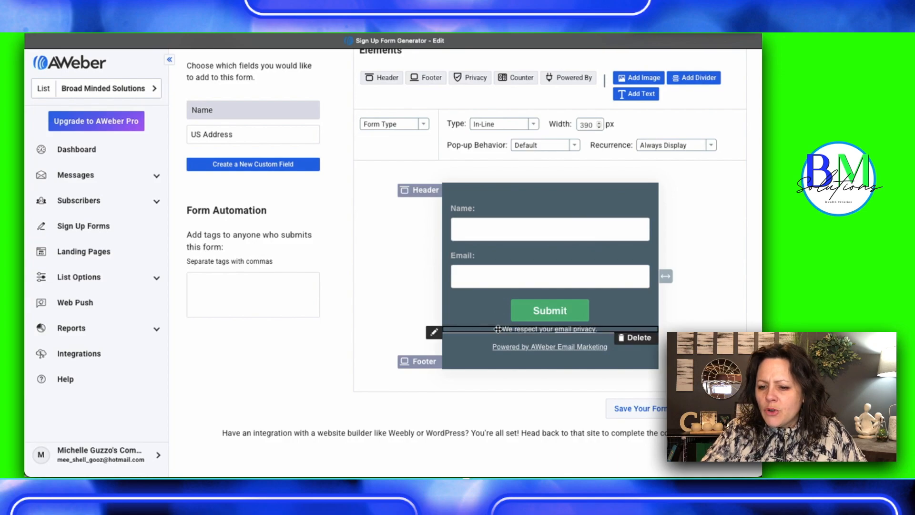
{"action": "left_click", "coordinate": [628, 338]}
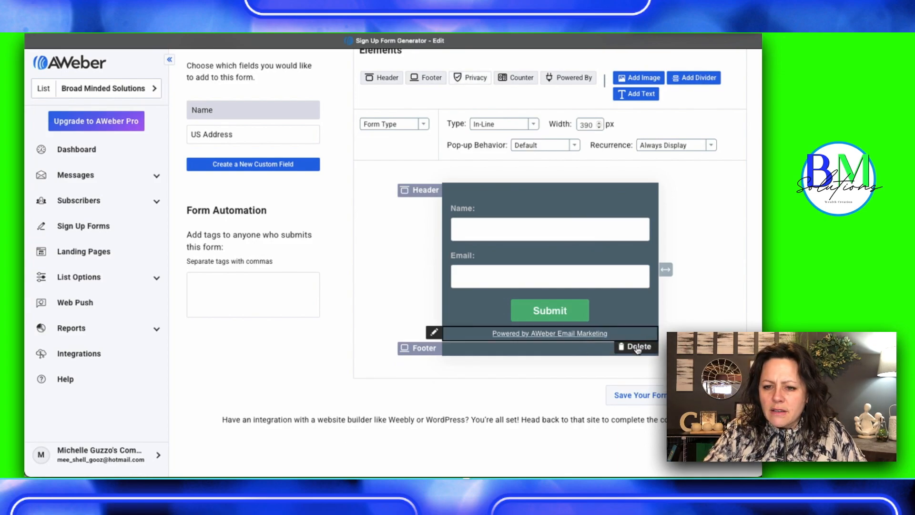
{"action": "left_click", "coordinate": [637, 350]}
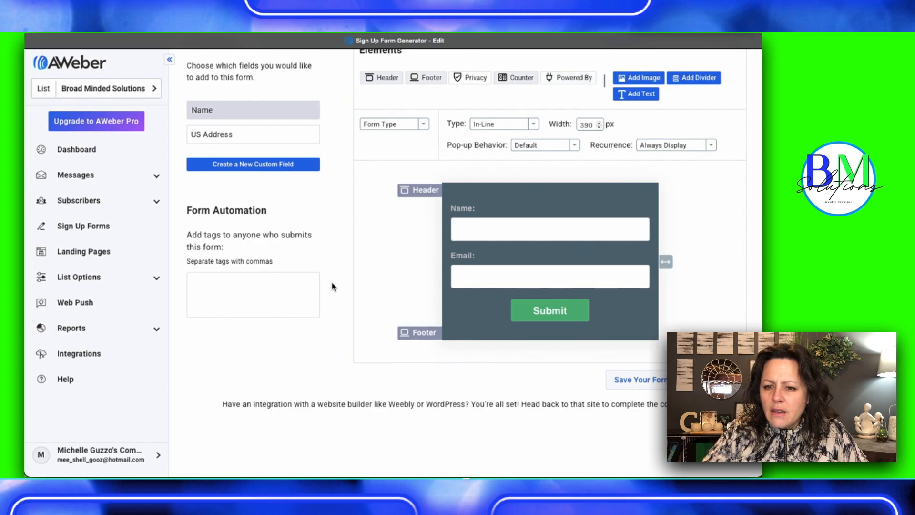
{"action": "scroll", "coordinate": [382, 260], "scroll_direction": "up", "scroll_amount": 2}
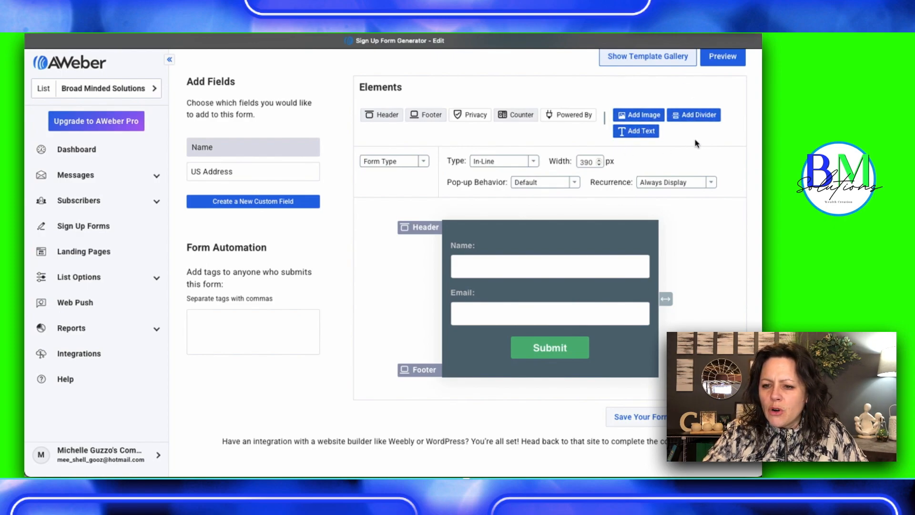
{"action": "left_click", "coordinate": [635, 117]}
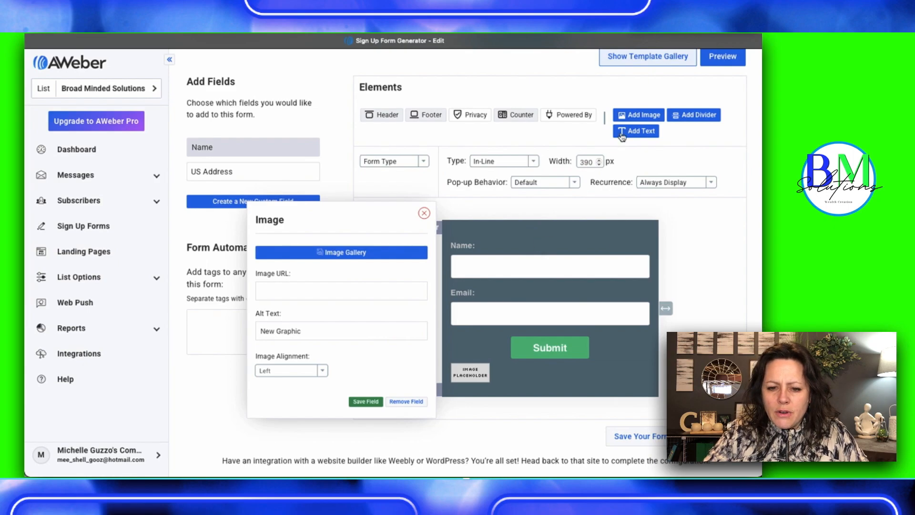
{"action": "left_click", "coordinate": [336, 253]}
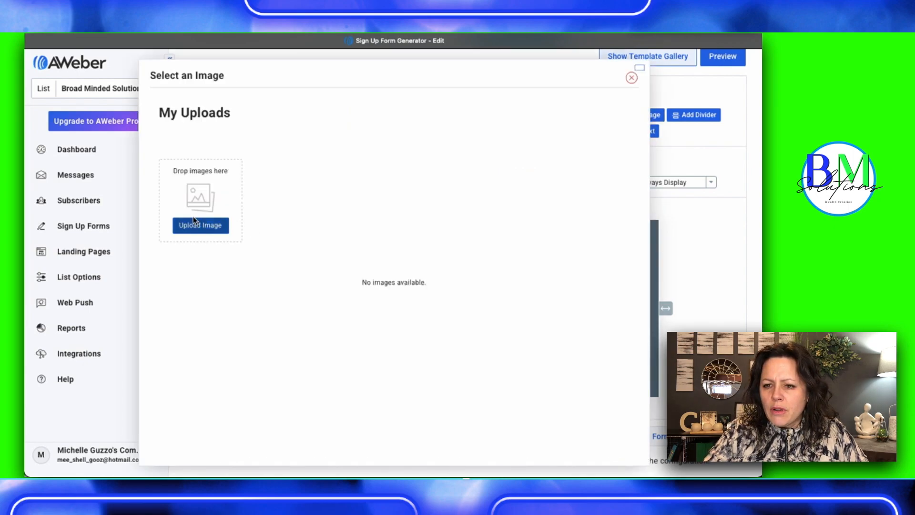
{"action": "left_click", "coordinate": [632, 77]}
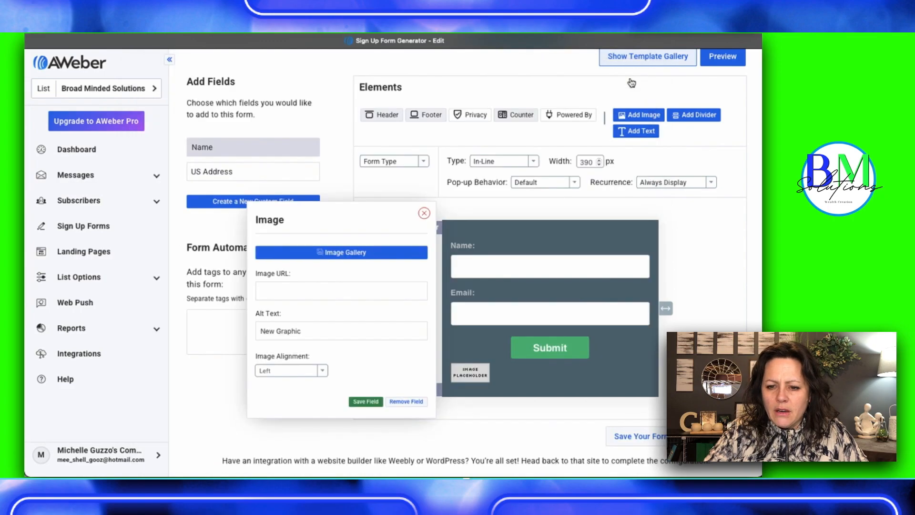
{"action": "left_click", "coordinate": [424, 214]}
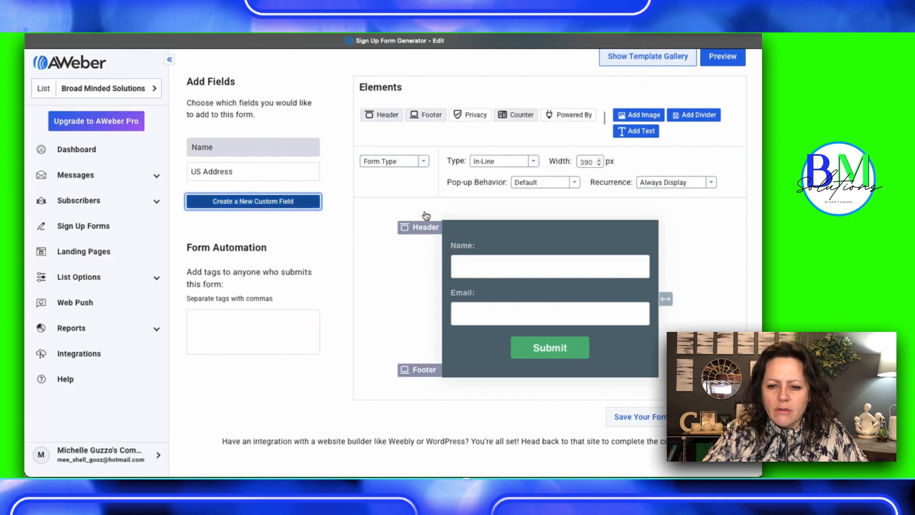
Add the text "7 STEPS TO SUCCESS IN AFFILIATE MARKETING" to the form's header
{"action": "mouse_move", "coordinate": [424, 230]}
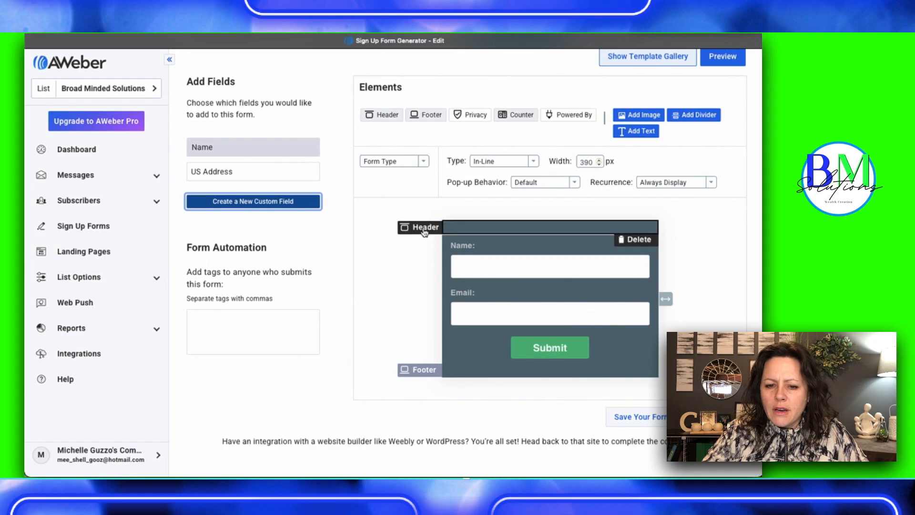
{"action": "left_click", "coordinate": [470, 227]}
{"action": "left_click", "coordinate": [234, 245]}
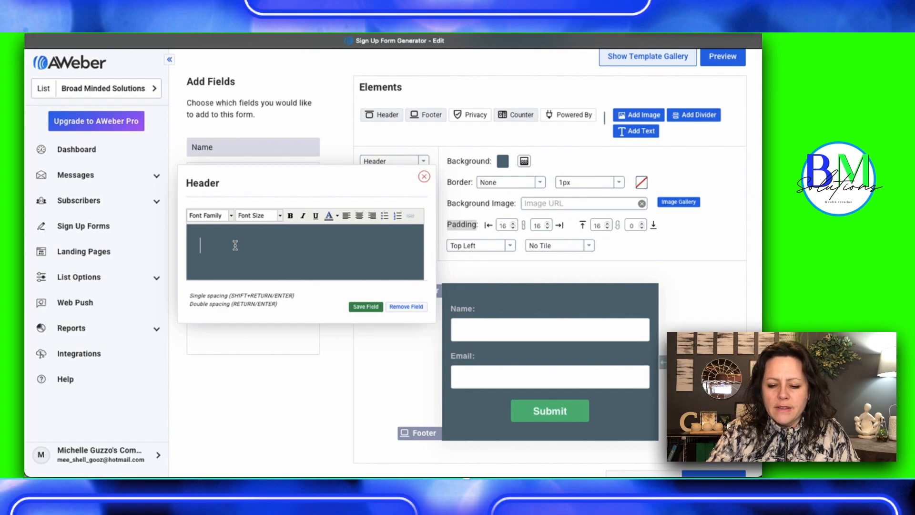
{"action": "type", "text": "7 STEPS TO SUCCESS"}
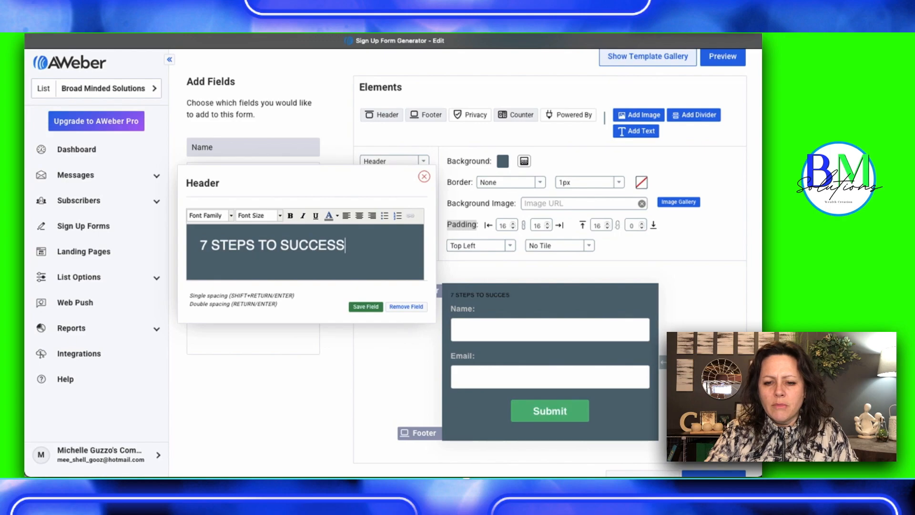
{"action": "type", "text": " IN S"}
{"action": "key", "text": "BackSpace"}
{"action": "type", "text": "AF"}
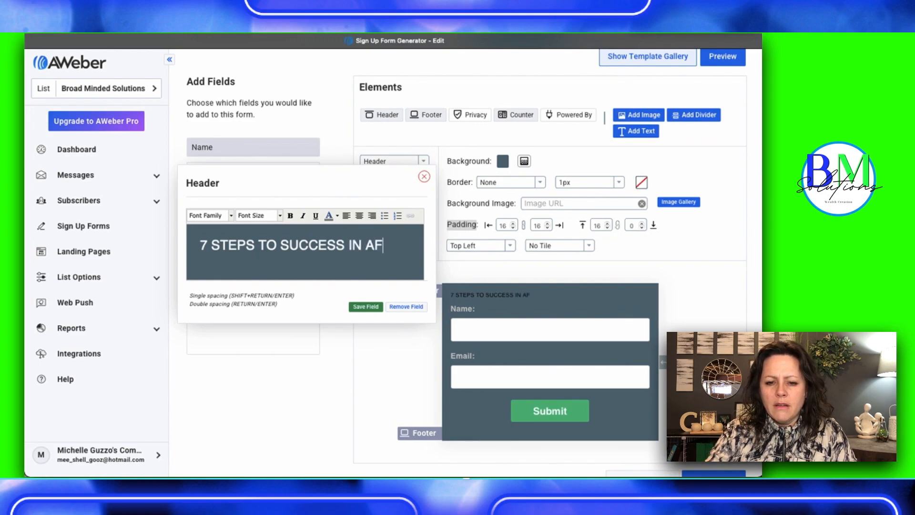
{"action": "type", "text": "FILIATE MARKETING"}
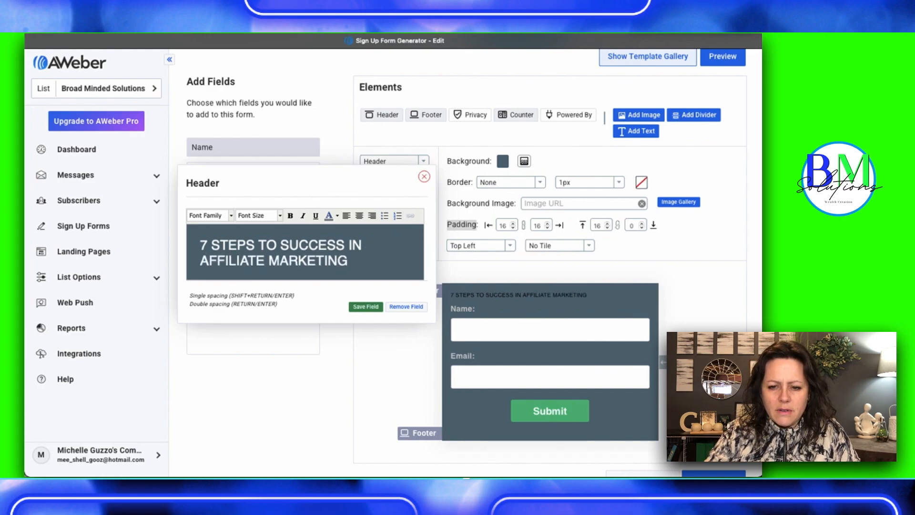
{"action": "type", "text": "."}
Add "FREE EBOOK" on its own line below the header title
{"action": "key", "text": "Return"}
{"action": "key", "text": "BackSpace"}
{"action": "key", "text": "BackSpace"}
{"action": "key", "text": "Return"}
{"action": "type", "text": "ebo"}
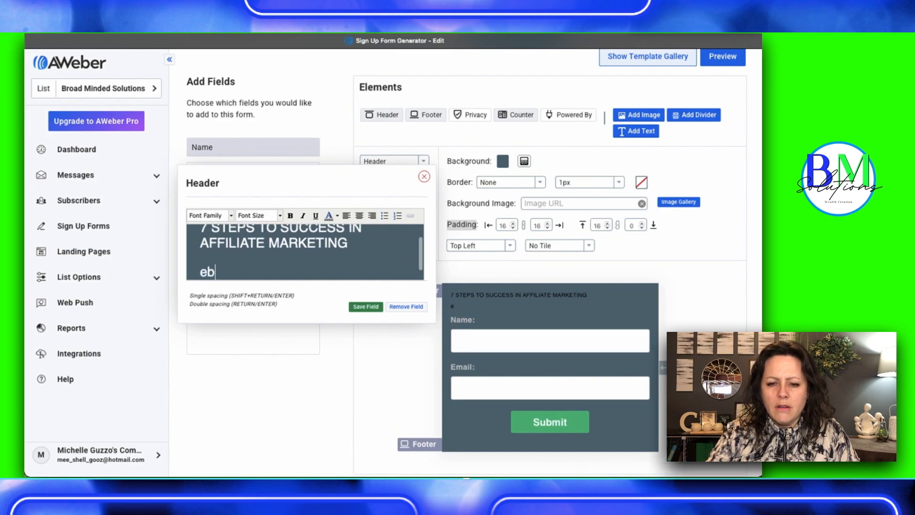
{"action": "key", "text": "BackSpace"}
{"action": "key", "text": "BackSpace"}
{"action": "key", "text": "BackSpace"}
{"action": "key", "text": "BackSpace"}
{"action": "type", "text": "EBOOK"}
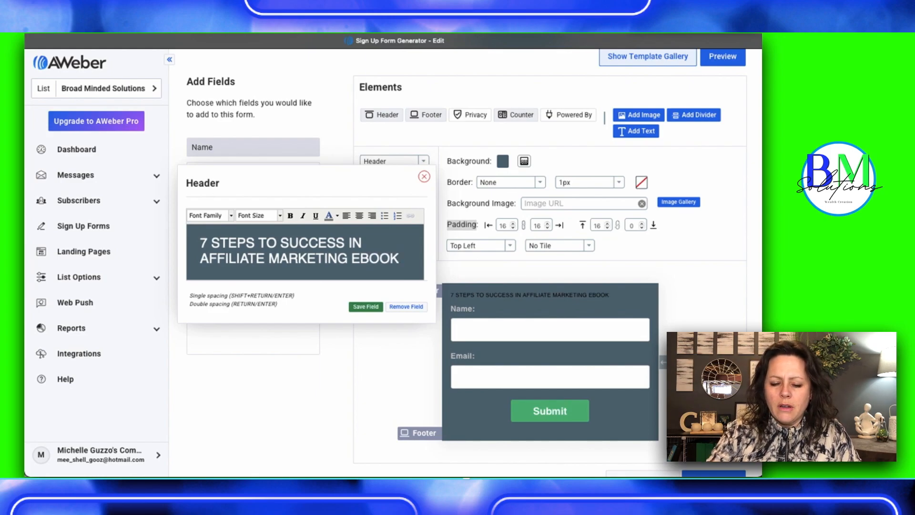
{"action": "type", "text": "fre"}
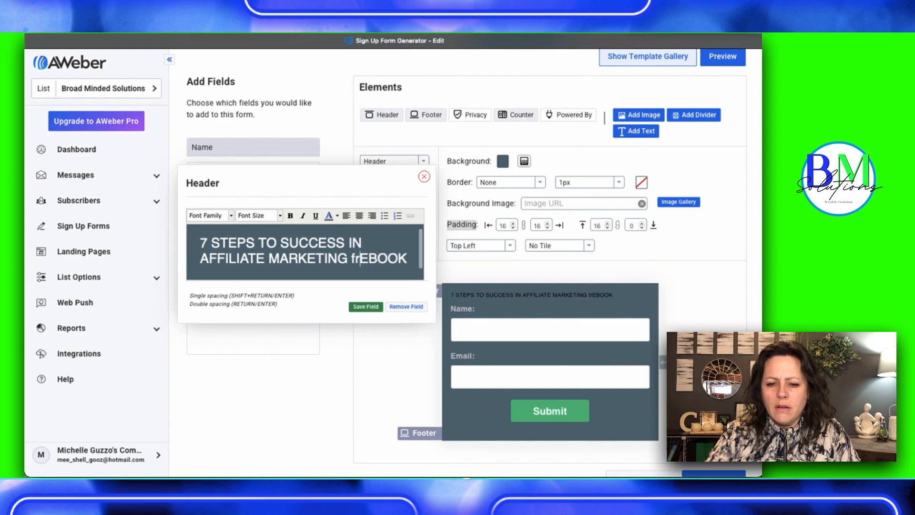
{"action": "key", "text": "BackSpace"}
{"action": "key", "text": "BackSpace"}
{"action": "key", "text": "BackSpace"}
{"action": "type", "text": "FREE"}
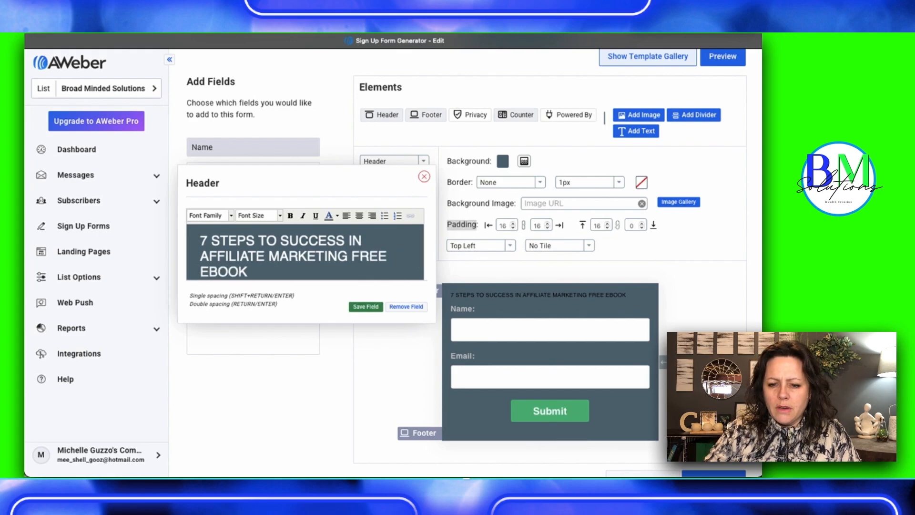
{"action": "key", "text": "shift+Return"}
Set the header title "7 STEPS TO SUCCESS IN AFFILIATE MARKETING" to the Tahoma font at 36px
{"action": "scroll", "coordinate": [218, 246], "scroll_direction": "up", "scroll_amount": 2}
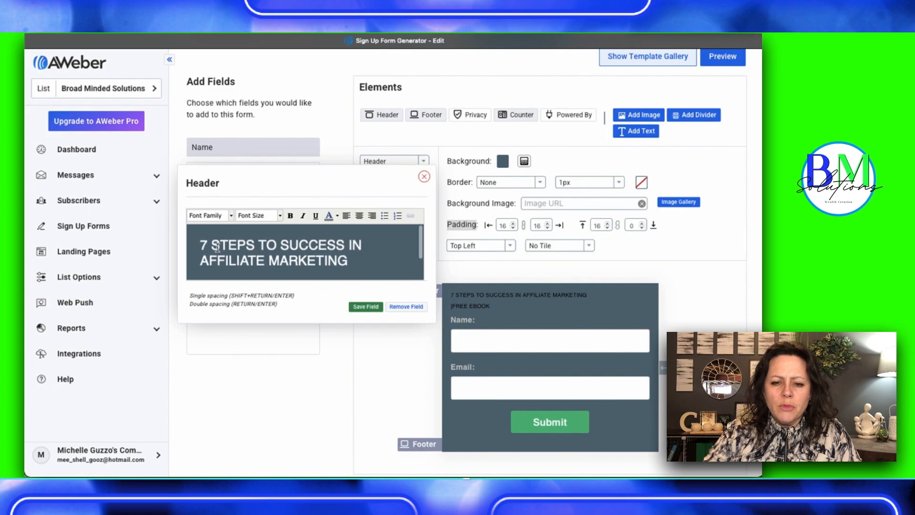
{"action": "left_click_drag", "start_coordinate": [199, 246], "coordinate": [359, 264]}
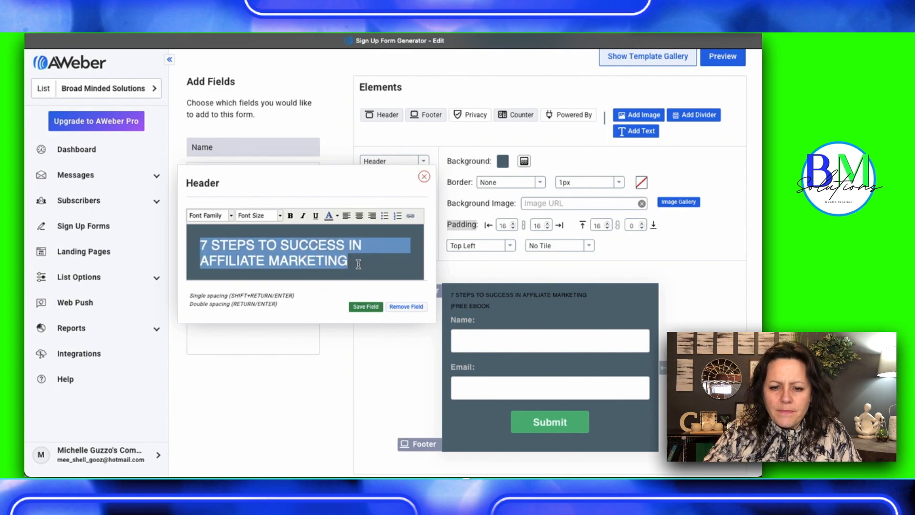
{"action": "left_click", "coordinate": [231, 216]}
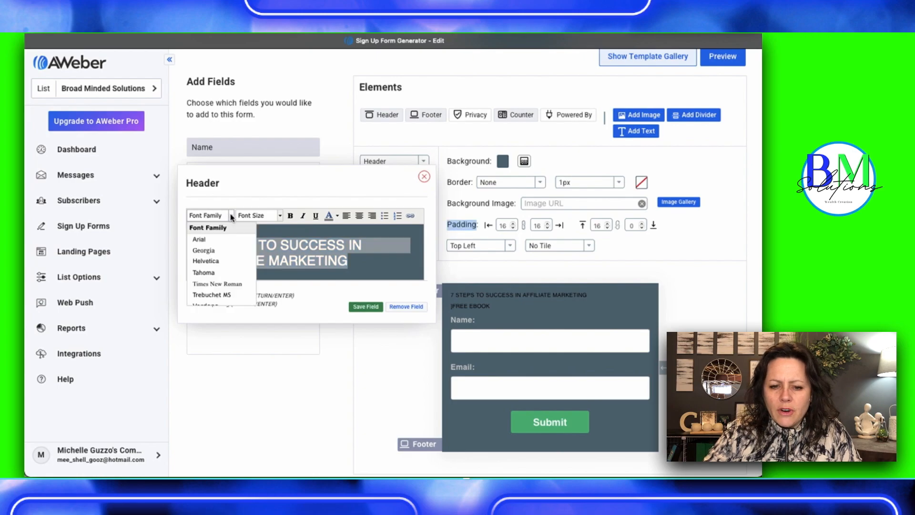
{"action": "left_click", "coordinate": [204, 273]}
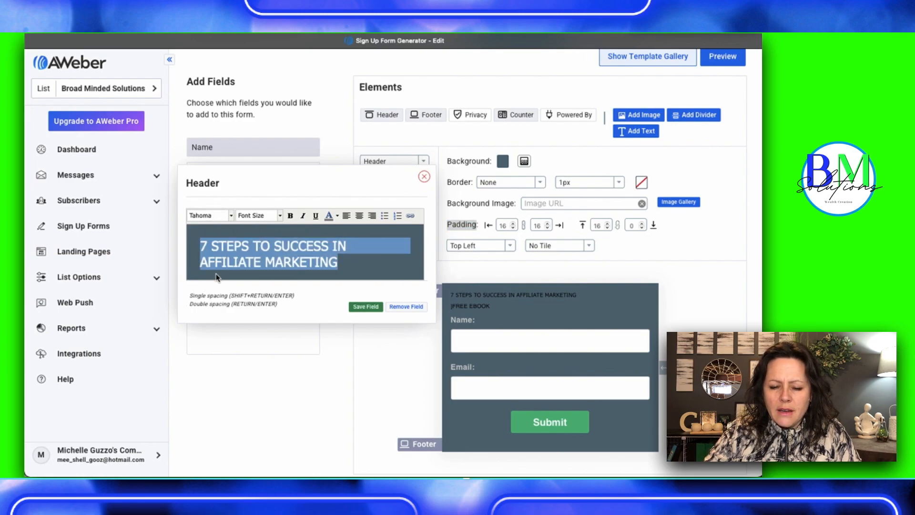
{"action": "left_click", "coordinate": [280, 215]}
{"action": "scroll", "coordinate": [273, 286], "scroll_direction": "down", "scroll_amount": 3}
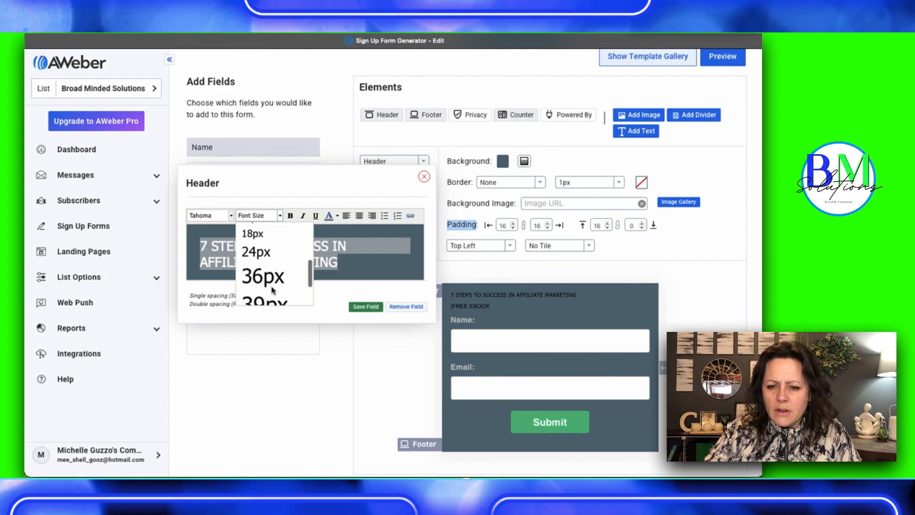
{"action": "left_click", "coordinate": [269, 283]}
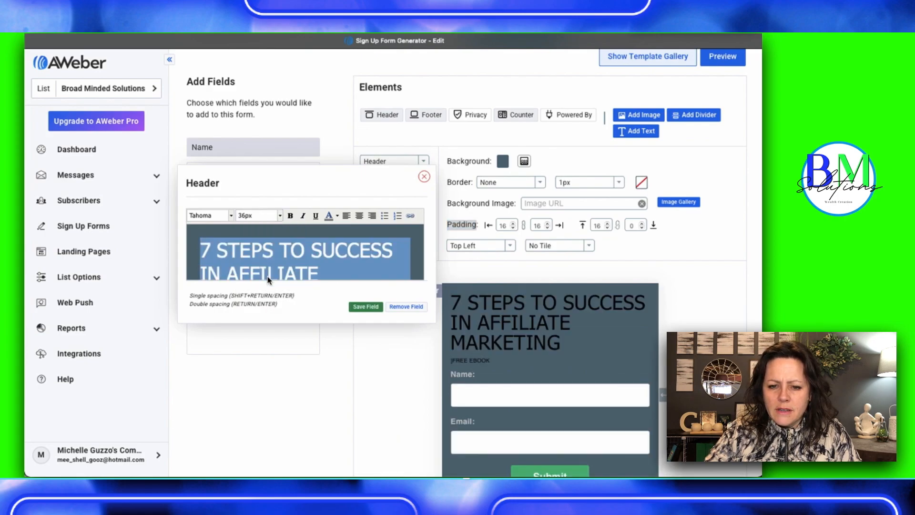
Center the header title, make it bold and color it white
{"action": "left_click", "coordinate": [359, 216]}
{"action": "left_click", "coordinate": [290, 216]}
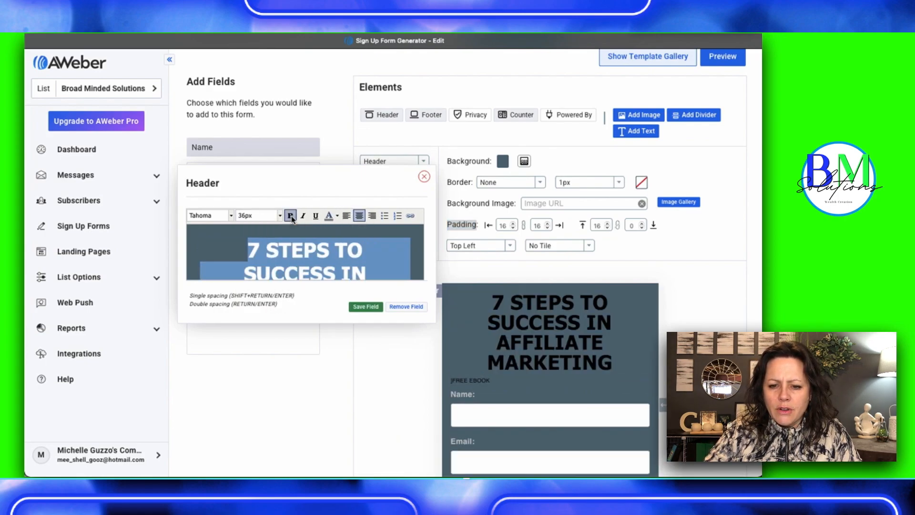
{"action": "left_click", "coordinate": [328, 218]}
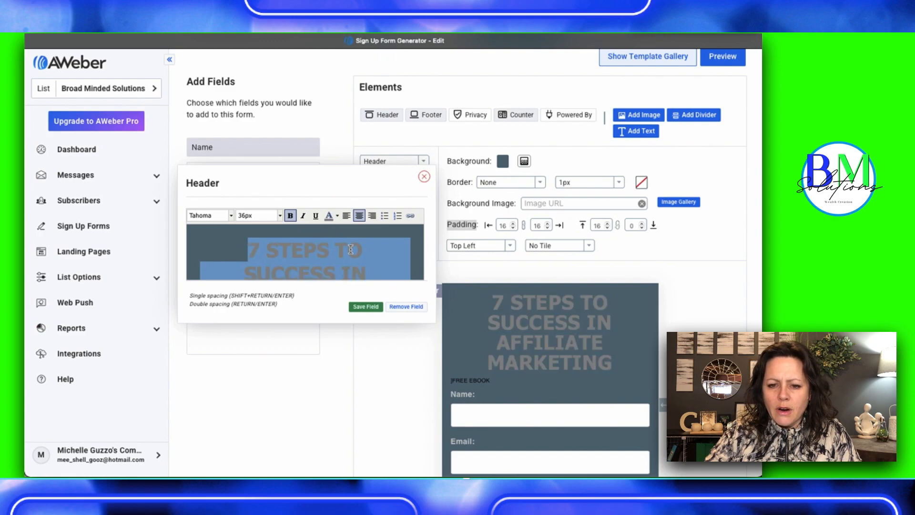
{"action": "left_click", "coordinate": [338, 217]}
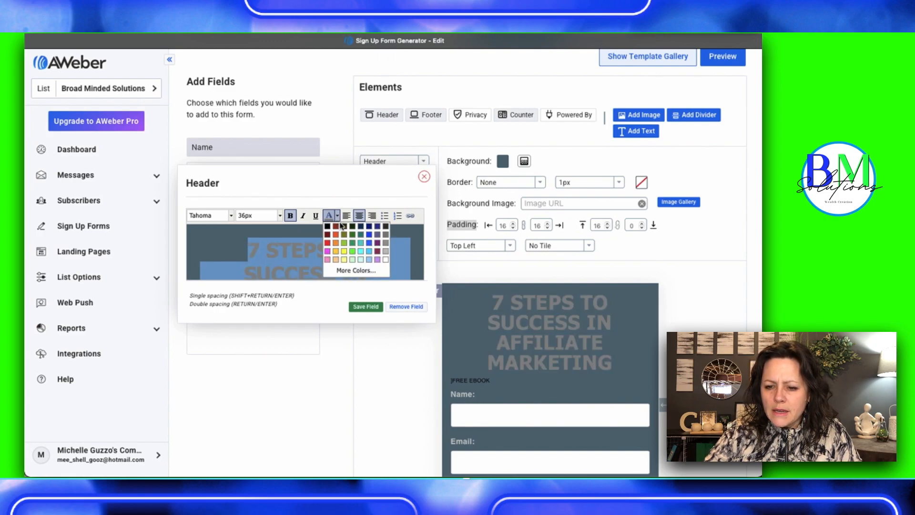
{"action": "left_click", "coordinate": [386, 259]}
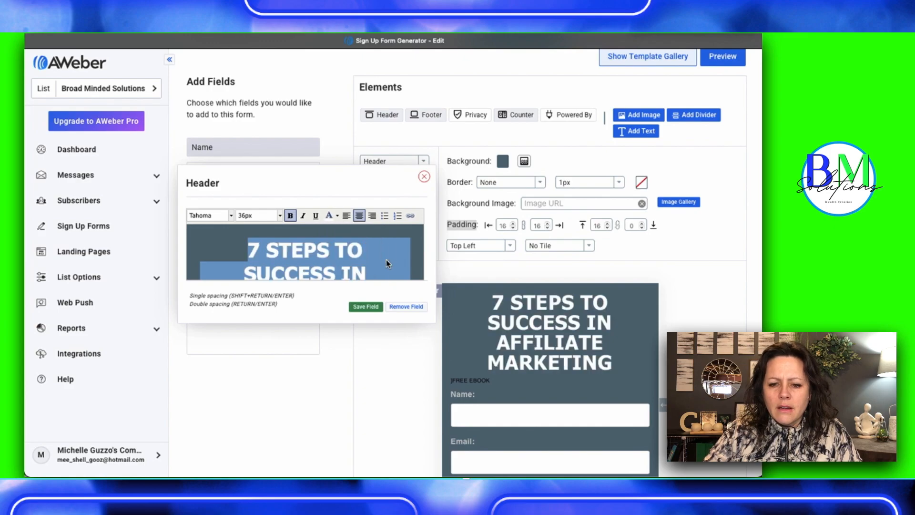
Remove the stray bracket in front of "FREE EBOOK" in the header
{"action": "left_click", "coordinate": [298, 264]}
{"action": "scroll", "coordinate": [299, 263], "scroll_direction": "down", "scroll_amount": 5}
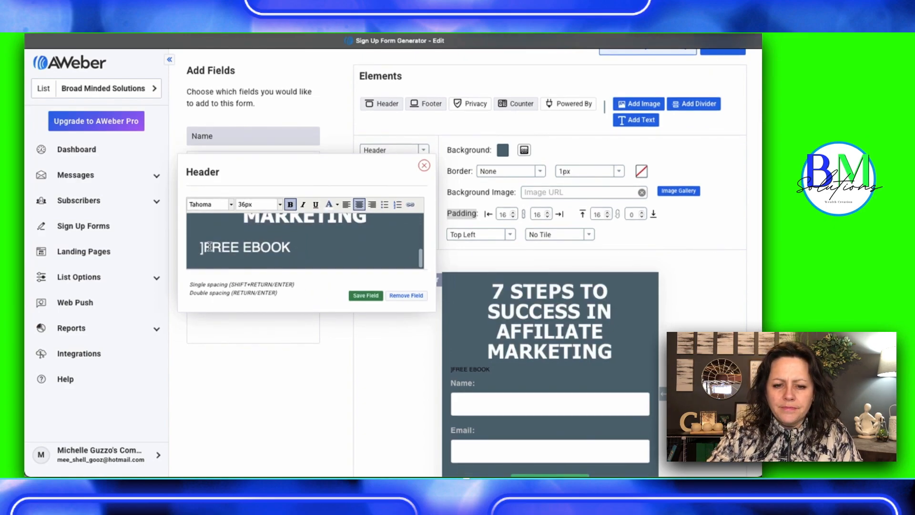
{"action": "left_click", "coordinate": [204, 247]}
{"action": "key", "text": "BackSpace"}
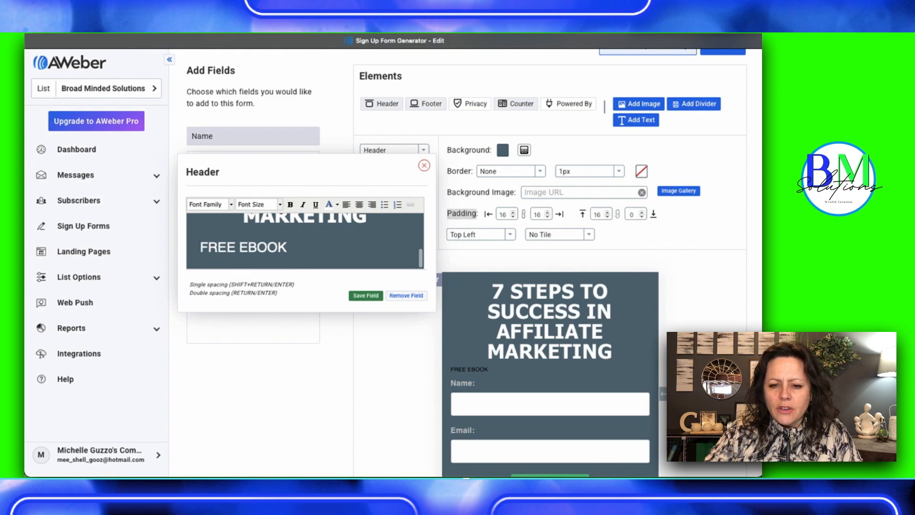
Set the "FREE EBOOK" line in the header to the Tahoma font at 24px
{"action": "triple_click", "coordinate": [215, 248]}
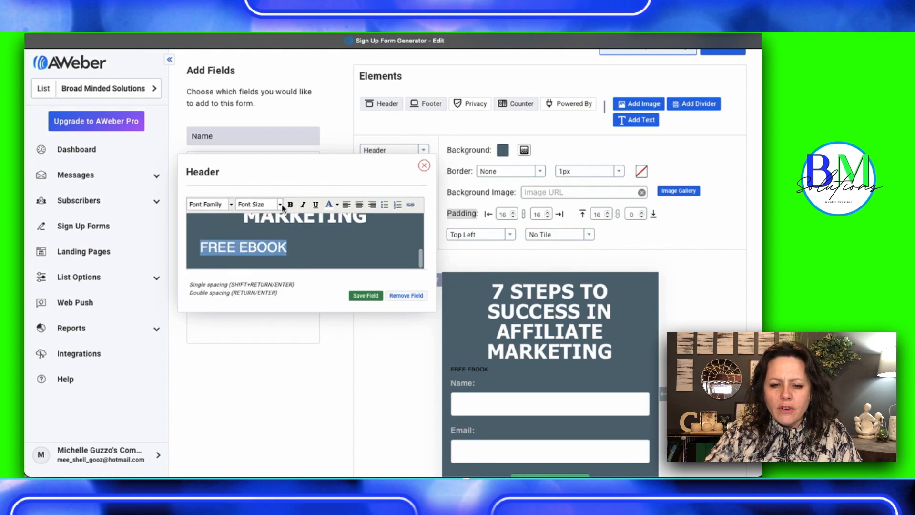
{"action": "left_click", "coordinate": [231, 204]}
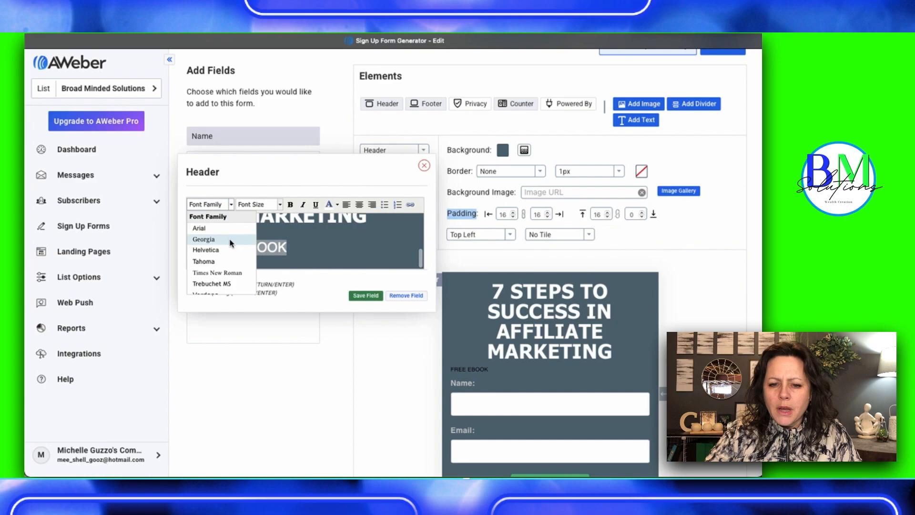
{"action": "left_click", "coordinate": [230, 267]}
{"action": "left_click", "coordinate": [279, 204]}
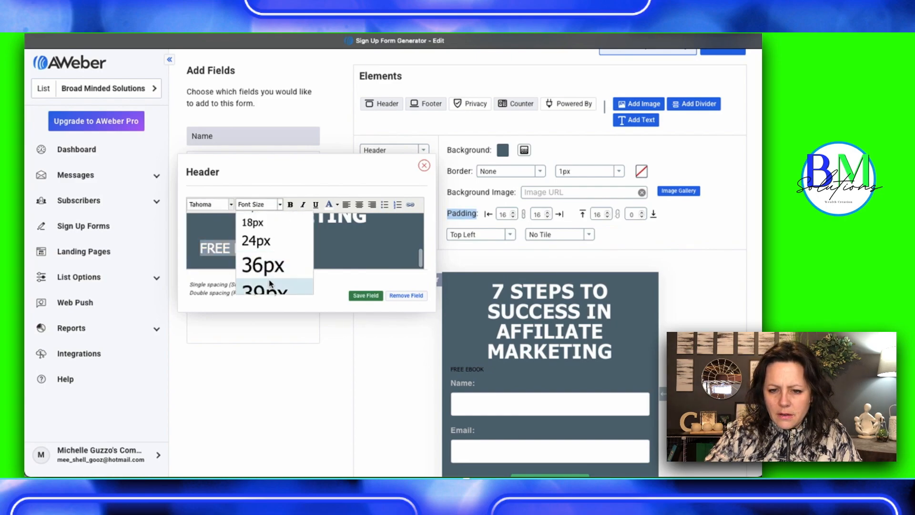
{"action": "left_click", "coordinate": [264, 241]}
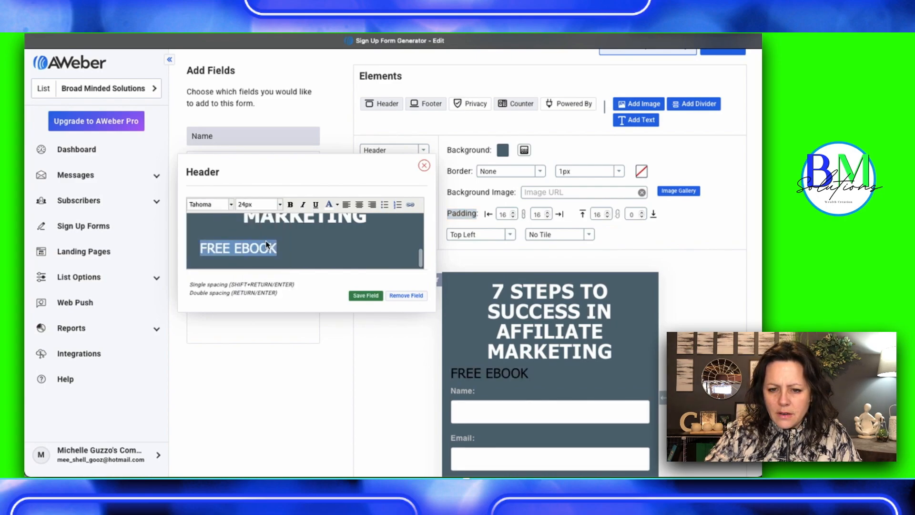
Center the "FREE EBOOK" line, color it black and make it bold
{"action": "left_click", "coordinate": [360, 206]}
{"action": "left_click", "coordinate": [338, 205]}
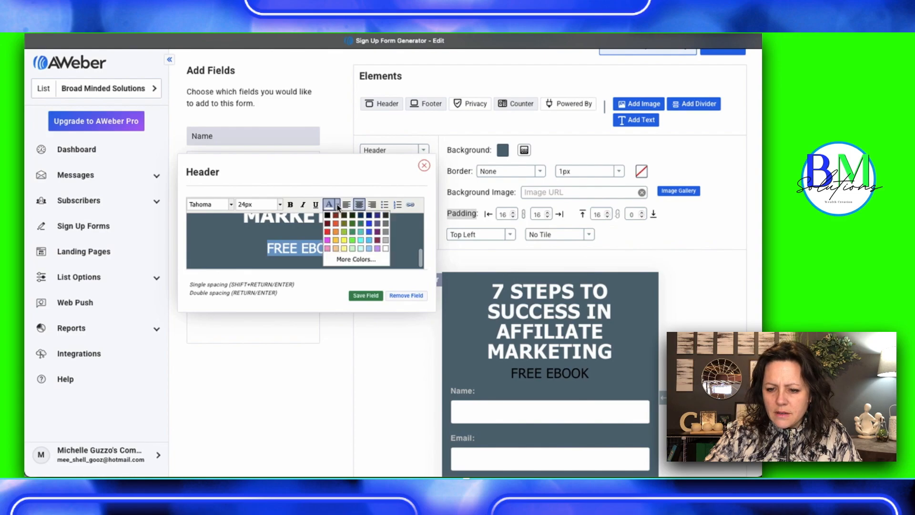
{"action": "left_click", "coordinate": [328, 217]}
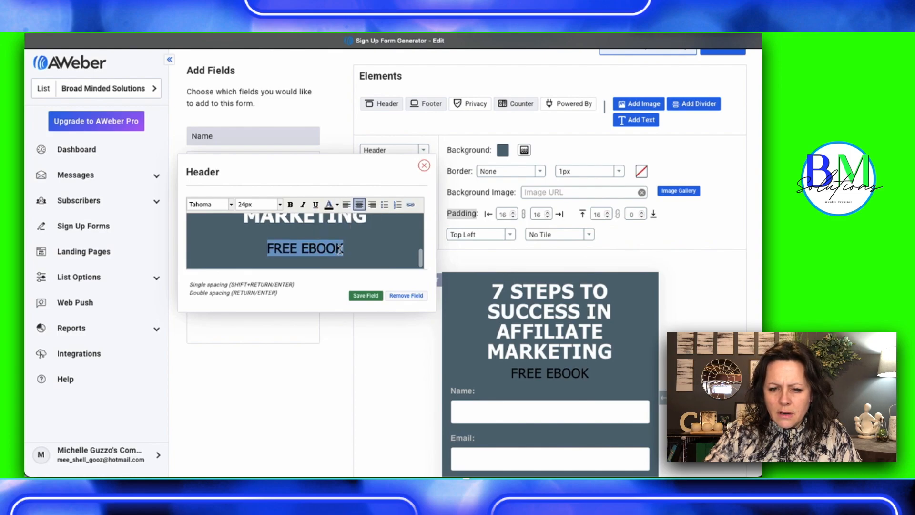
{"action": "left_click", "coordinate": [291, 205]}
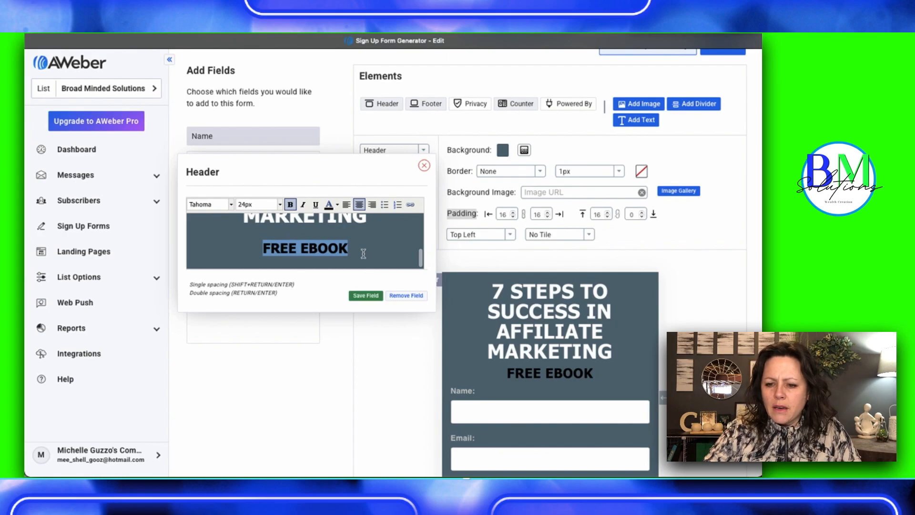
{"action": "left_click", "coordinate": [467, 313]}
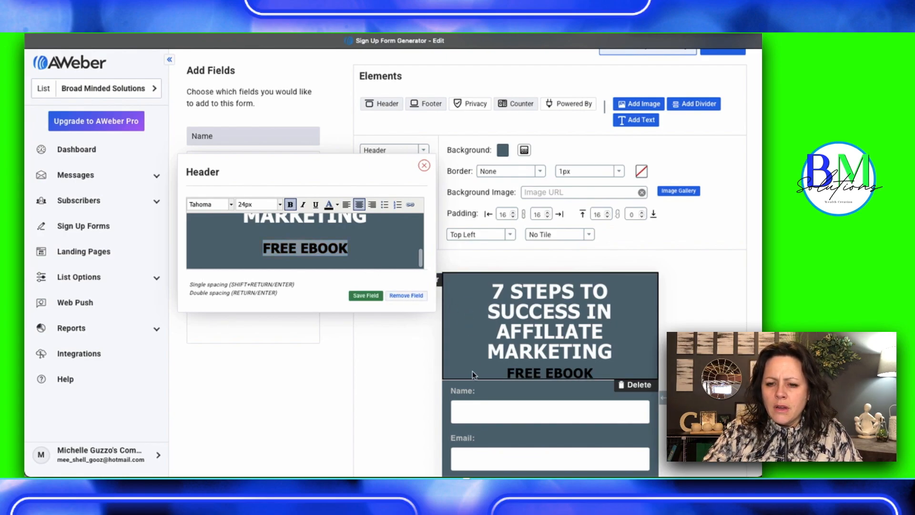
Add a text element to the form reading "Enter your email address to recieve a free ebook!"
{"action": "scroll", "coordinate": [516, 379], "scroll_direction": "down", "scroll_amount": 2}
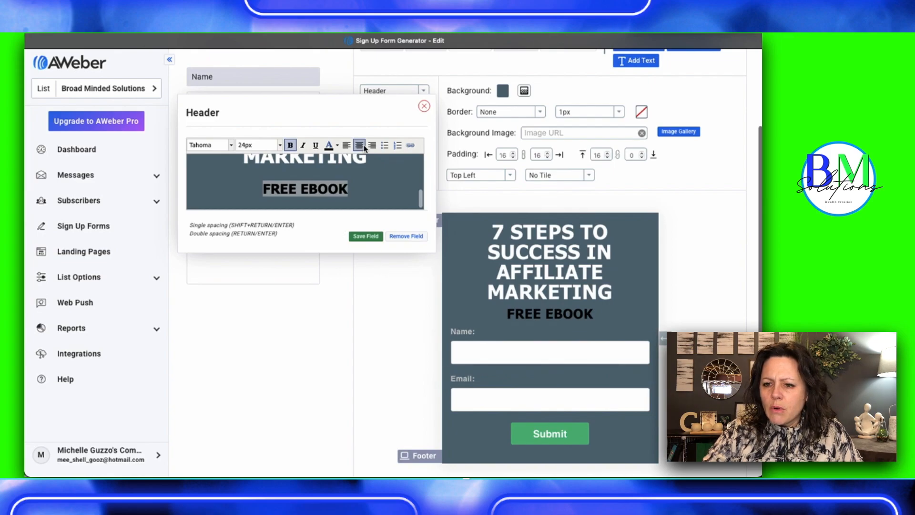
{"action": "scroll", "coordinate": [549, 257], "scroll_direction": "up", "scroll_amount": 3}
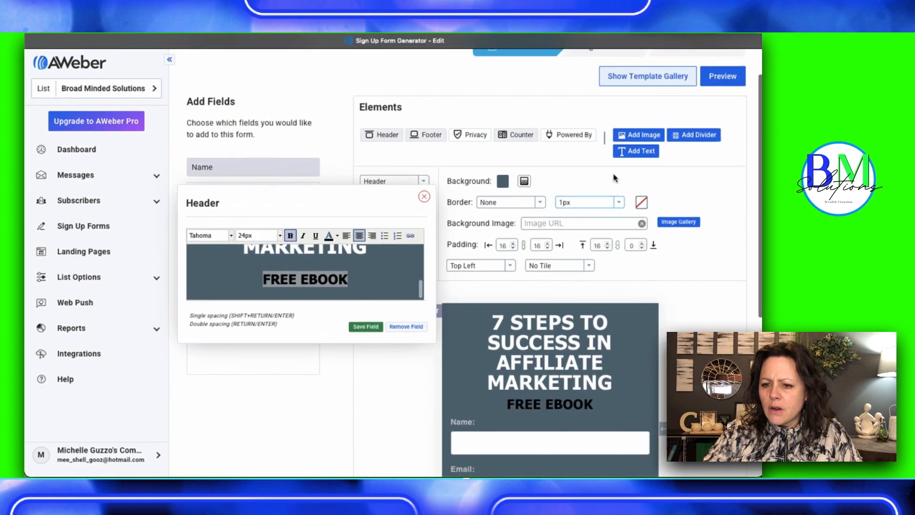
{"action": "left_click", "coordinate": [622, 152]}
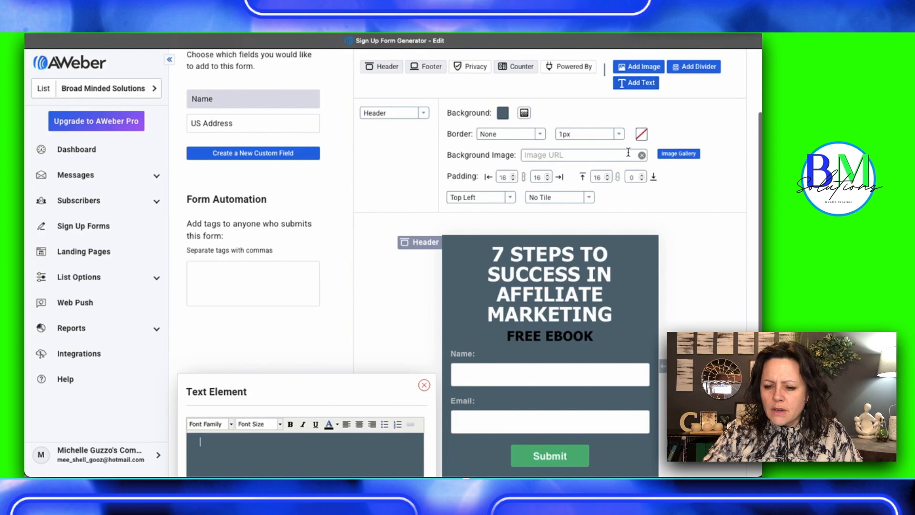
{"action": "scroll", "coordinate": [566, 293], "scroll_direction": "down", "scroll_amount": 3}
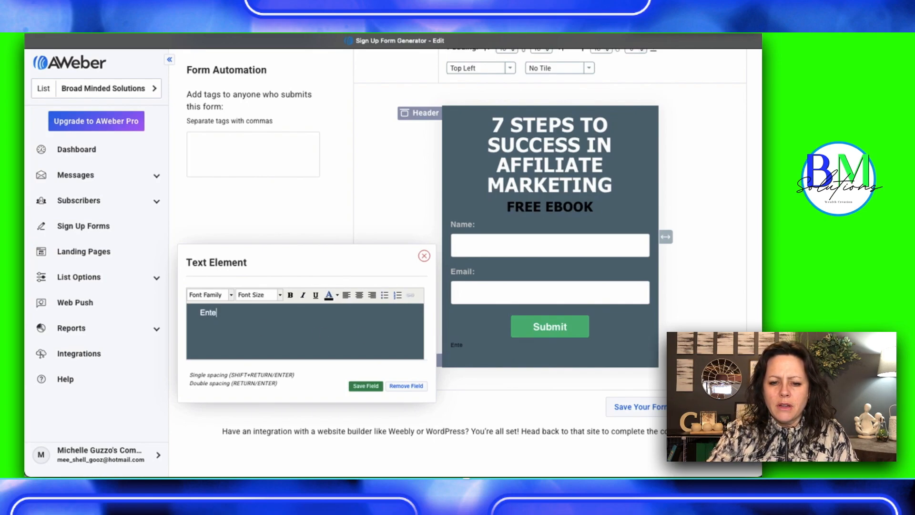
{"action": "type", "text": "ur email address to recieve a free ebook!"}
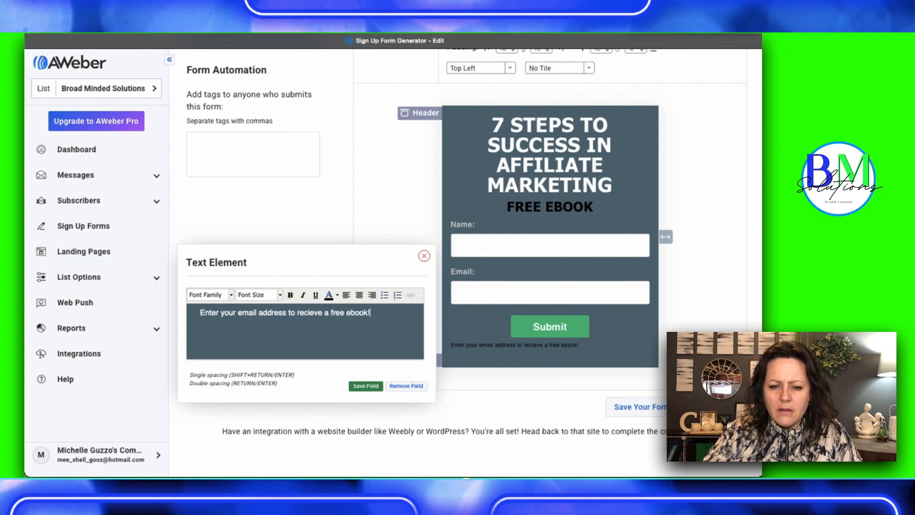
Set the "Enter your email address to recieve a free ebook!" text to the Tahoma font at 24px and center it
{"action": "triple_click", "coordinate": [224, 312]}
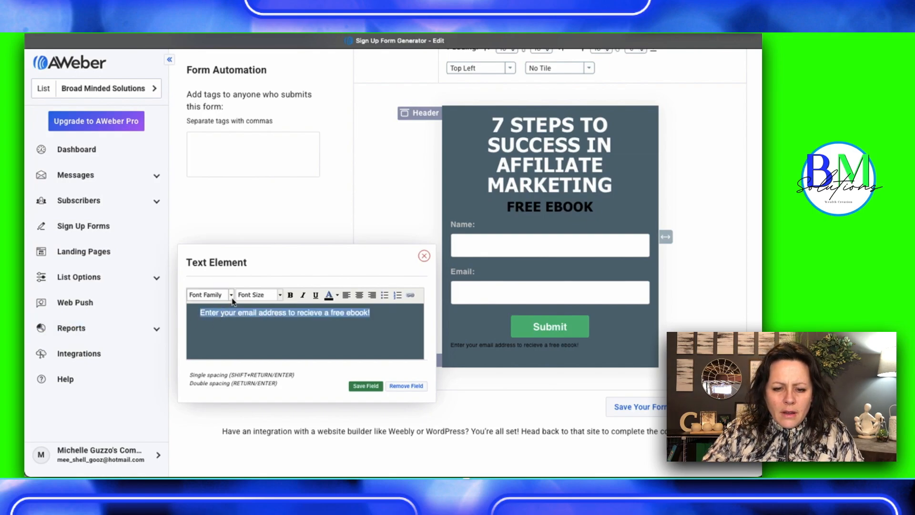
{"action": "left_click", "coordinate": [231, 296]}
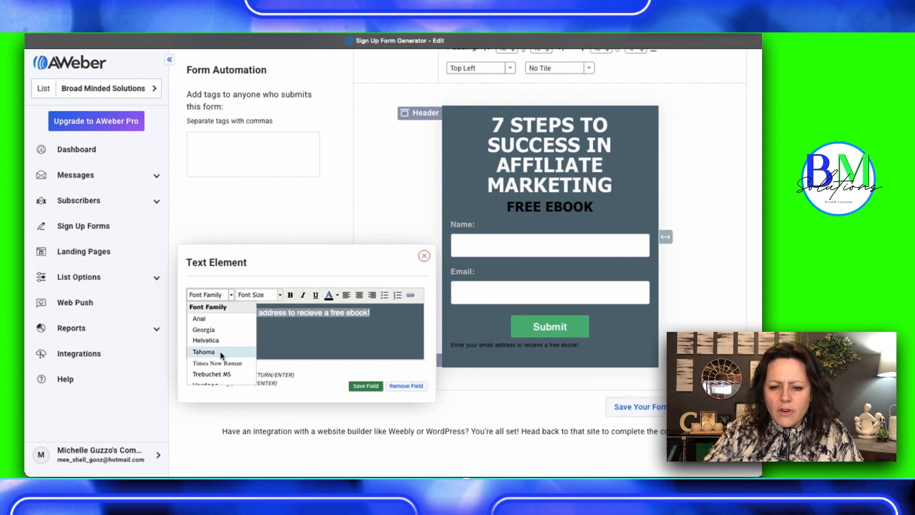
{"action": "left_click", "coordinate": [204, 352]}
{"action": "left_click", "coordinate": [280, 295]}
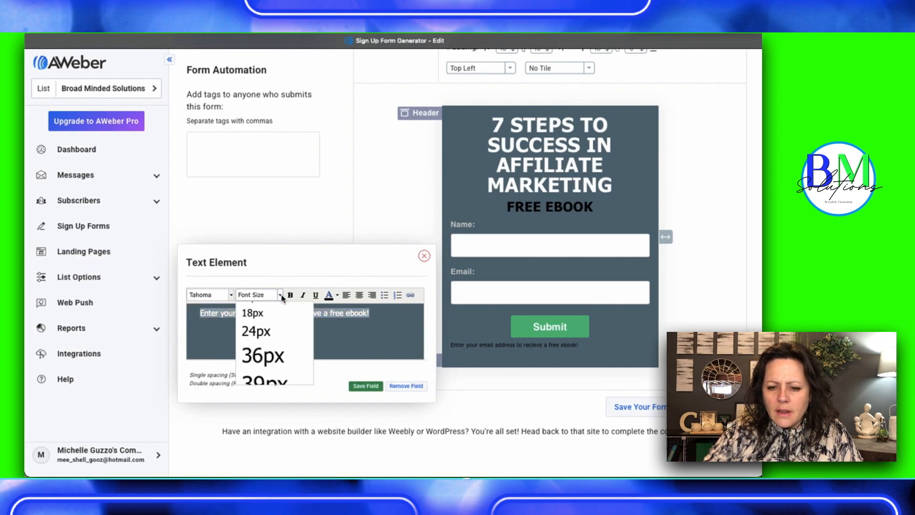
{"action": "left_click", "coordinate": [272, 342]}
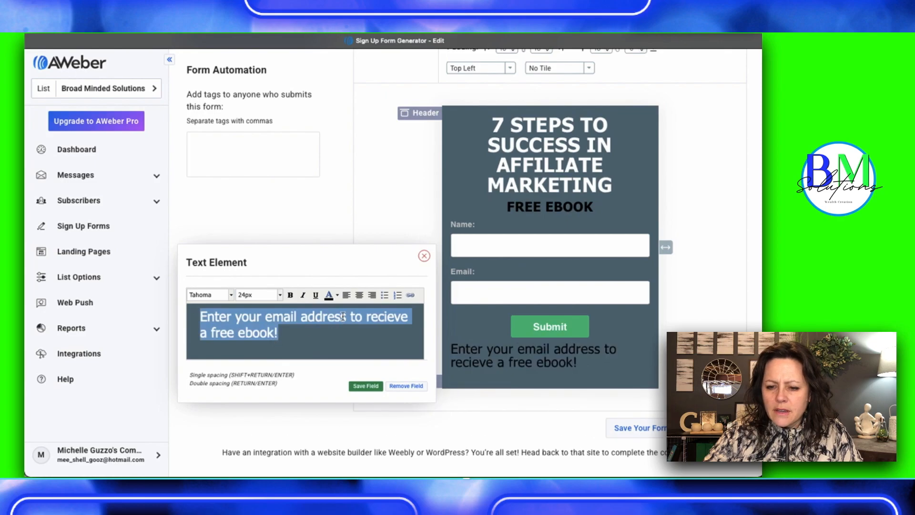
{"action": "left_click", "coordinate": [359, 295]}
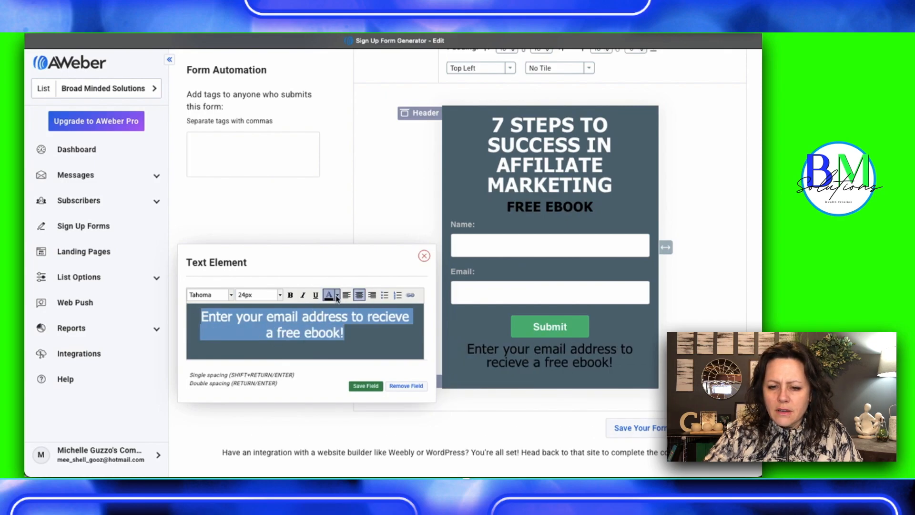
Color the email prompt text white and move it directly below "FREE EBOOK", above the Name field
{"action": "left_click", "coordinate": [338, 296]}
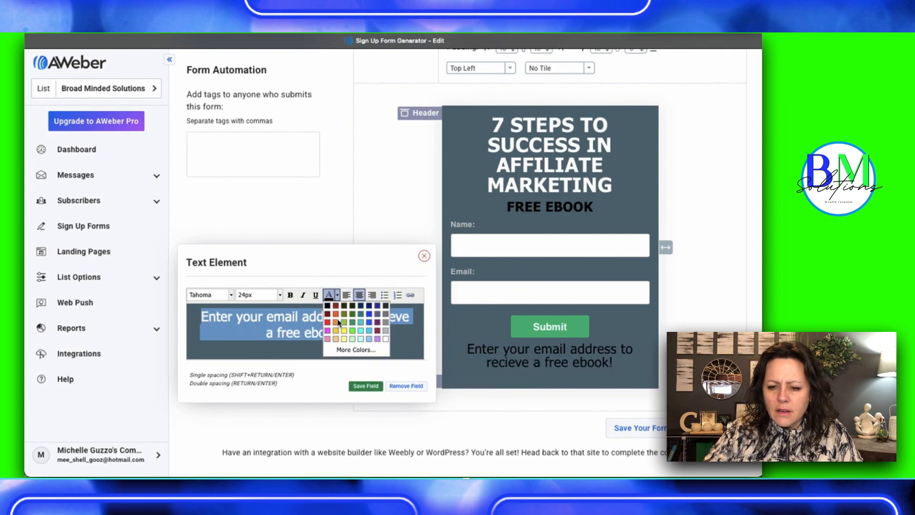
{"action": "left_click", "coordinate": [386, 340]}
{"action": "left_click_drag", "start_coordinate": [478, 363], "coordinate": [484, 243]}
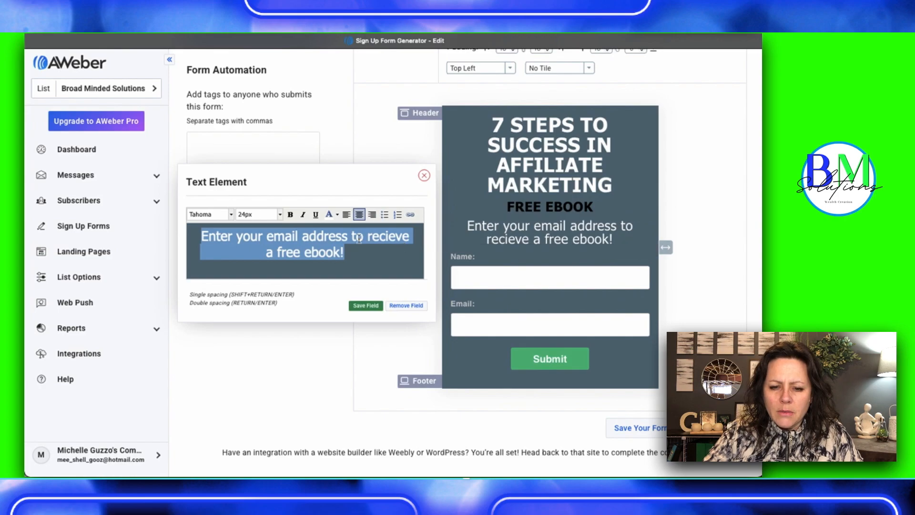
Reduce the email prompt text to 14px so that it fits on a single line in the form
{"action": "left_click", "coordinate": [280, 214]}
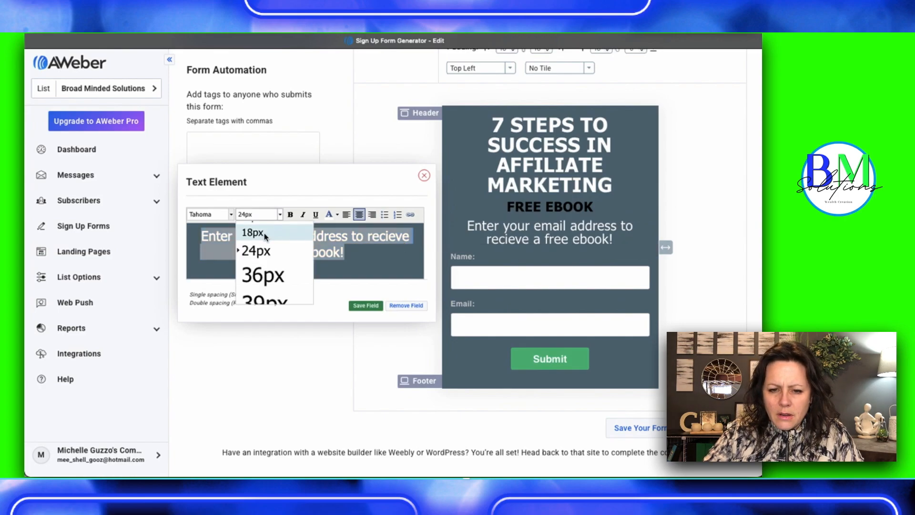
{"action": "left_click", "coordinate": [266, 233]}
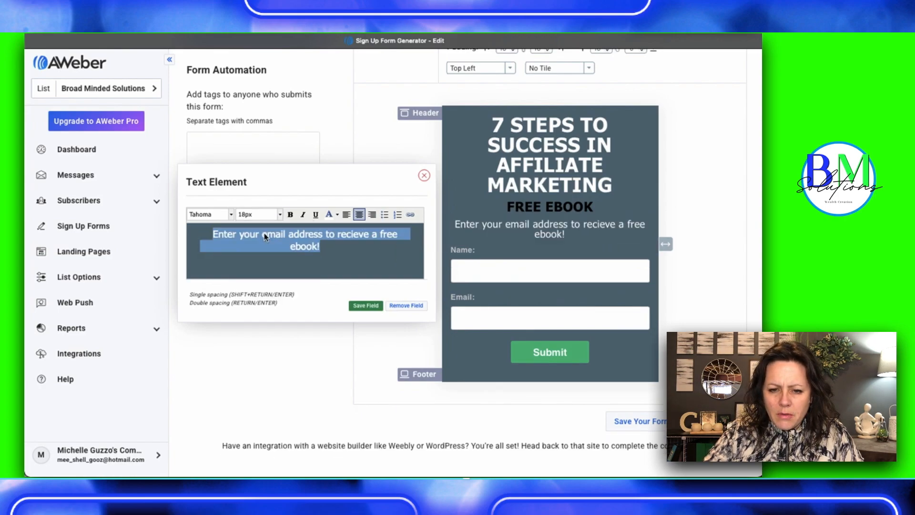
{"action": "left_click", "coordinate": [279, 214]}
{"action": "scroll", "coordinate": [267, 236], "scroll_direction": "up", "scroll_amount": 2}
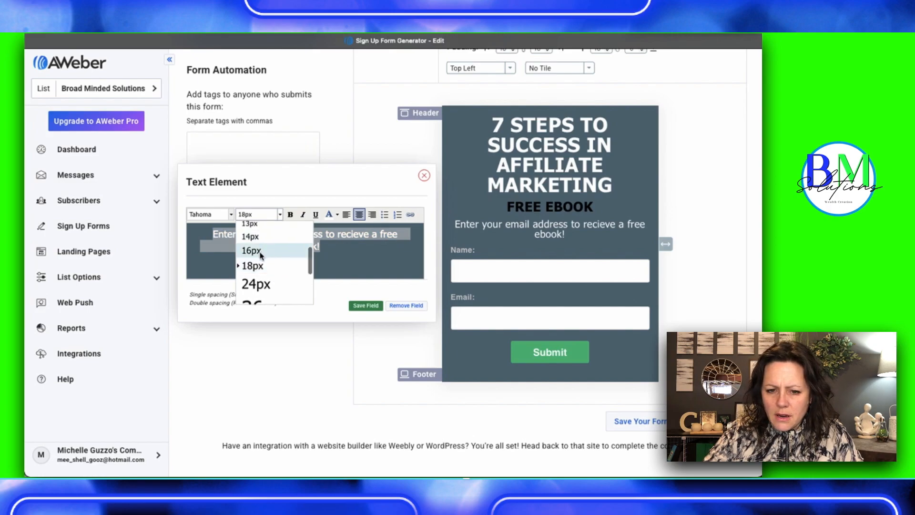
{"action": "left_click", "coordinate": [260, 254]}
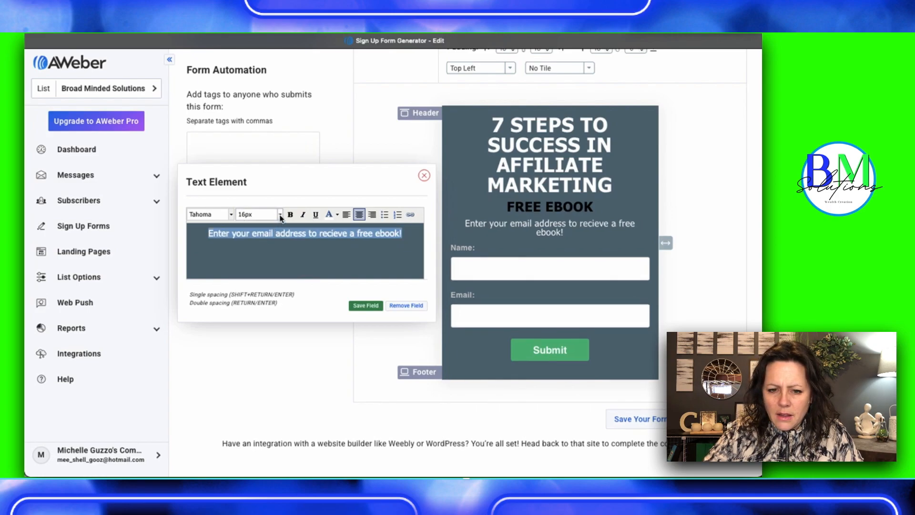
{"action": "left_click", "coordinate": [279, 214]}
{"action": "left_click", "coordinate": [273, 240]}
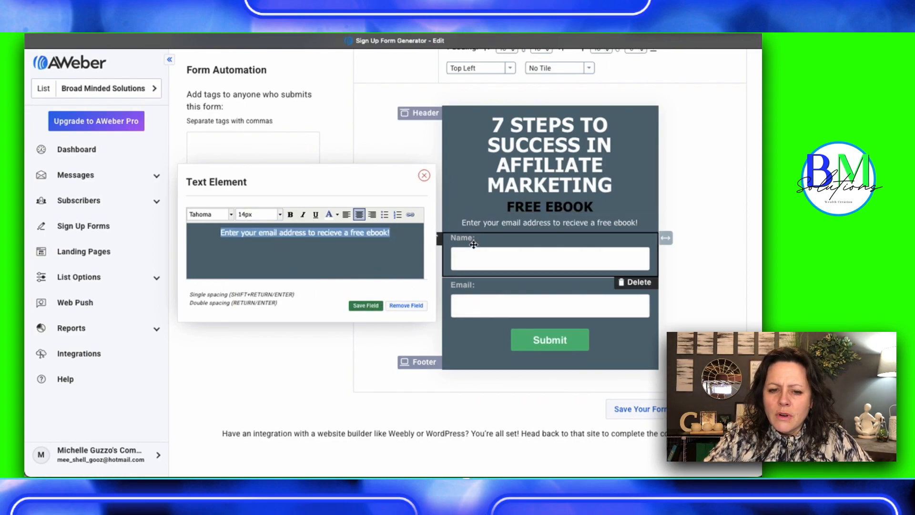
Open the settings of the form's Name field
{"action": "left_click", "coordinate": [475, 263]}
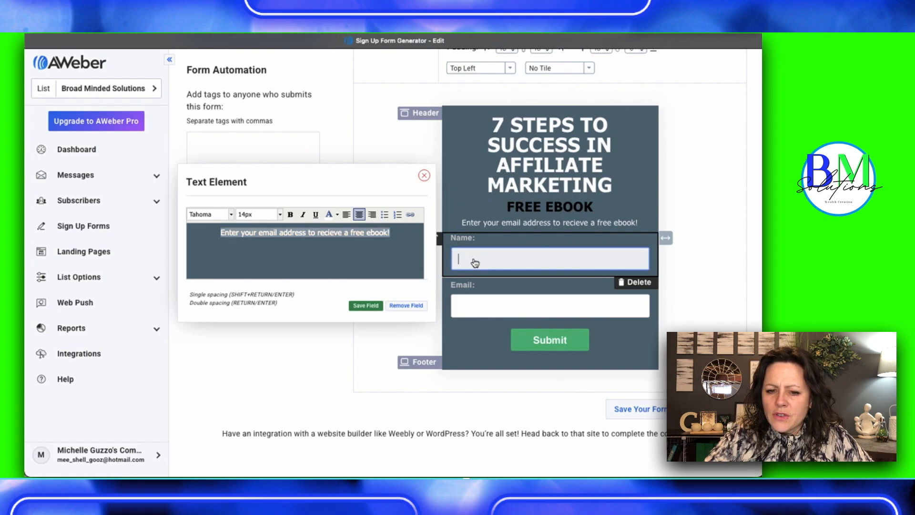
{"action": "left_click", "coordinate": [480, 266]}
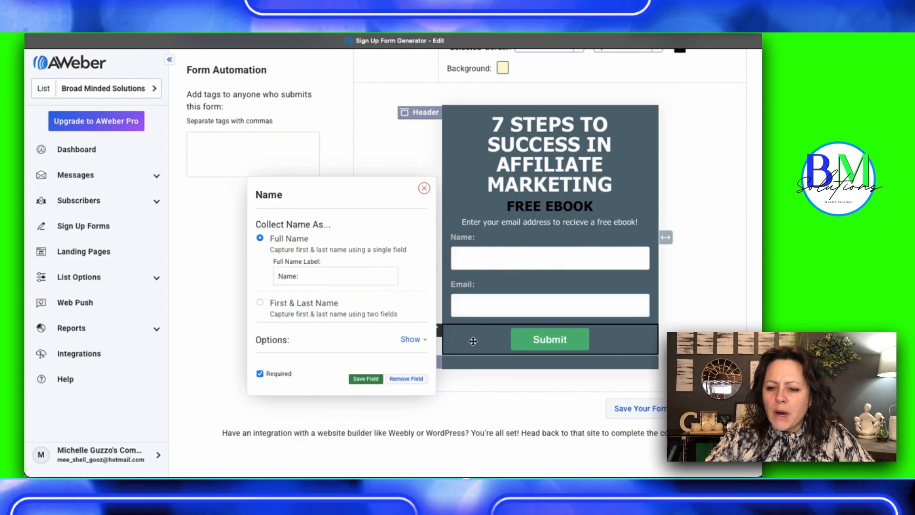
Change the submit button's text to "Send It Now!"
{"action": "left_click", "coordinate": [538, 340]}
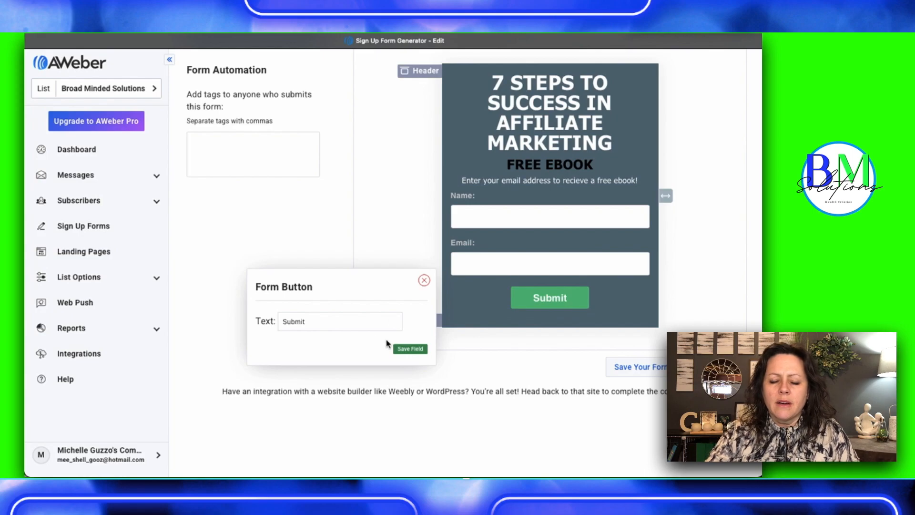
{"action": "double_click", "coordinate": [299, 320]}
{"action": "type", "text": "Send"}
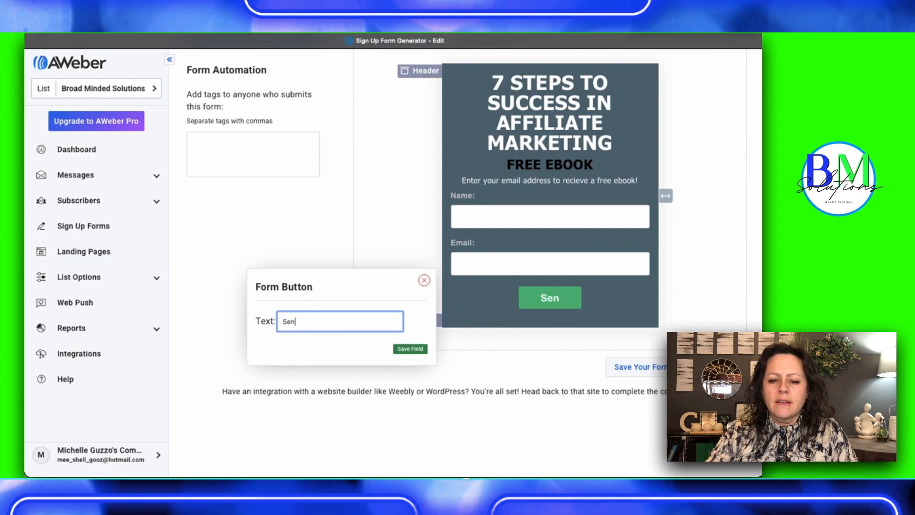
{"action": "key", "text": "BackSpace"}
{"action": "type", "text": "d In"}
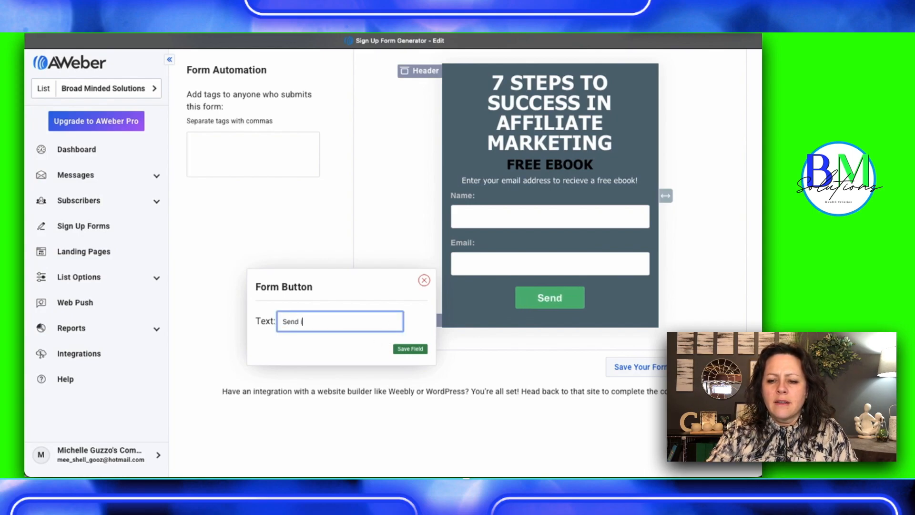
{"action": "key", "text": "BackSpace"}
{"action": "key", "text": "BackSpace"}
{"action": "key", "text": "BackSpace"}
{"action": "type", "text": "It "}
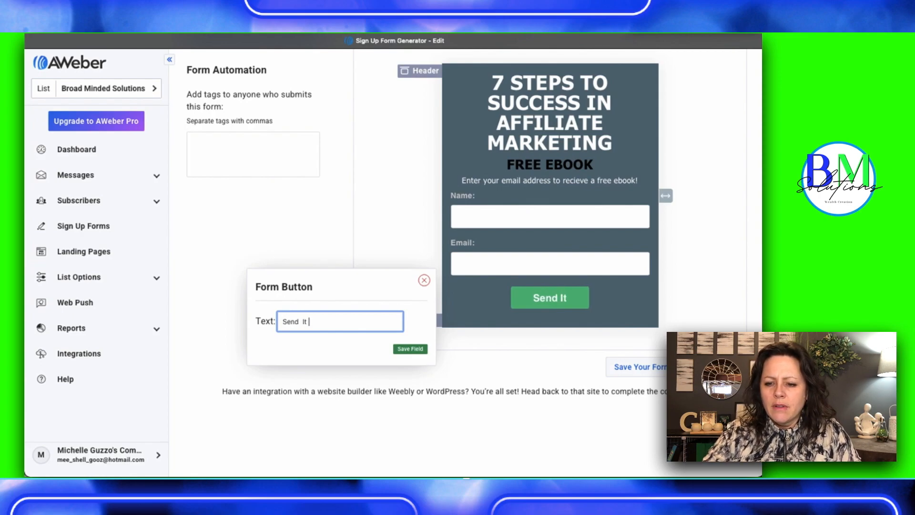
{"action": "type", "text": "Now!"}
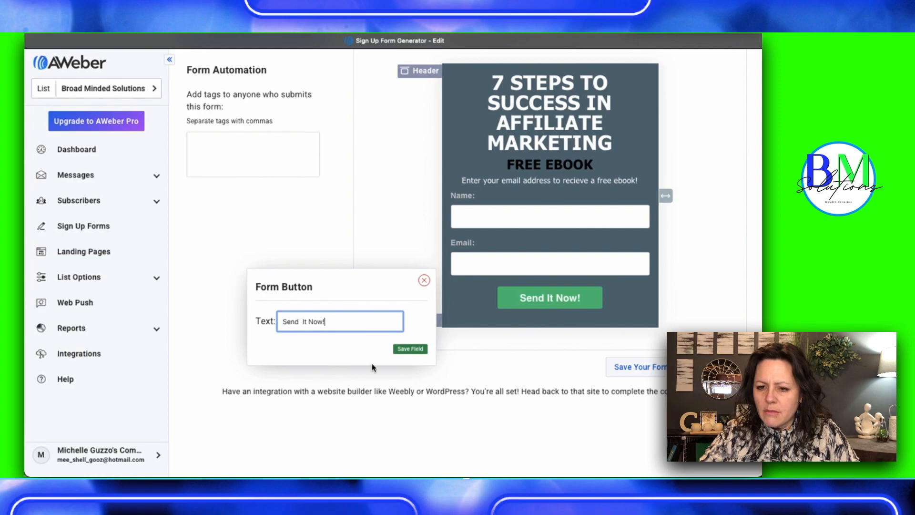
Try to change the submit button's color to blue (003cb3)
{"action": "scroll", "coordinate": [509, 333], "scroll_direction": "up", "scroll_amount": 3}
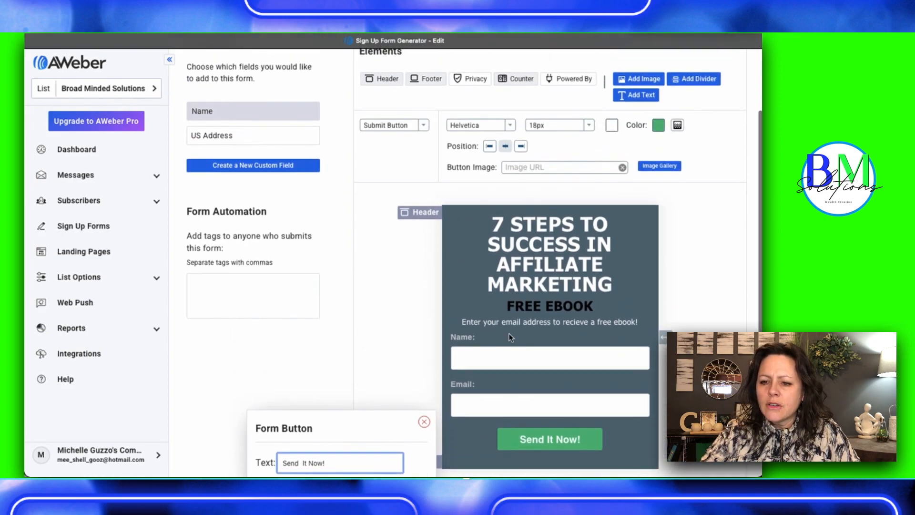
{"action": "left_click", "coordinate": [658, 126]}
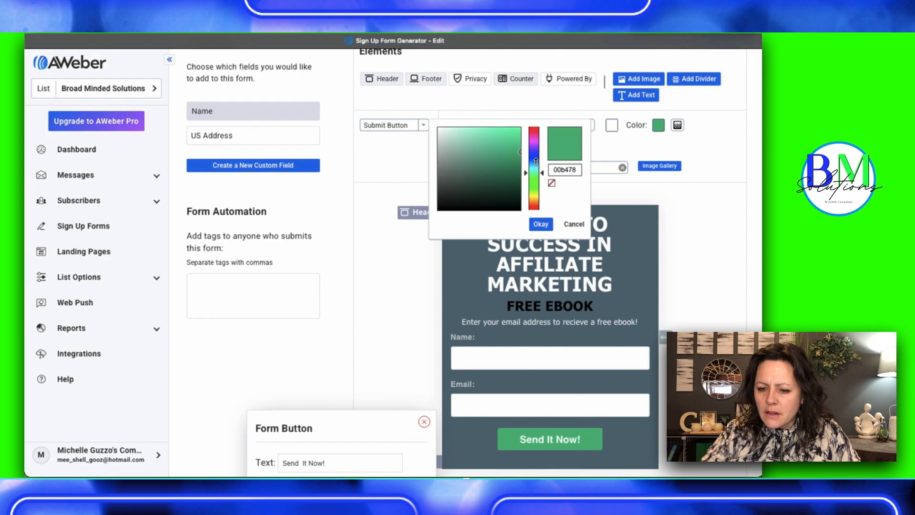
{"action": "left_click", "coordinate": [534, 159]}
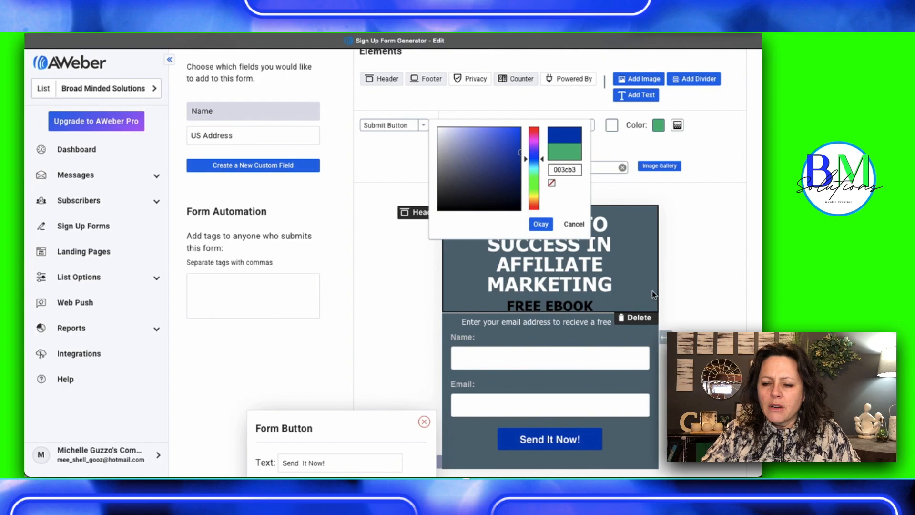
{"action": "left_click", "coordinate": [719, 268]}
Save the form design and continue to the form settings
{"action": "scroll", "coordinate": [618, 342], "scroll_direction": "down", "scroll_amount": 3}
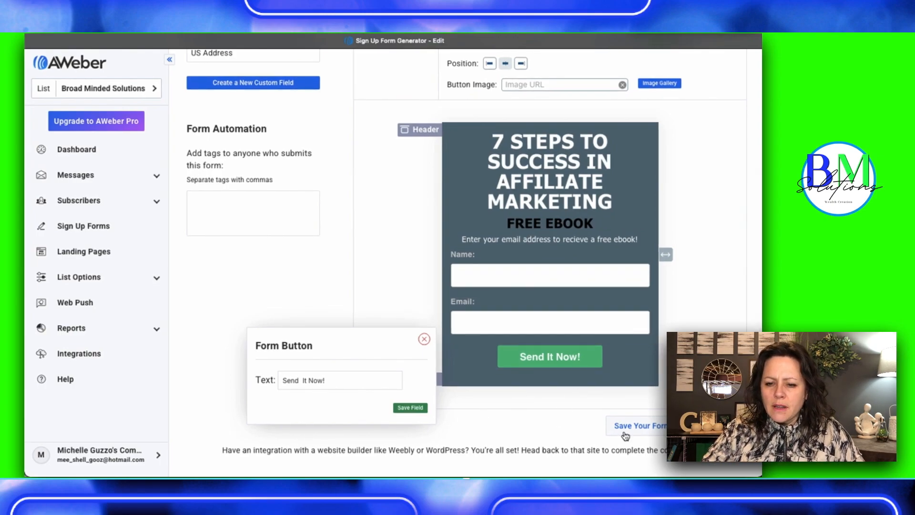
{"action": "left_click", "coordinate": [640, 427]}
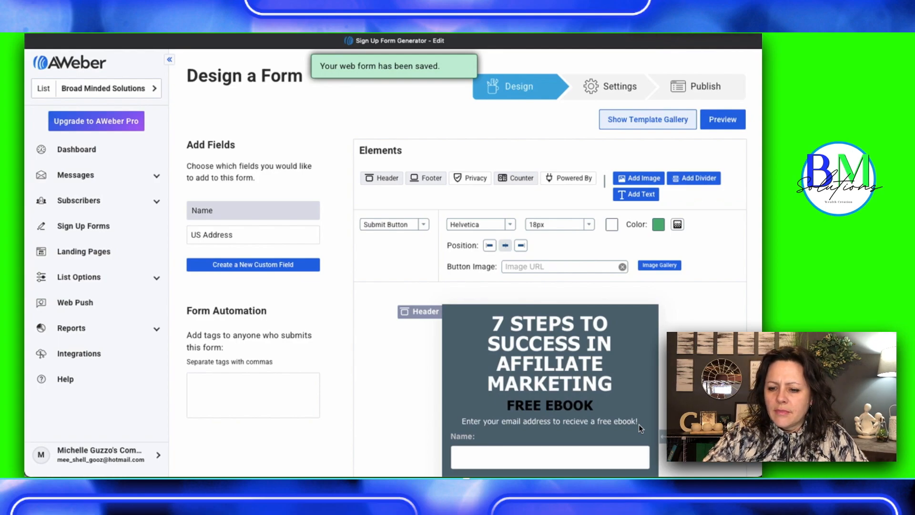
{"action": "scroll", "coordinate": [640, 427], "scroll_direction": "down", "scroll_amount": 5}
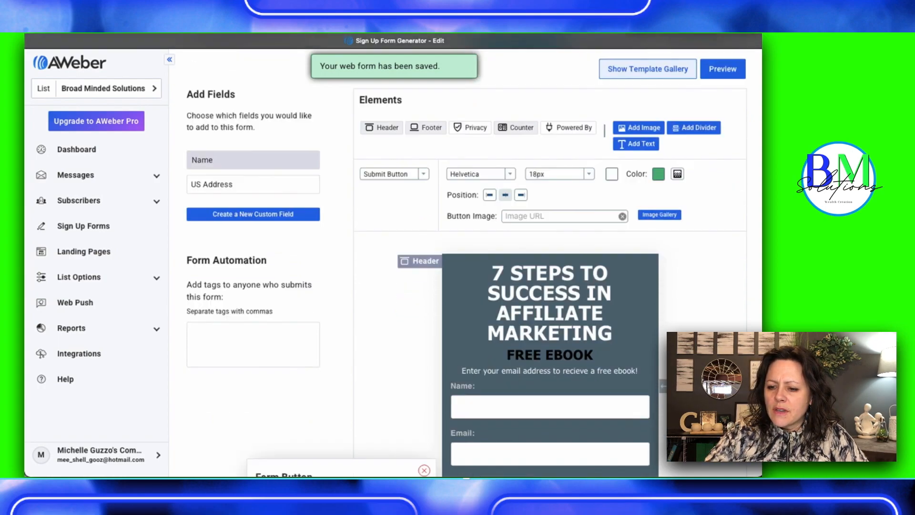
{"action": "left_click", "coordinate": [714, 389]}
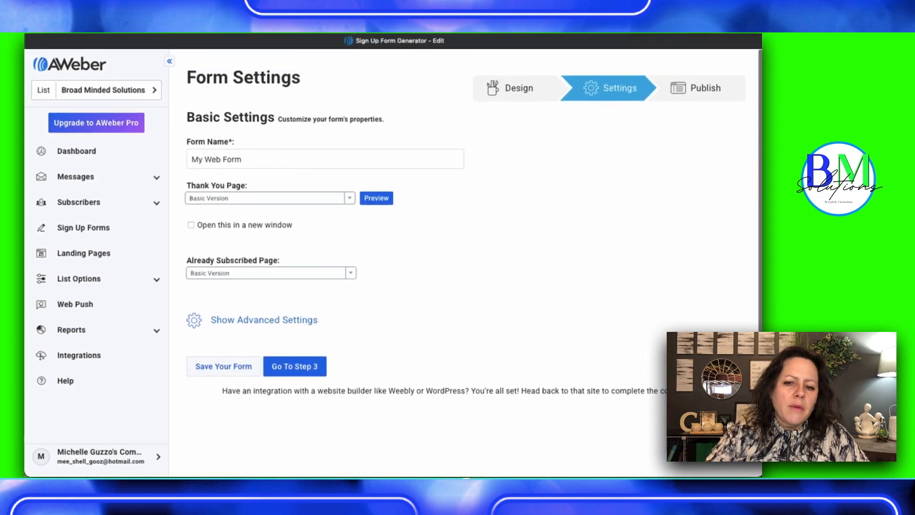
Name the form "Ebook Lead Magnet"
{"action": "left_click", "coordinate": [265, 152]}
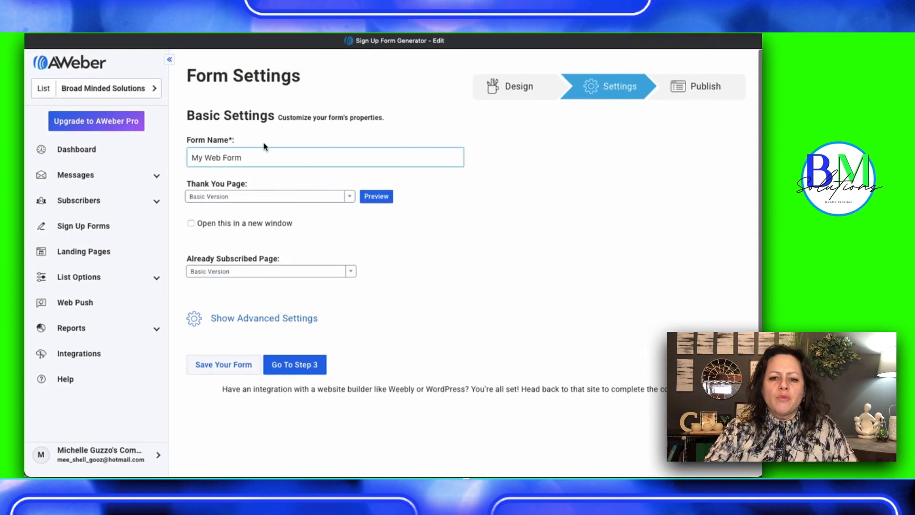
{"action": "triple_click", "coordinate": [208, 157]}
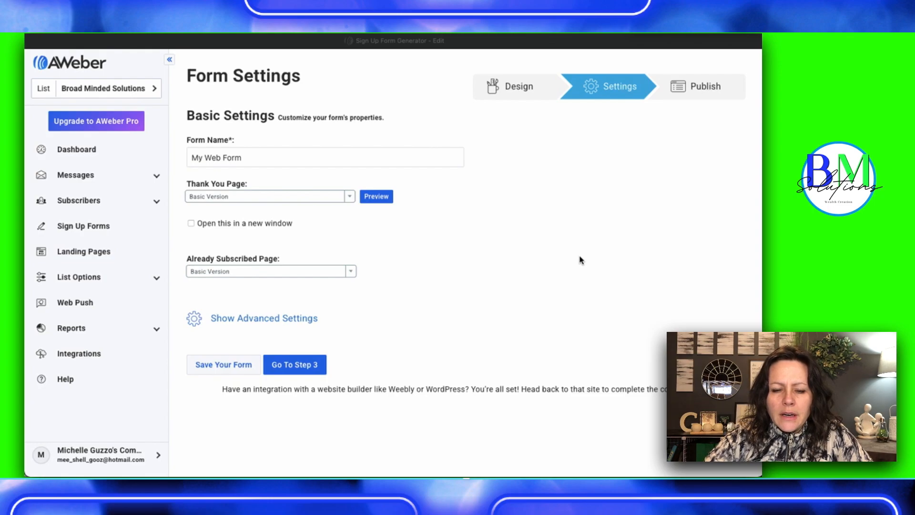
{"action": "left_click", "coordinate": [208, 163]}
{"action": "triple_click", "coordinate": [208, 163]}
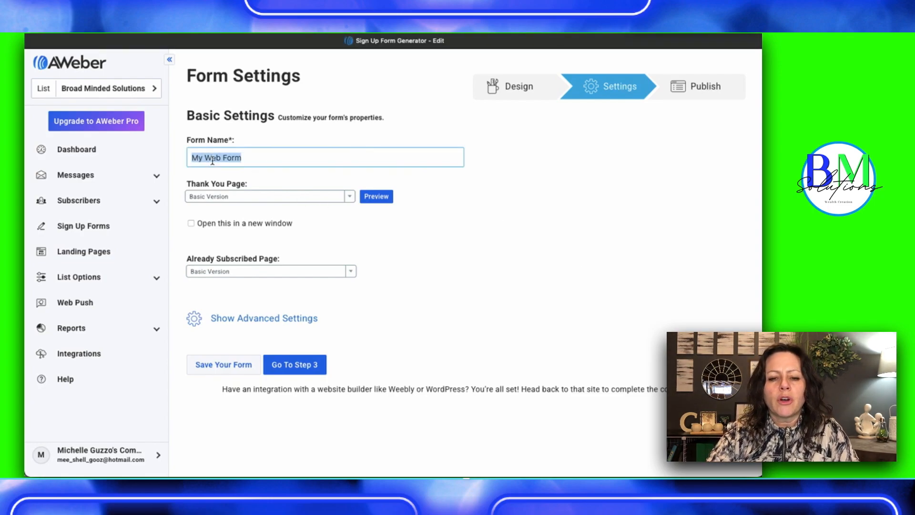
{"action": "type", "text": "Broa"}
{"action": "key", "text": "BackSpace"}
{"action": "key", "text": "BackSpace"}
{"action": "key", "text": "BackSpace"}
{"action": "key", "text": "BackSpace"}
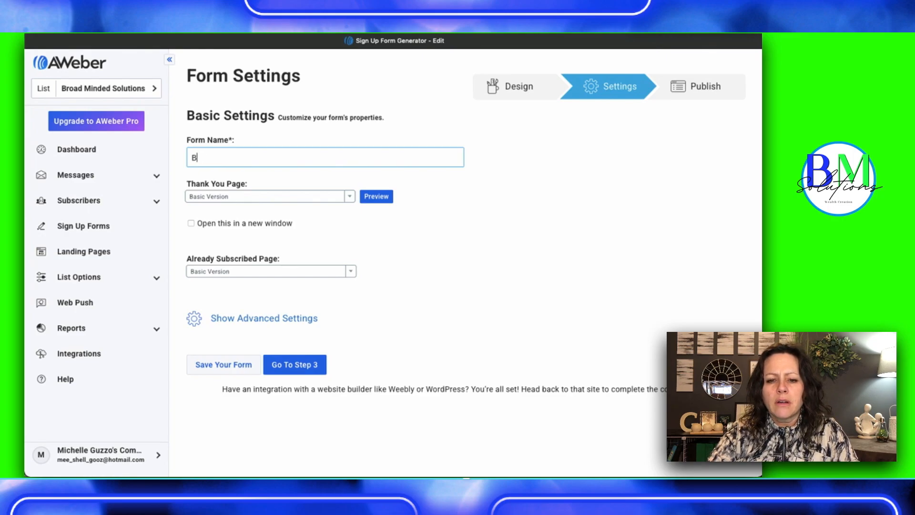
{"action": "type", "text": "Ebook "}
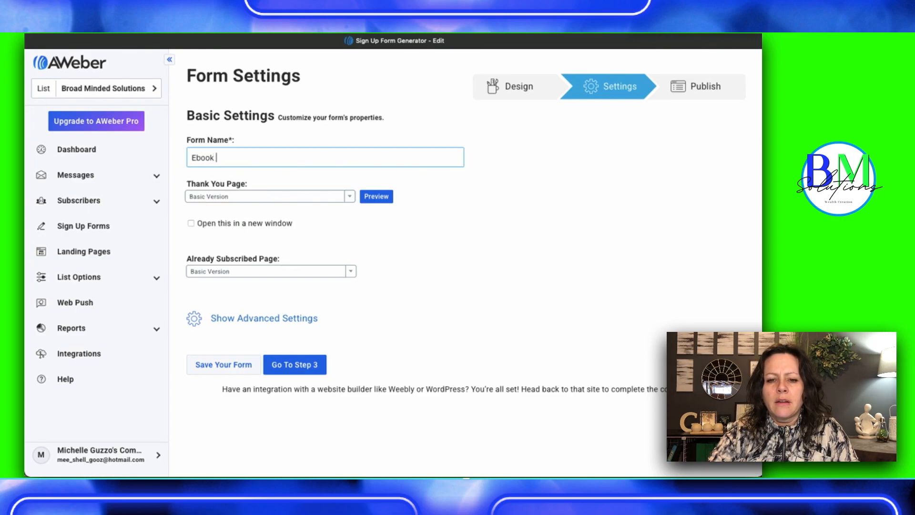
{"action": "type", "text": "Lead Magnet"}
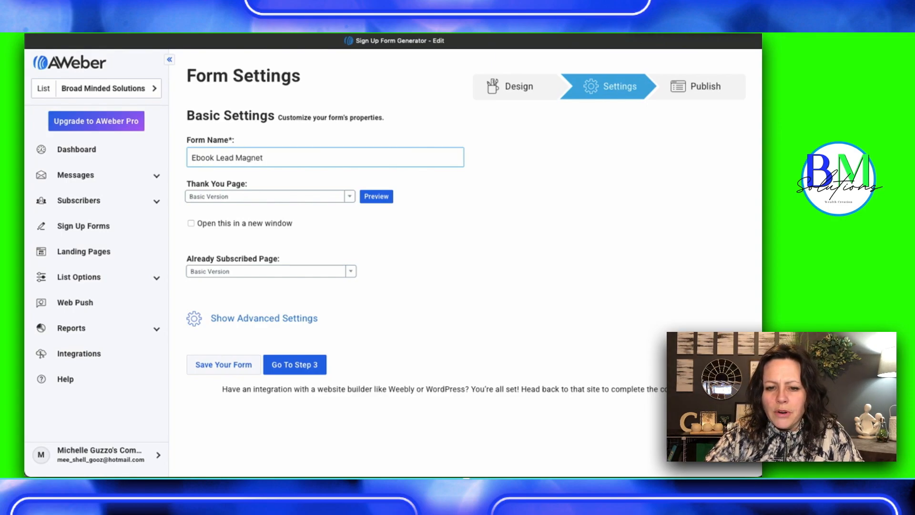
Preview the basic thank you page, return to the form settings and make that page open in a new window
{"action": "left_click", "coordinate": [375, 199]}
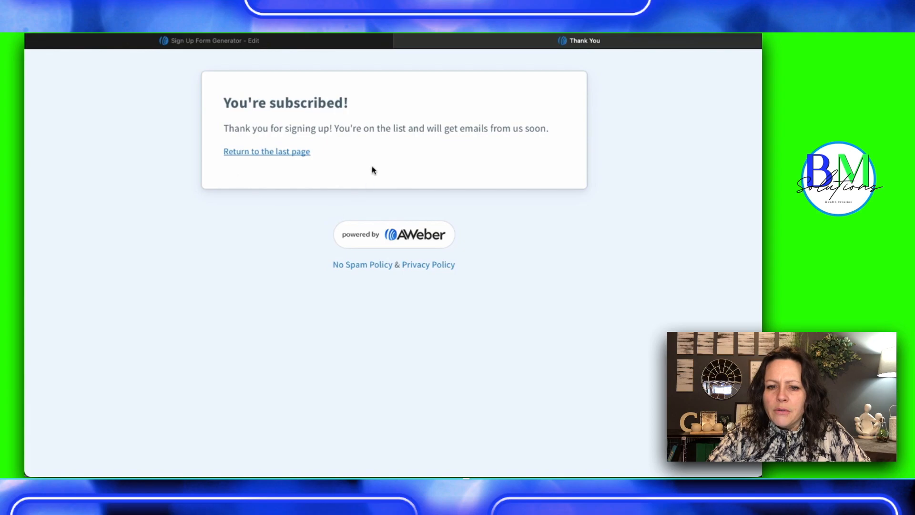
{"action": "left_click", "coordinate": [255, 152]}
{"action": "left_click", "coordinate": [372, 241]}
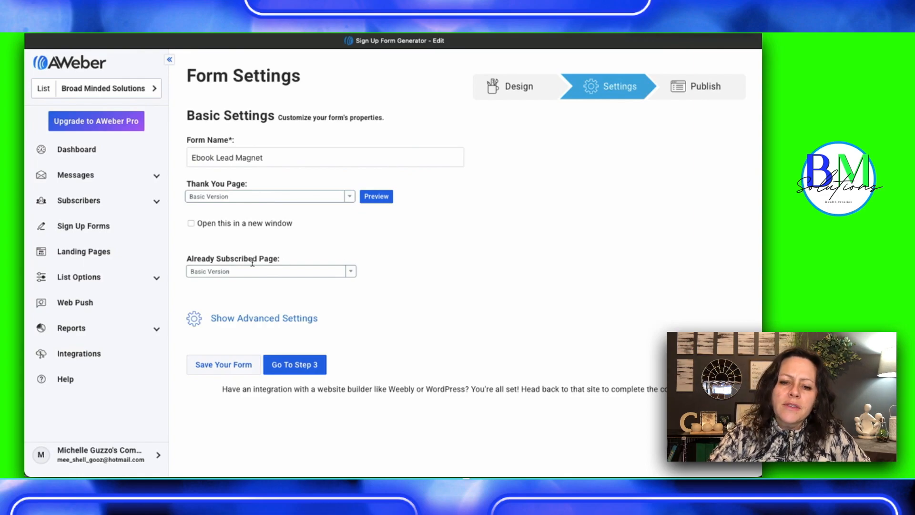
{"action": "left_click", "coordinate": [191, 224]}
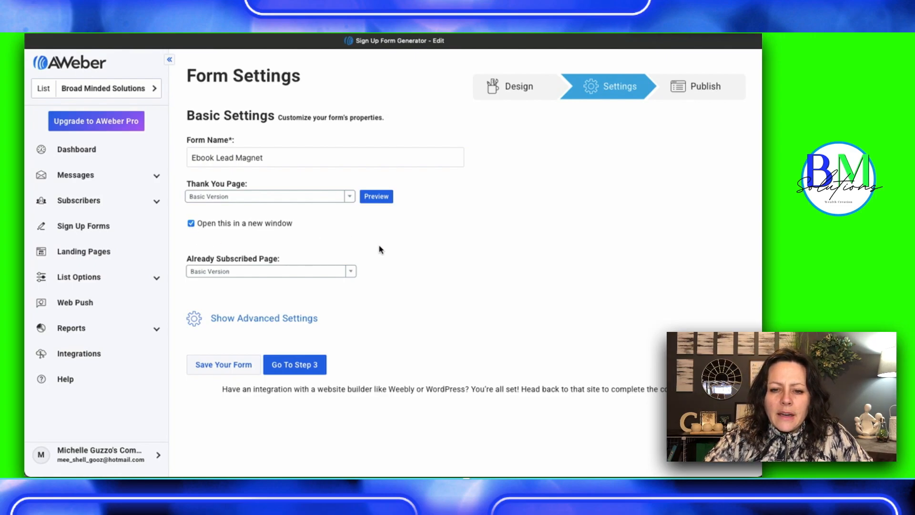
Continue to the publishing stage and save the form so it can be published
{"action": "scroll", "coordinate": [403, 277], "scroll_direction": "down", "scroll_amount": 2}
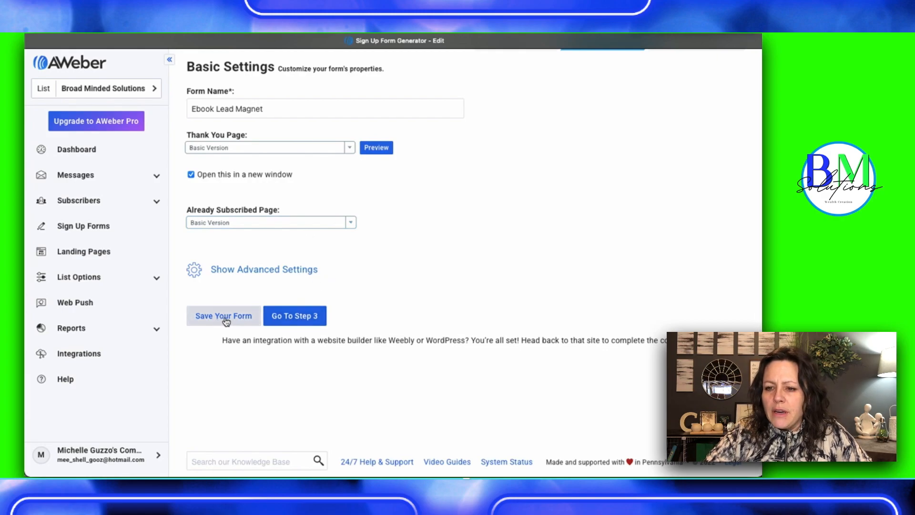
{"action": "left_click", "coordinate": [296, 318]}
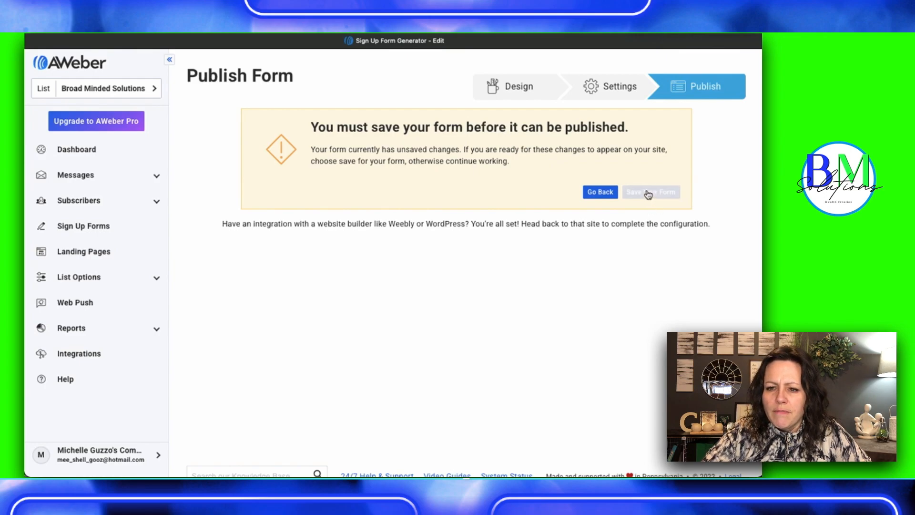
{"action": "left_click", "coordinate": [649, 195]}
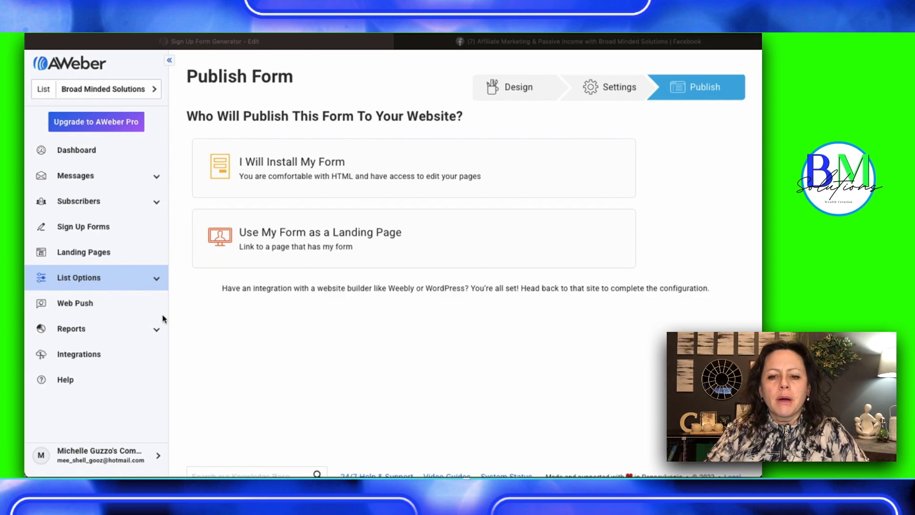
Open the self-install publishing option and review its Javascript snippet
{"action": "left_click", "coordinate": [269, 166]}
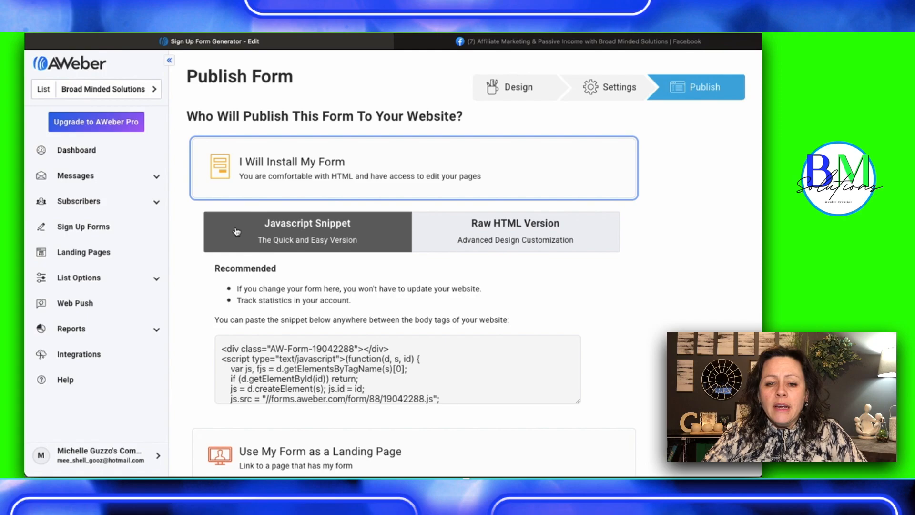
{"action": "scroll", "coordinate": [238, 228], "scroll_direction": "down", "scroll_amount": 5}
{"action": "scroll", "coordinate": [236, 230], "scroll_direction": "down", "scroll_amount": 3}
{"action": "scroll", "coordinate": [236, 224], "scroll_direction": "up", "scroll_amount": 5}
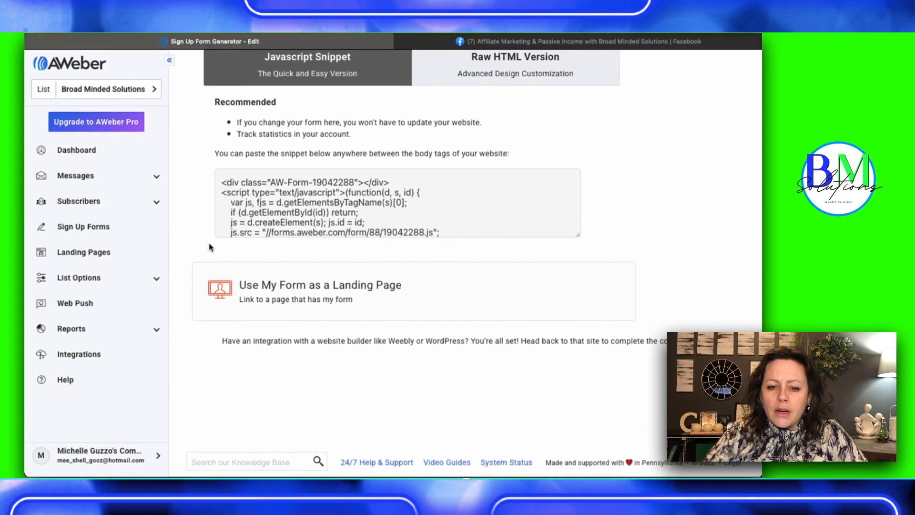
Publish the form as a landing page, copy its link and paste it into a new post in the Affiliate Marketing Facebook group
{"action": "left_click", "coordinate": [273, 289]}
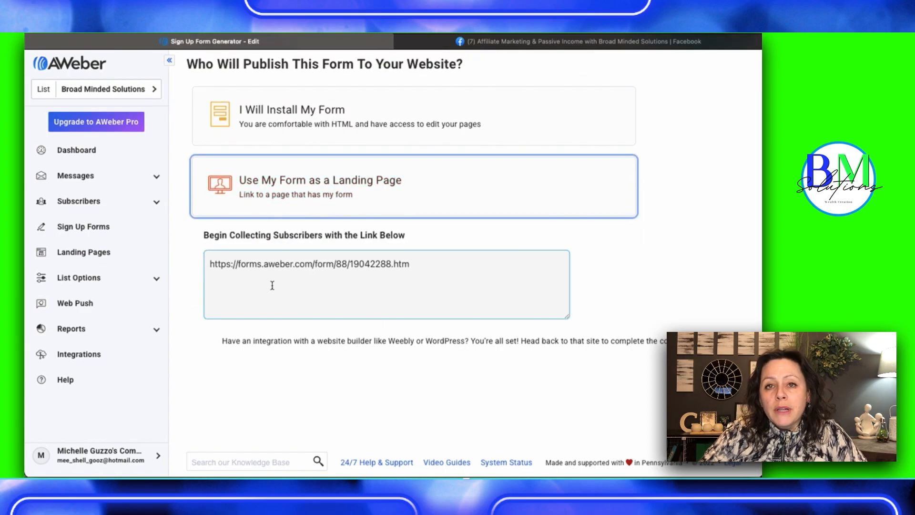
{"action": "left_click", "coordinate": [262, 265]}
{"action": "key", "text": "super+c"}
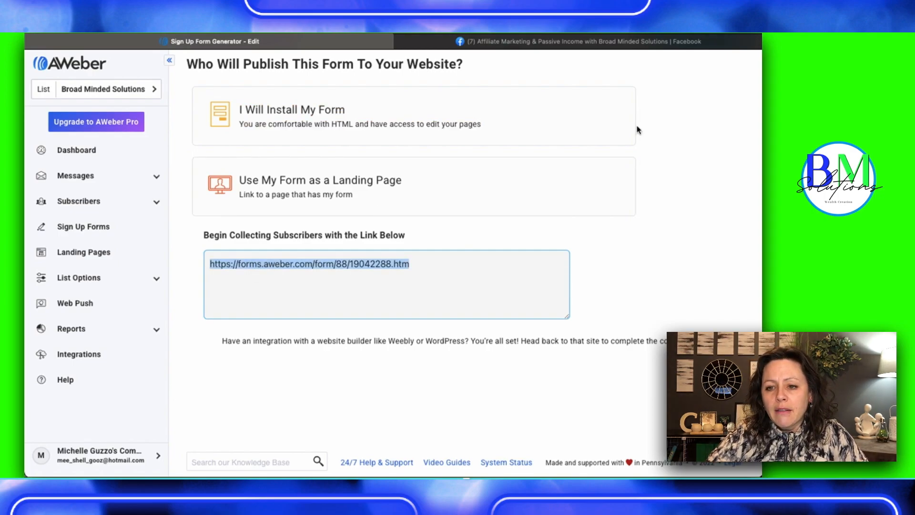
{"action": "left_click", "coordinate": [585, 45]}
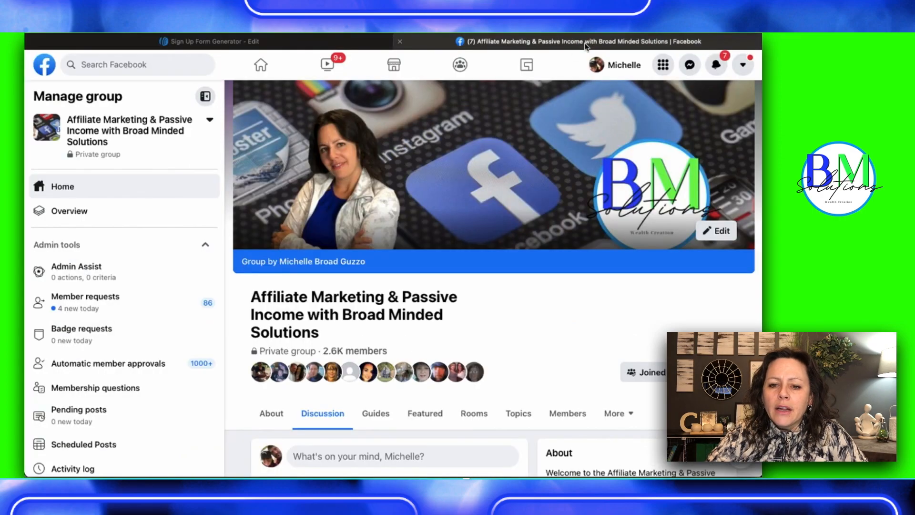
{"action": "scroll", "coordinate": [348, 371], "scroll_direction": "down", "scroll_amount": 3}
{"action": "scroll", "coordinate": [348, 371], "scroll_direction": "down", "scroll_amount": 3}
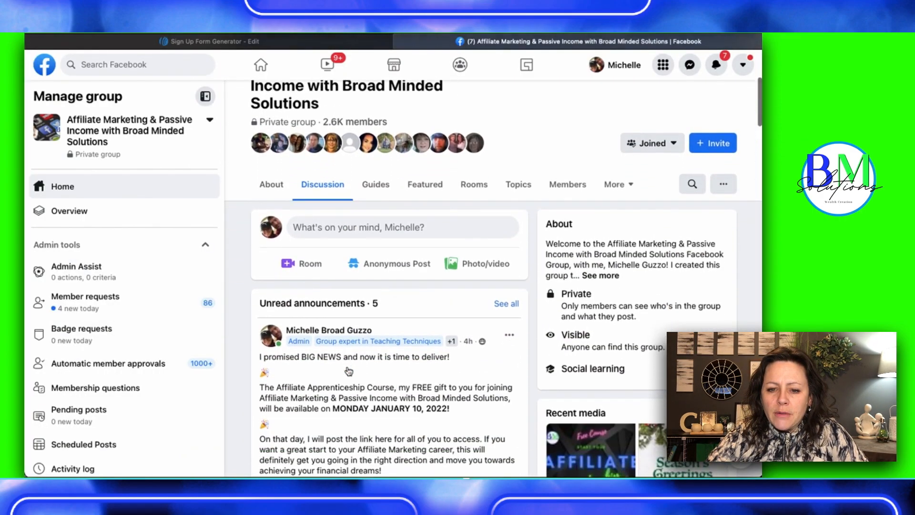
{"action": "left_click", "coordinate": [304, 233]}
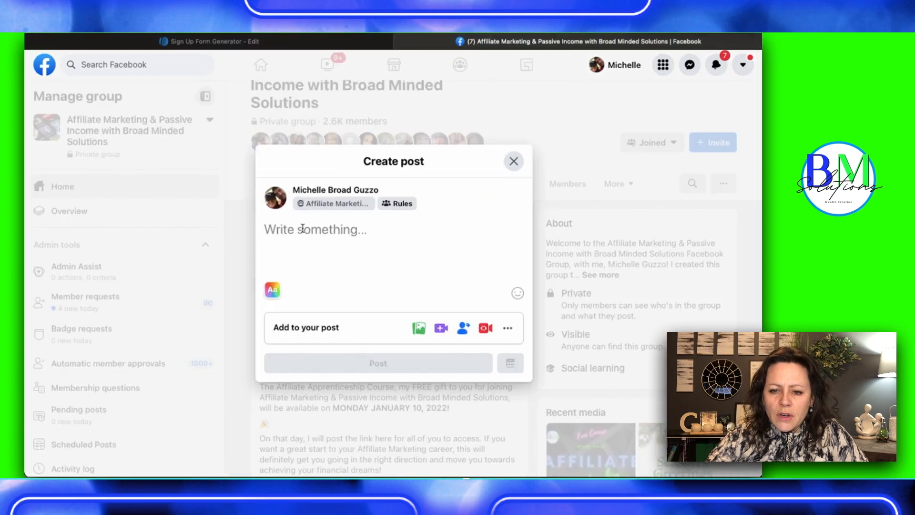
{"action": "left_click", "coordinate": [274, 231]}
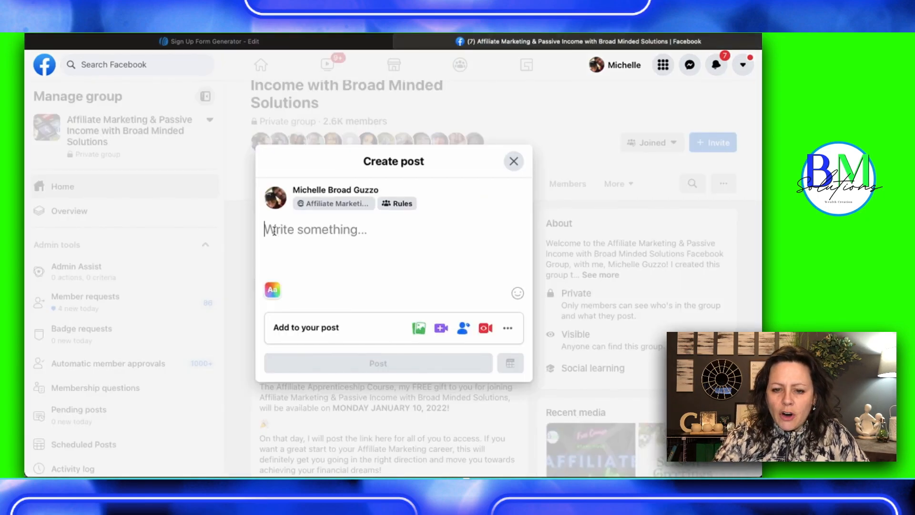
{"action": "key", "text": "super+v"}
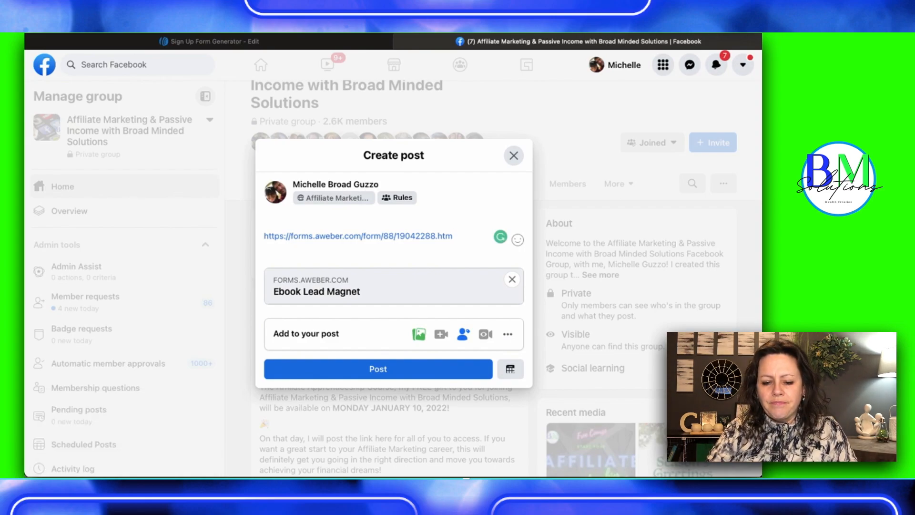
{"action": "type", "text": "Are"}
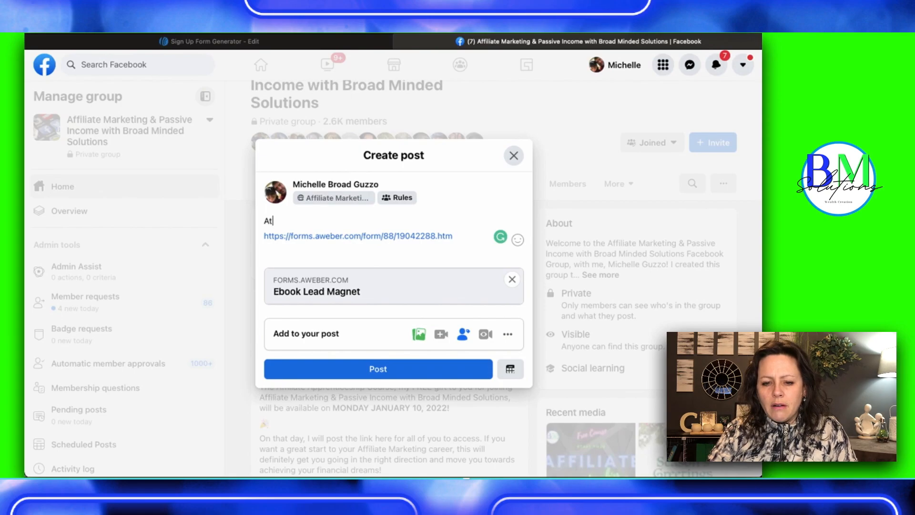
{"action": "key", "text": "BackSpace"}
{"action": "key", "text": "BackSpace"}
{"action": "key", "text": "BackSpace"}
{"action": "type", "text": "re y"}
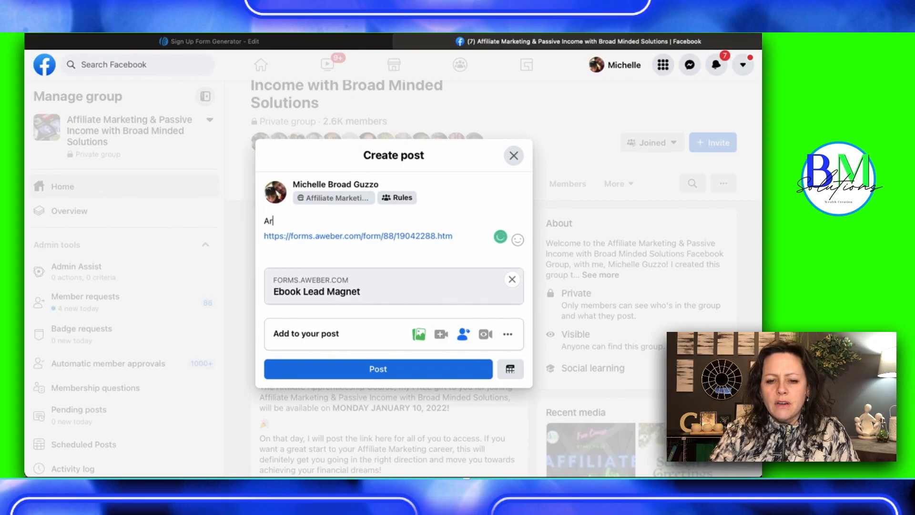
{"action": "key", "text": "BackSpace"}
{"action": "key", "text": "BackSpace"}
{"action": "key", "text": "BackSpace"}
{"action": "key", "text": "BackSpace"}
{"action": "key", "text": "BackSpace"}
Write "Click the link below to access your freee eBook." above the link in the post
{"action": "type", "text": "Click the "}
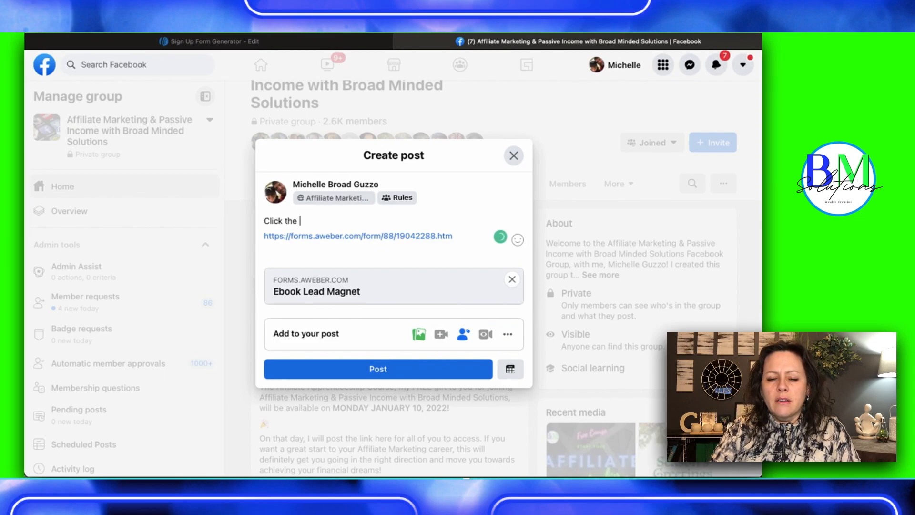
{"action": "type", "text": "link belo"}
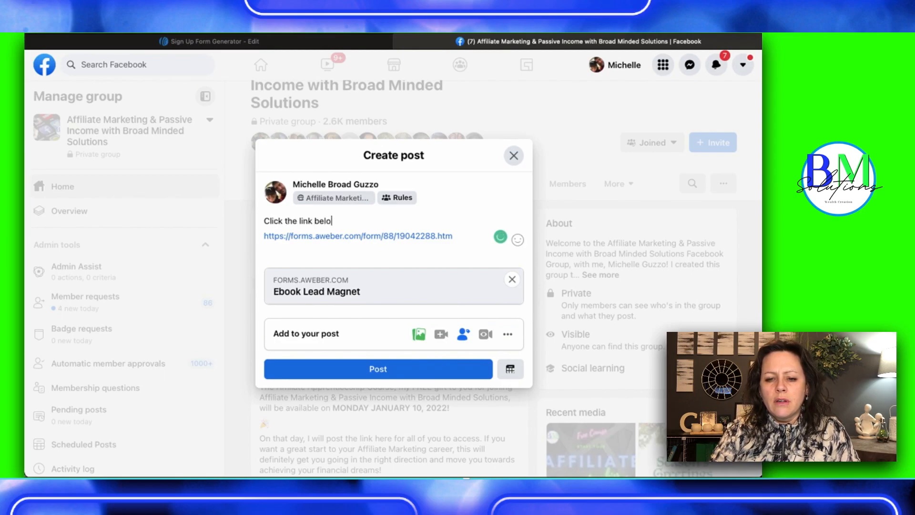
{"action": "type", "text": "w to acces"}
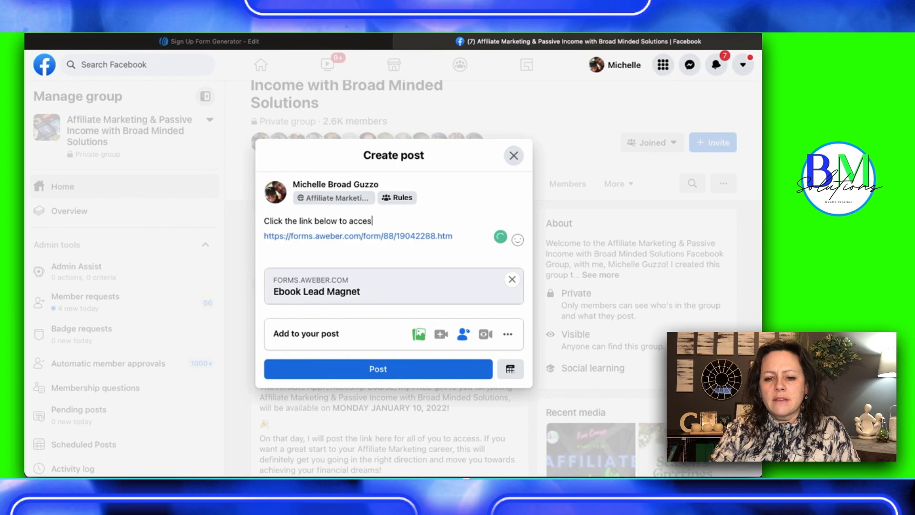
{"action": "type", "text": "s your freee e"}
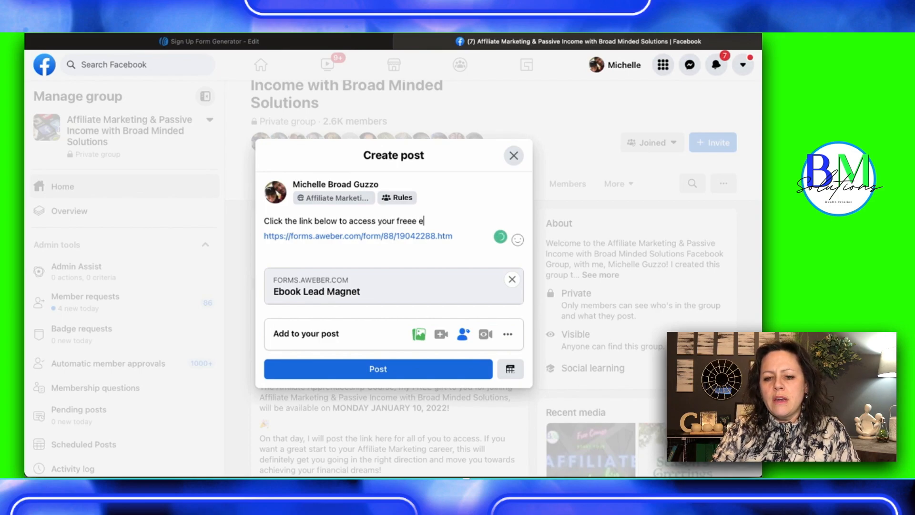
{"action": "type", "text": "Book."}
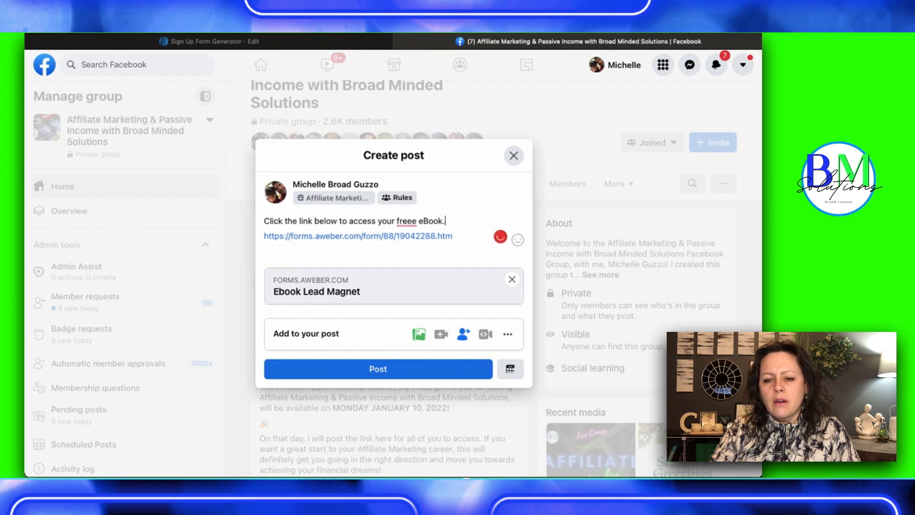
Add the free eBook "7 Steps to Affiliate Marketing Success!" image to the post and check it
{"action": "left_click", "coordinate": [420, 335]}
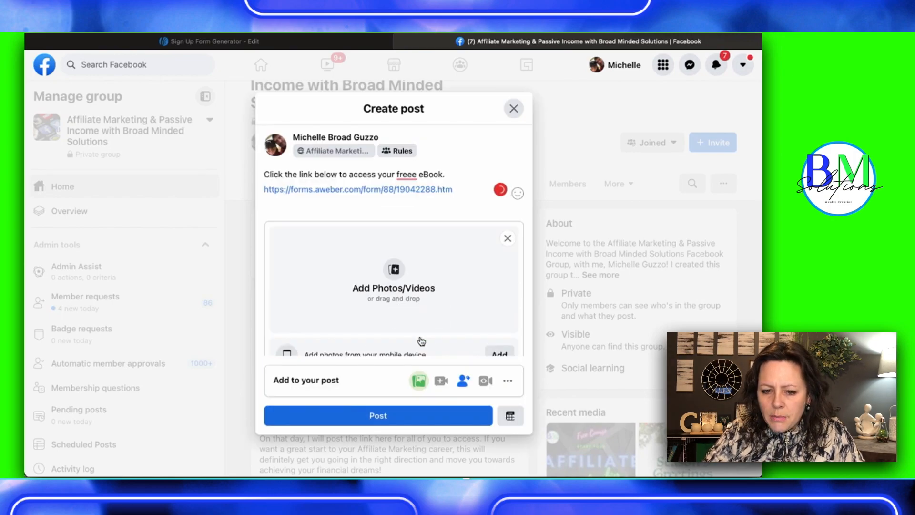
{"action": "left_click_drag", "start_coordinate": [610, 174], "coordinate": [394, 275]}
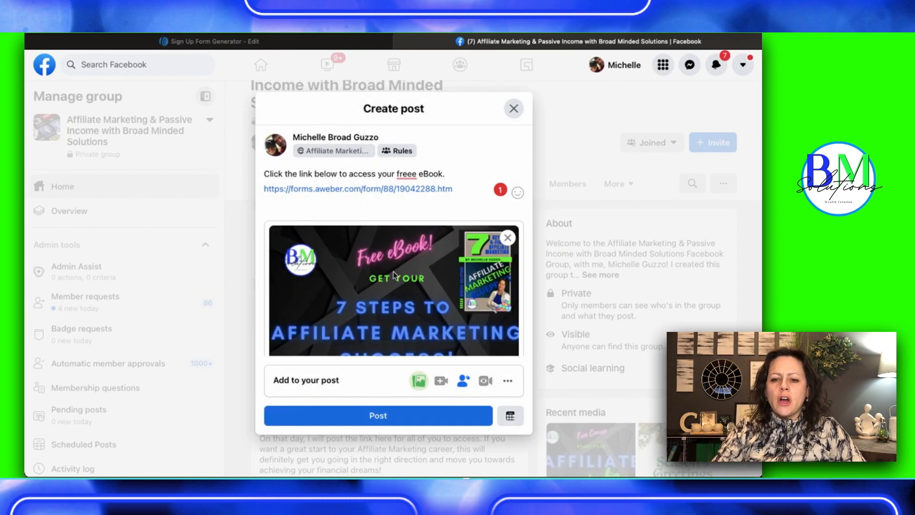
{"action": "scroll", "coordinate": [393, 276], "scroll_direction": "down", "scroll_amount": 5}
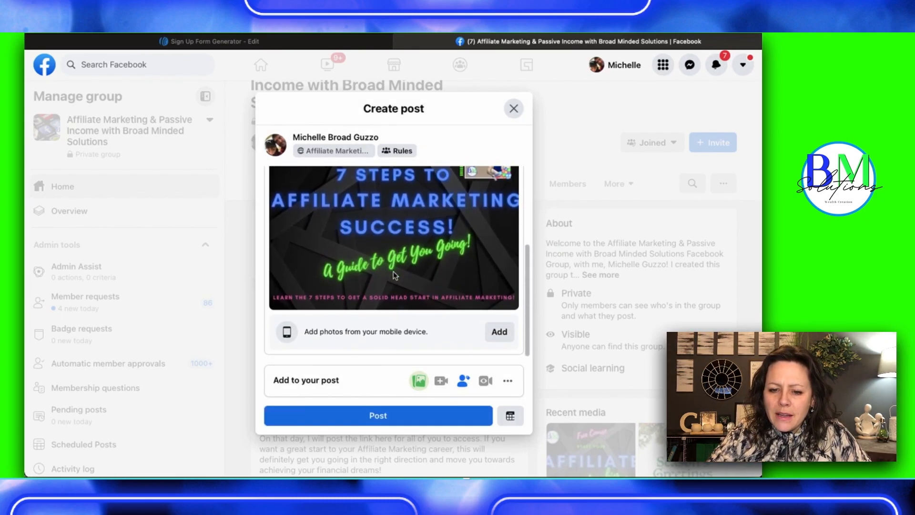
{"action": "scroll", "coordinate": [393, 272], "scroll_direction": "up", "scroll_amount": 5}
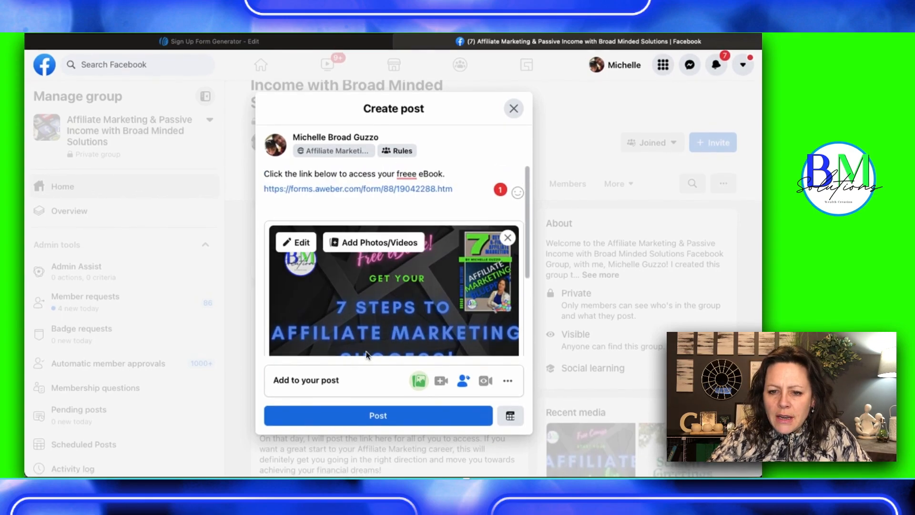
Correct the word "freee" to "free" in the post text and publish the post to the group
{"action": "left_click", "coordinate": [414, 173]}
{"action": "left_click", "coordinate": [405, 194]}
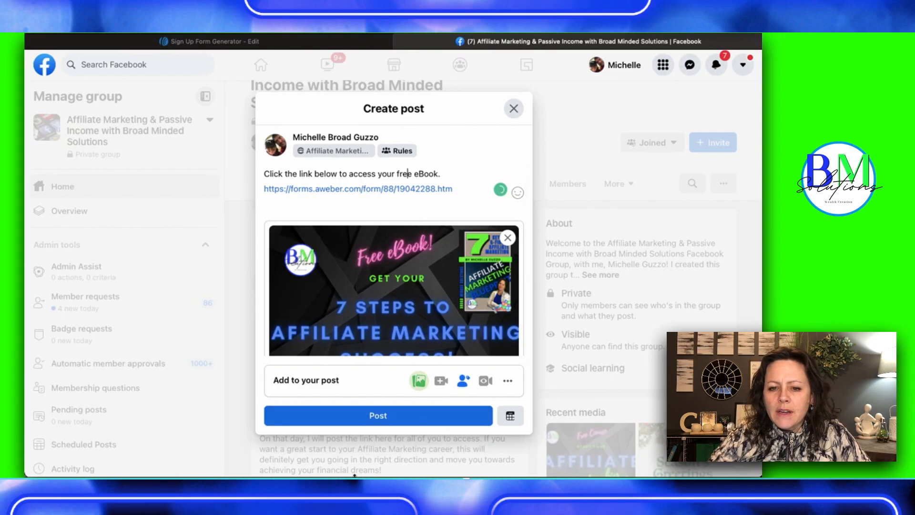
{"action": "left_click", "coordinate": [343, 422]}
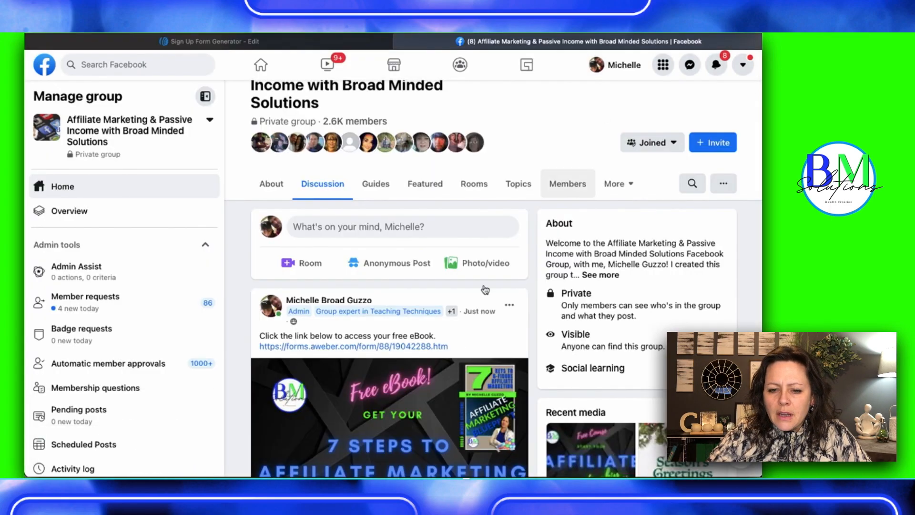
Review the published post and open its link to check the live sign up form
{"action": "scroll", "coordinate": [427, 428], "scroll_direction": "down", "scroll_amount": 5}
{"action": "scroll", "coordinate": [355, 255], "scroll_direction": "up", "scroll_amount": 3}
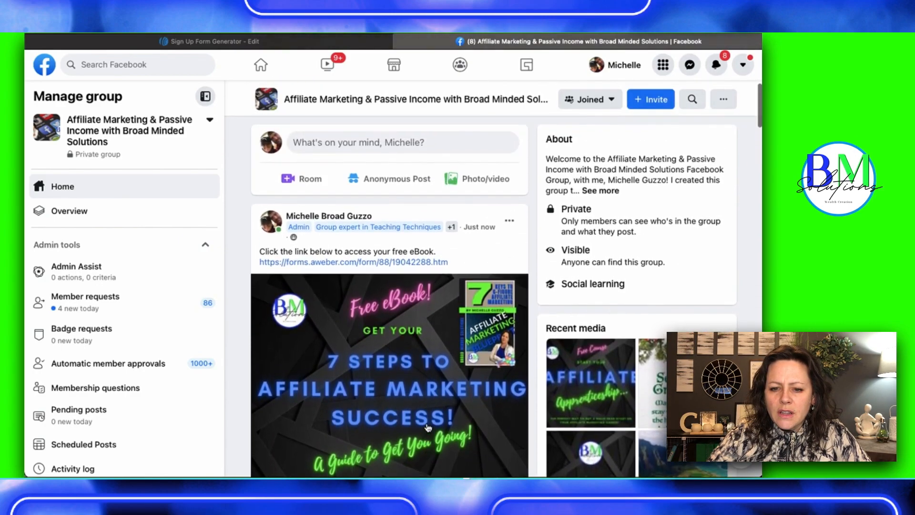
{"action": "left_click", "coordinate": [355, 266]}
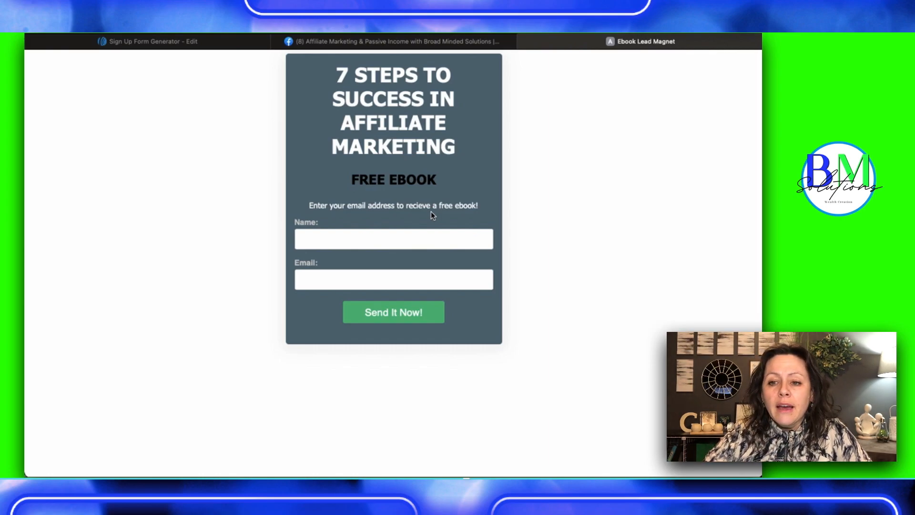
{"action": "left_click", "coordinate": [523, 41]}
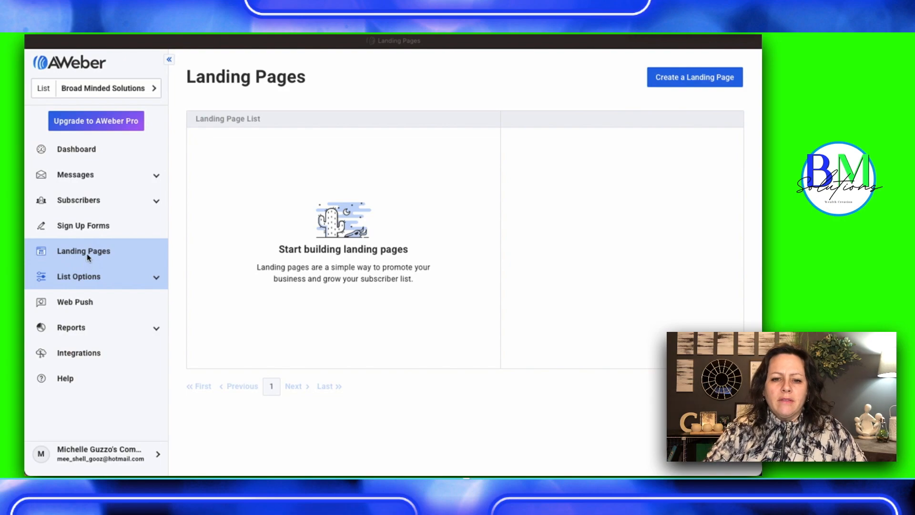
Start a new landing page in AWeber and browse the full range of templates
{"action": "left_click", "coordinate": [690, 79]}
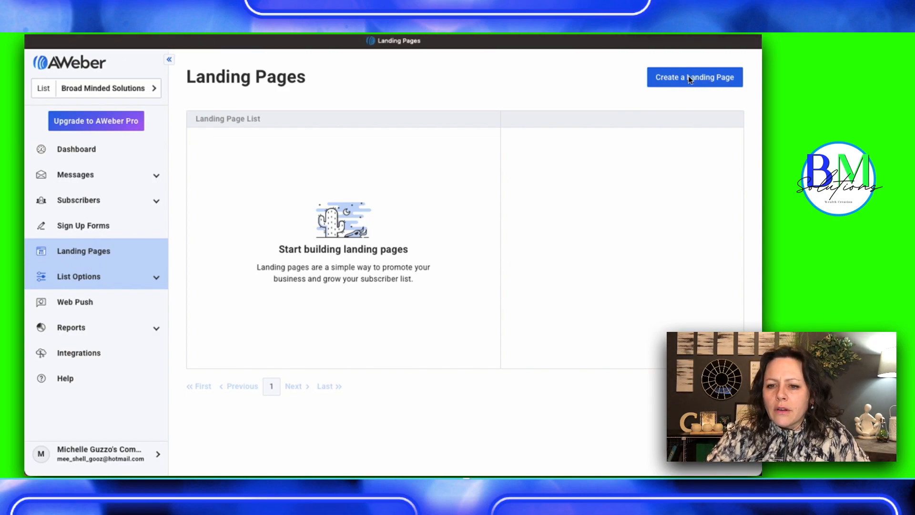
{"action": "left_click", "coordinate": [689, 79]}
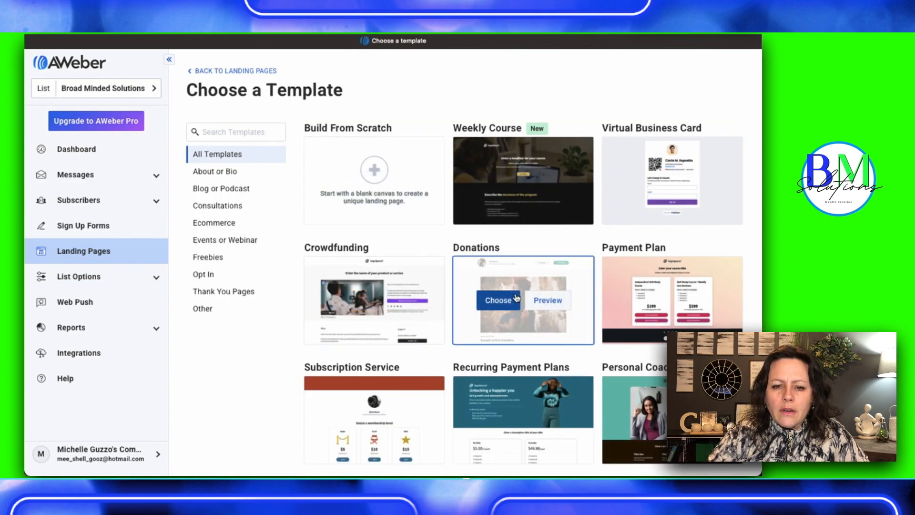
{"action": "scroll", "coordinate": [520, 286], "scroll_direction": "down", "scroll_amount": 3}
{"action": "scroll", "coordinate": [516, 298], "scroll_direction": "up", "scroll_amount": 2}
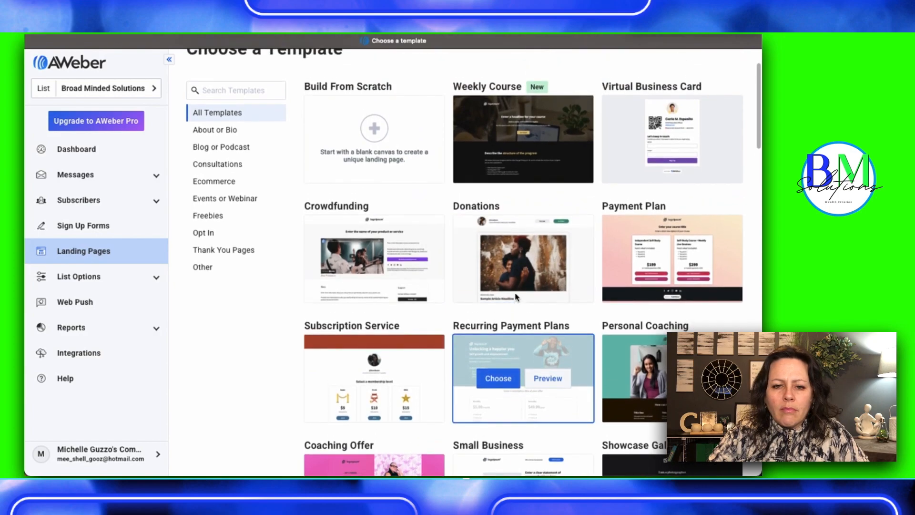
{"action": "scroll", "coordinate": [516, 297], "scroll_direction": "down", "scroll_amount": 6}
{"action": "scroll", "coordinate": [515, 297], "scroll_direction": "down", "scroll_amount": 5}
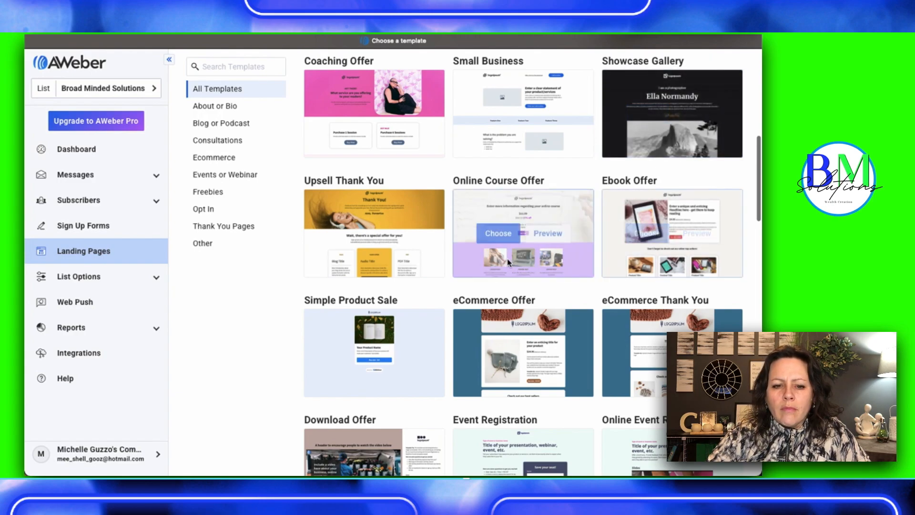
{"action": "scroll", "coordinate": [476, 334], "scroll_direction": "down", "scroll_amount": 5}
{"action": "scroll", "coordinate": [455, 325], "scroll_direction": "down", "scroll_amount": 10}
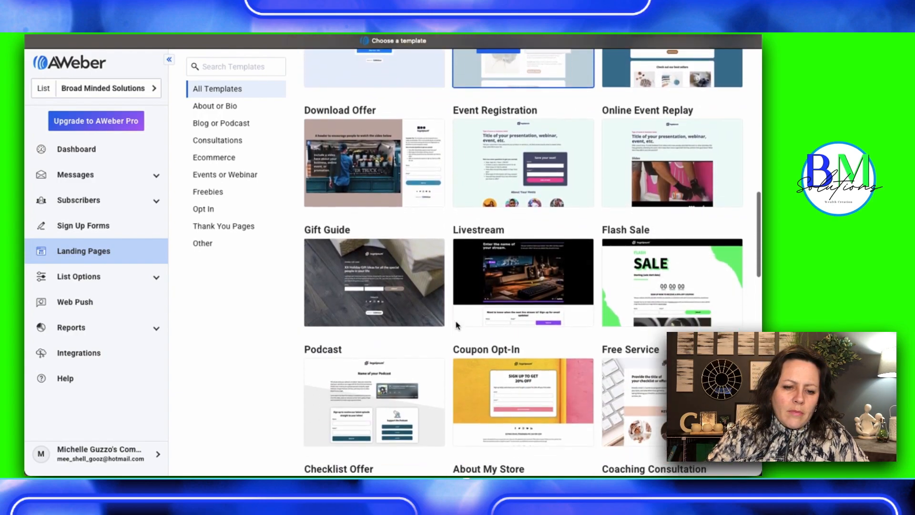
{"action": "scroll", "coordinate": [456, 325], "scroll_direction": "down", "scroll_amount": 5}
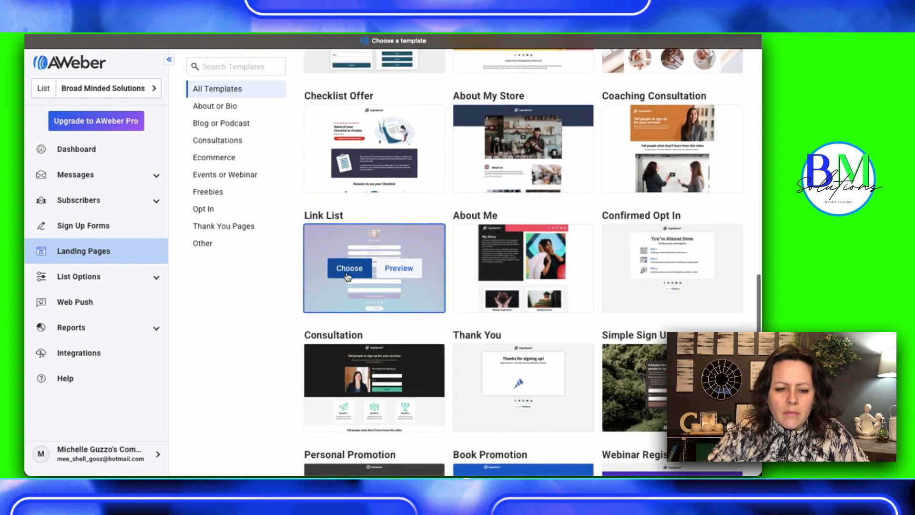
Preview the Link List landing page template and look through its link buttons and newsletter form
{"action": "left_click", "coordinate": [404, 270]}
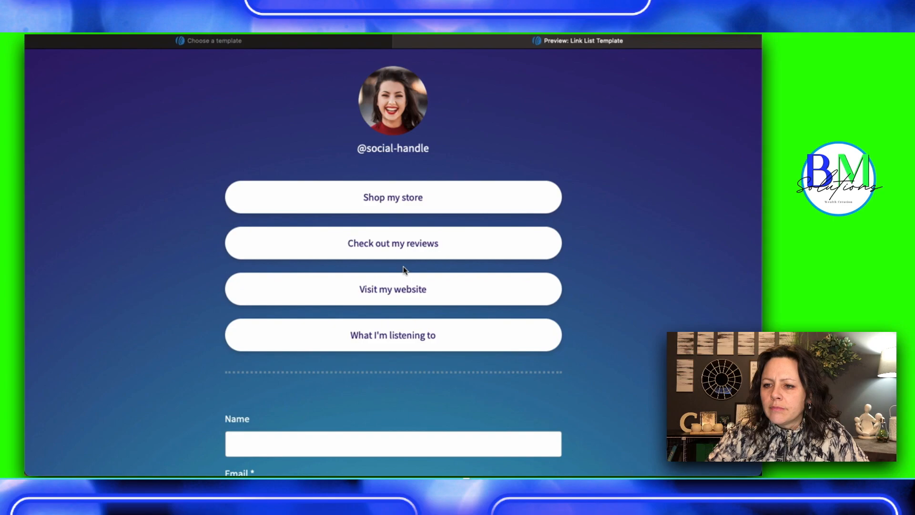
{"action": "scroll", "coordinate": [671, 247], "scroll_direction": "down", "scroll_amount": 3}
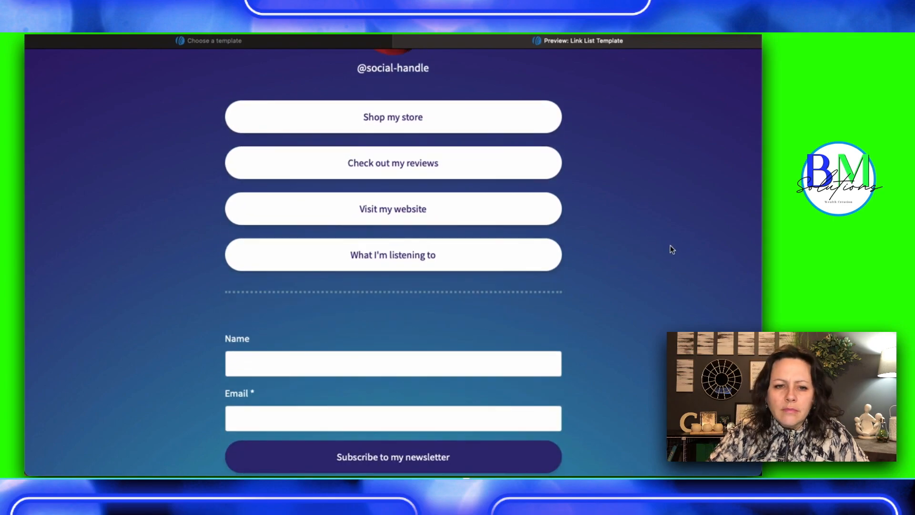
{"action": "scroll", "coordinate": [670, 249], "scroll_direction": "down", "scroll_amount": 3}
{"action": "scroll", "coordinate": [670, 248], "scroll_direction": "up", "scroll_amount": 3}
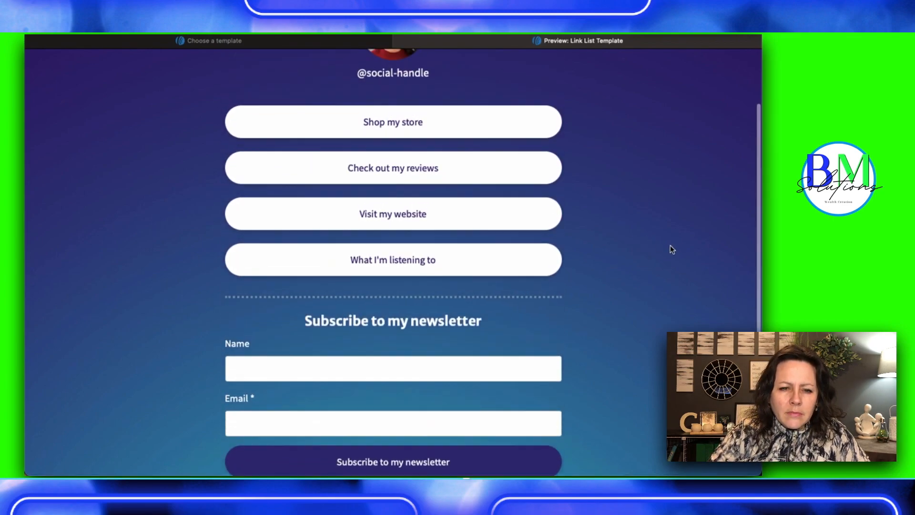
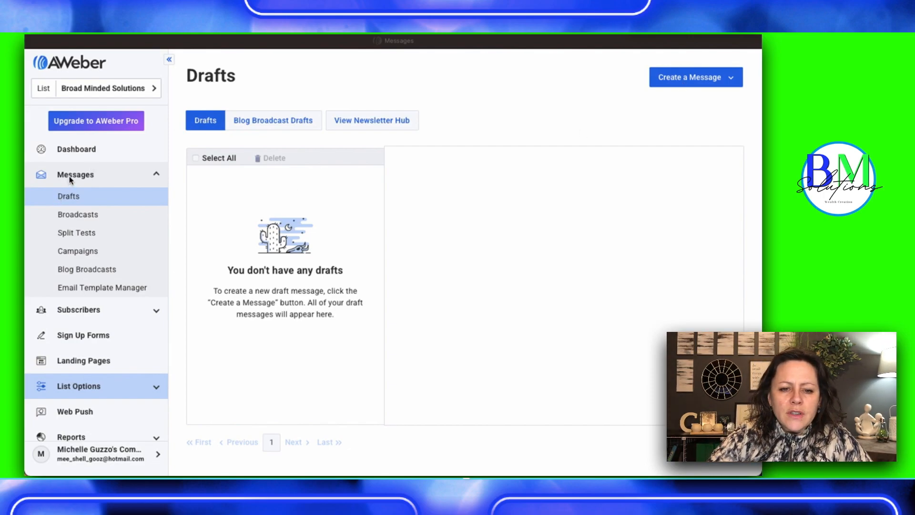
Create a new message with the Drag & Drop Email Builder
{"action": "left_click", "coordinate": [677, 78]}
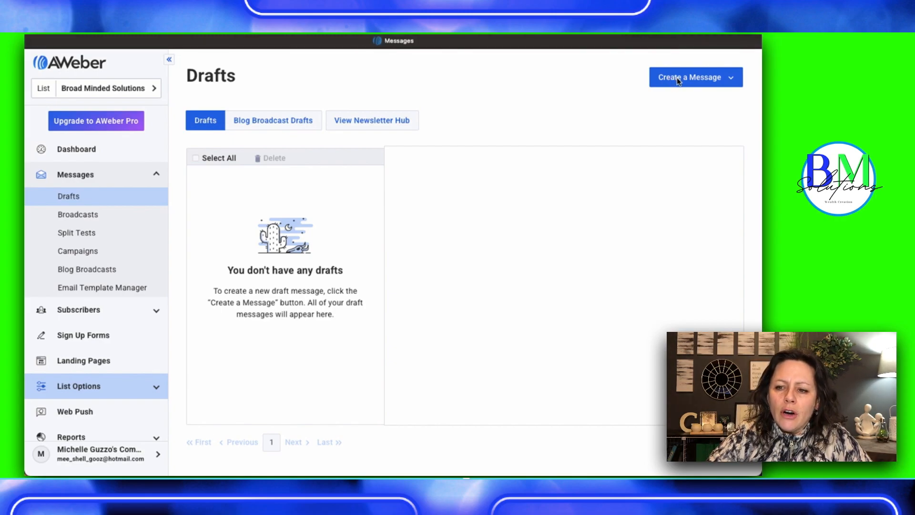
{"action": "left_click", "coordinate": [677, 77]}
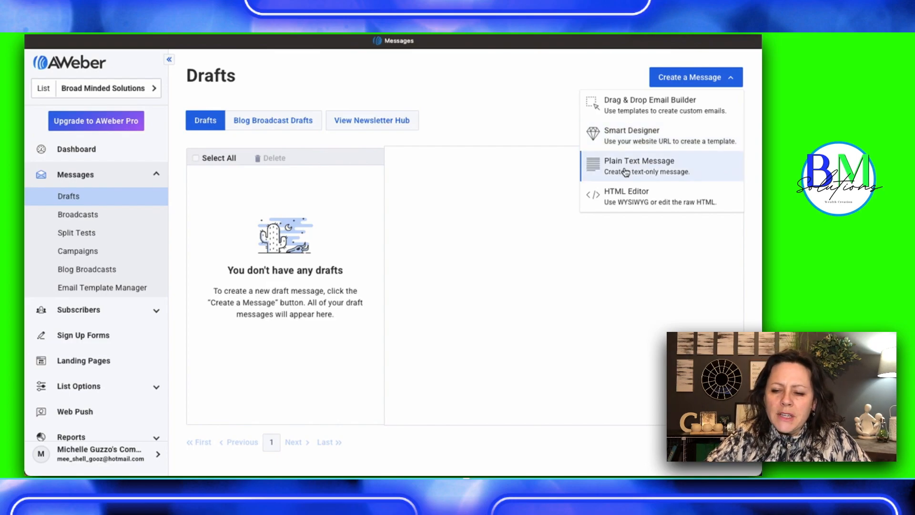
{"action": "left_click", "coordinate": [626, 104]}
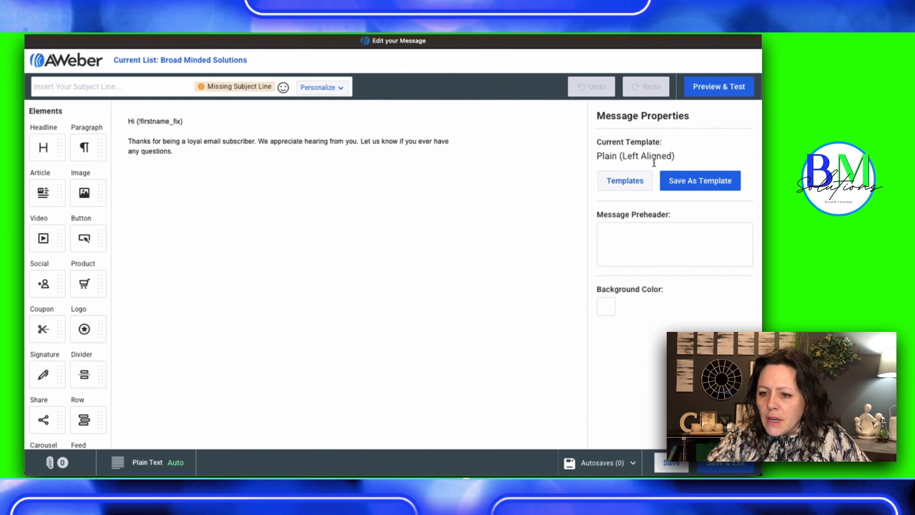
Browse the email template gallery and choose the Default template while keeping the message content
{"action": "left_click", "coordinate": [625, 181]}
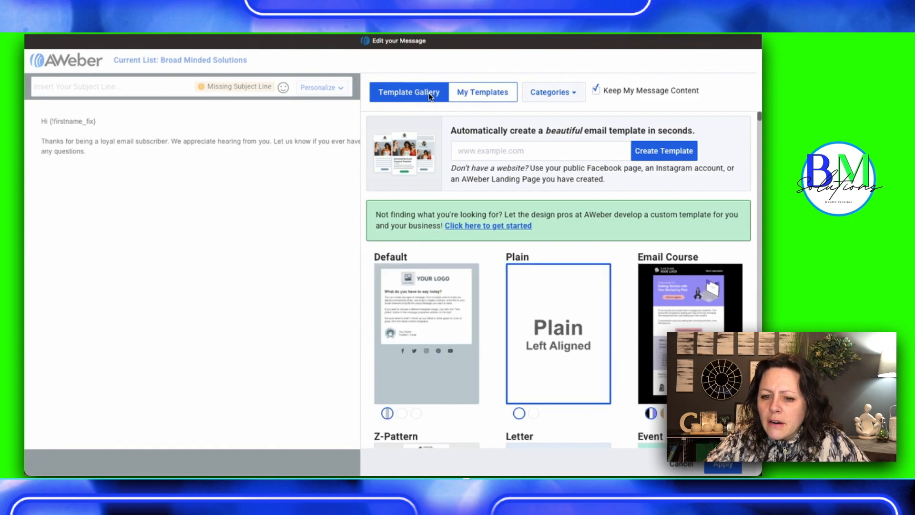
{"action": "scroll", "coordinate": [480, 300], "scroll_direction": "down", "scroll_amount": 5}
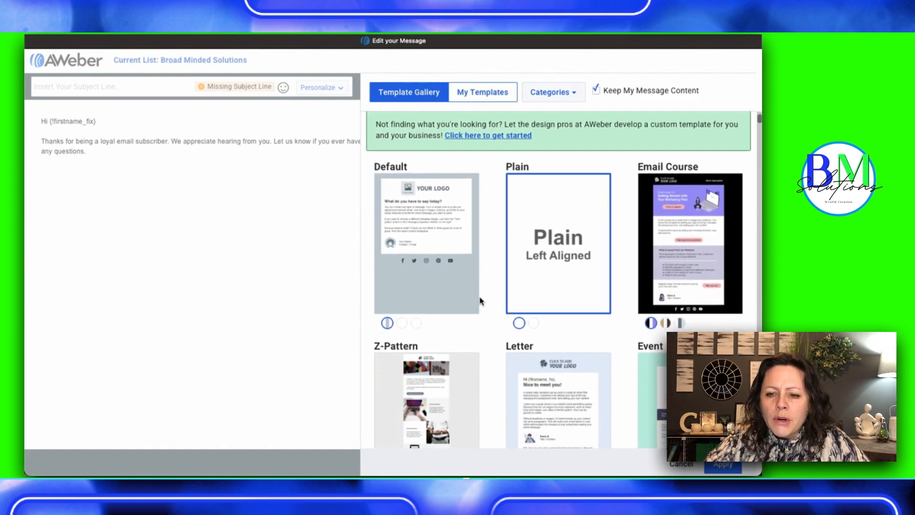
{"action": "scroll", "coordinate": [480, 300], "scroll_direction": "up", "scroll_amount": 2}
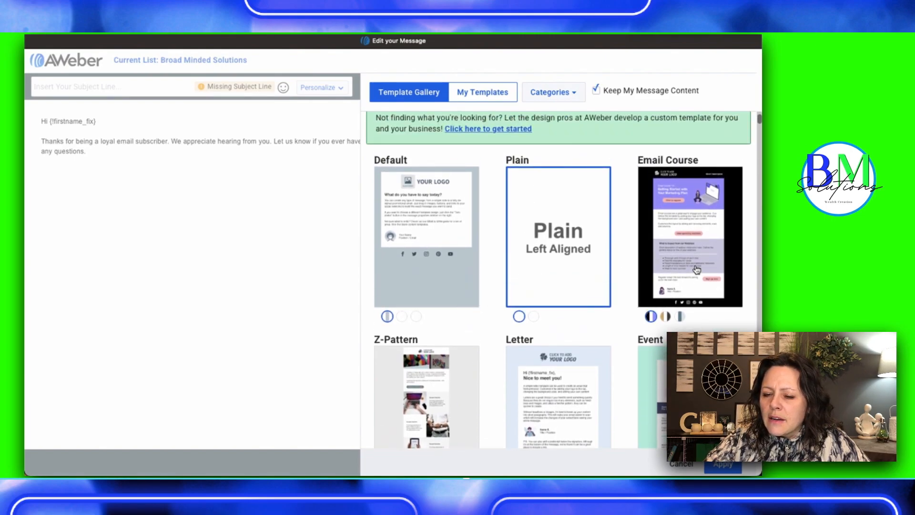
{"action": "scroll", "coordinate": [696, 267], "scroll_direction": "down", "scroll_amount": 5}
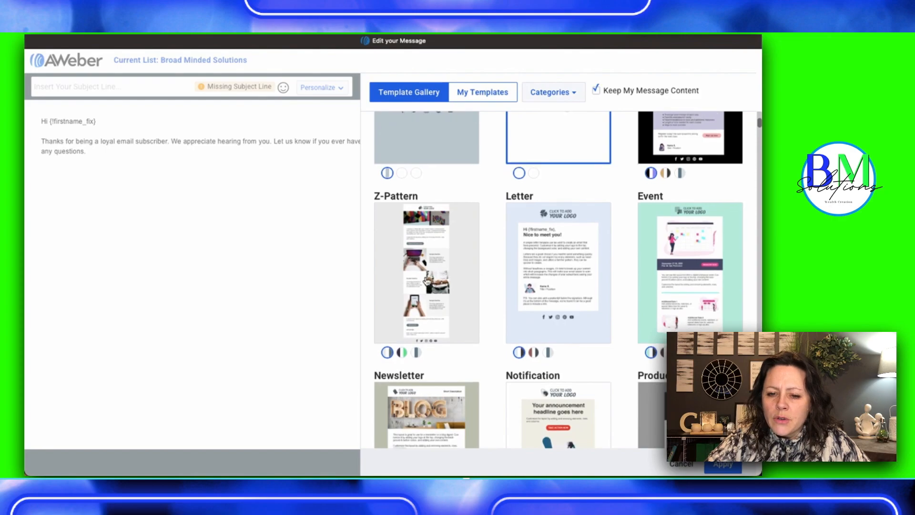
{"action": "scroll", "coordinate": [419, 326], "scroll_direction": "down", "scroll_amount": 3}
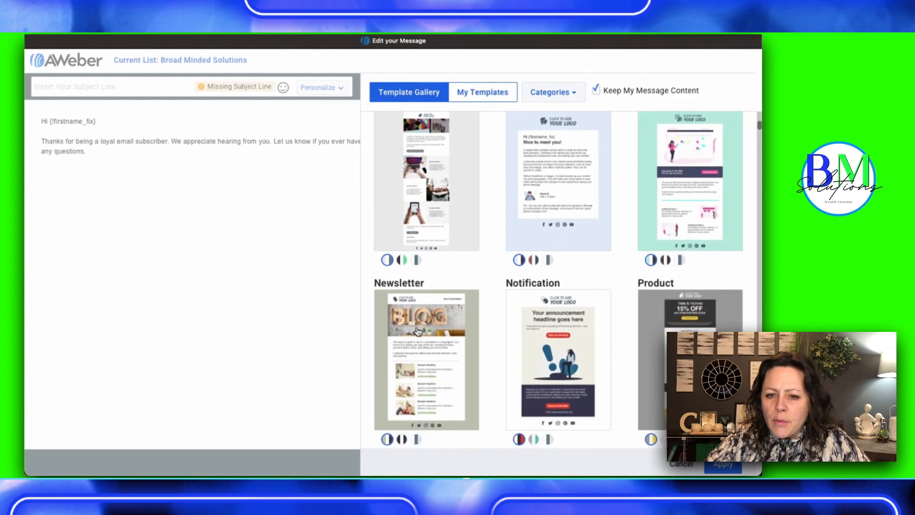
{"action": "scroll", "coordinate": [418, 330], "scroll_direction": "down", "scroll_amount": 6}
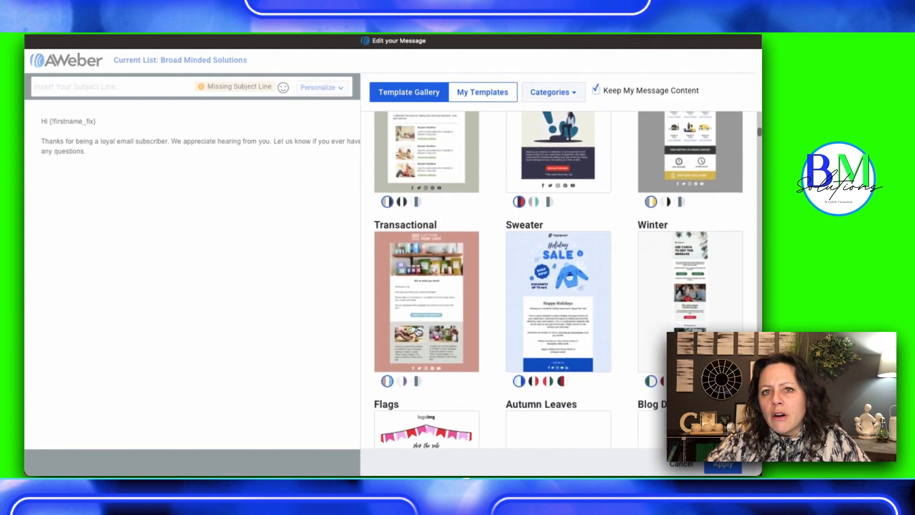
{"action": "scroll", "coordinate": [418, 331], "scroll_direction": "down", "scroll_amount": 5}
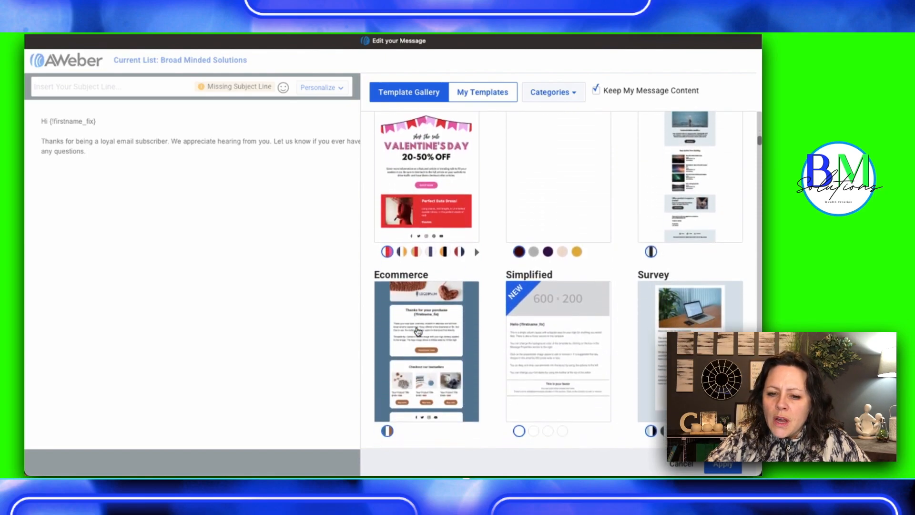
{"action": "scroll", "coordinate": [418, 331], "scroll_direction": "down", "scroll_amount": 2}
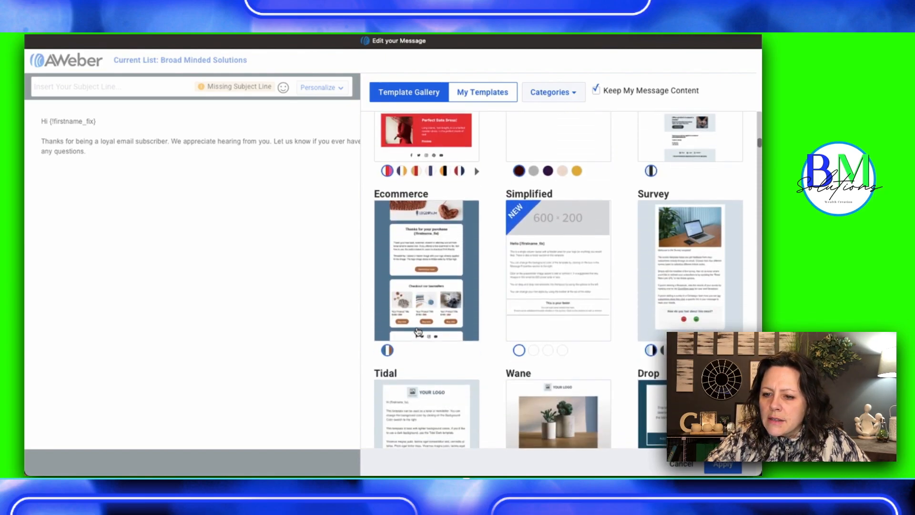
{"action": "scroll", "coordinate": [614, 362], "scroll_direction": "up", "scroll_amount": 3}
{"action": "scroll", "coordinate": [614, 362], "scroll_direction": "up", "scroll_amount": 15}
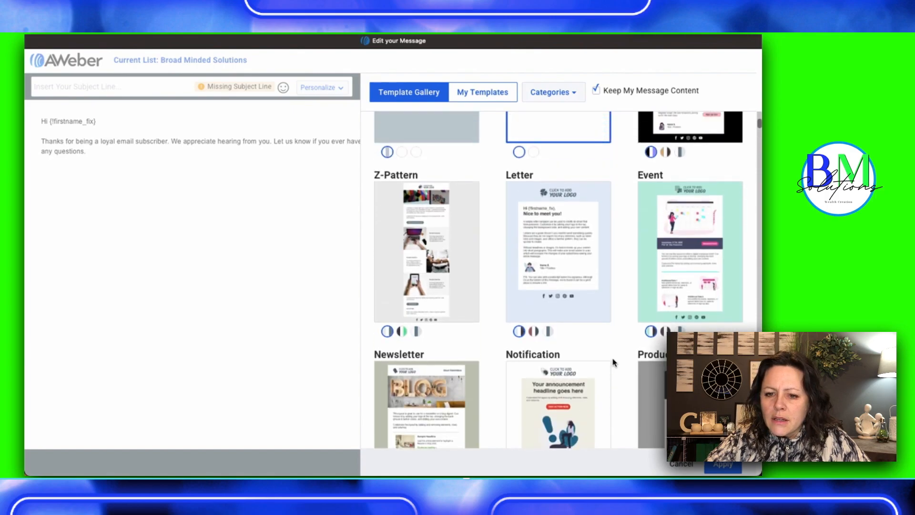
{"action": "left_click", "coordinate": [422, 357]}
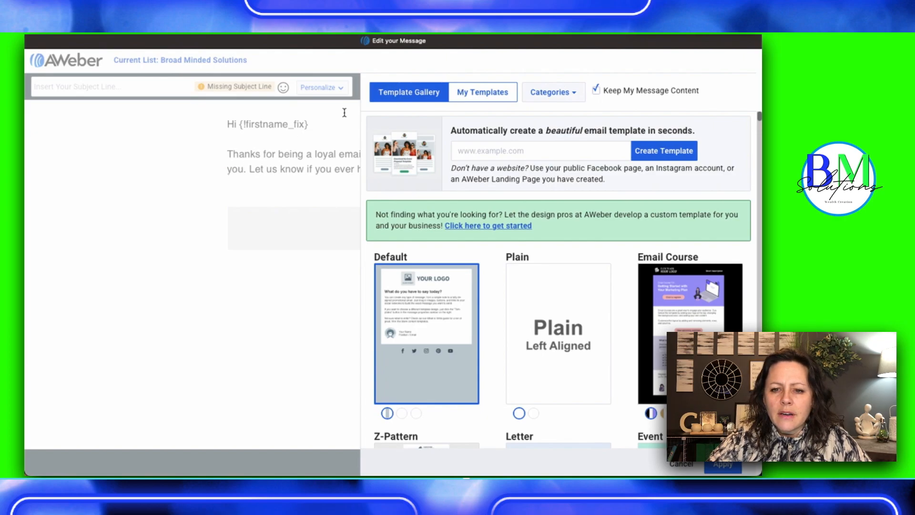
Add an image element beneath the message's thank-you text and an empty paragraph below the image
{"action": "left_click", "coordinate": [271, 188]}
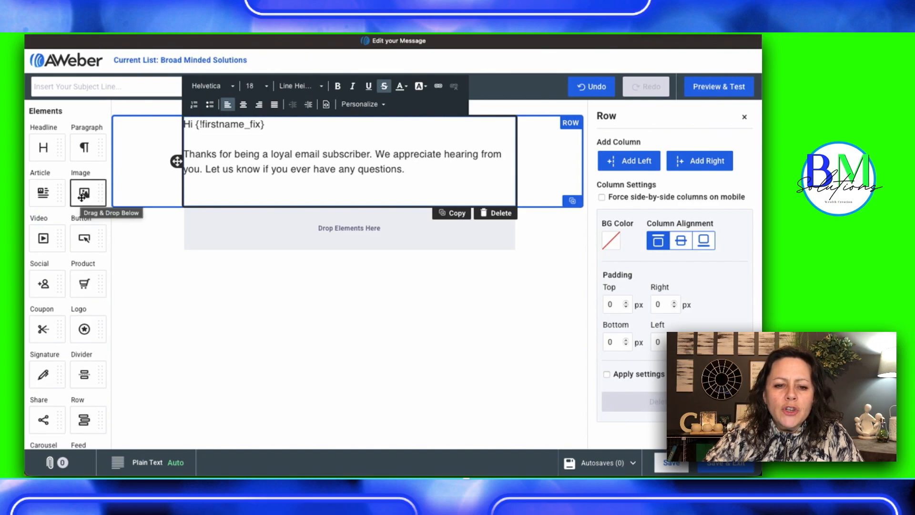
{"action": "left_click_drag", "start_coordinate": [83, 195], "coordinate": [291, 196]}
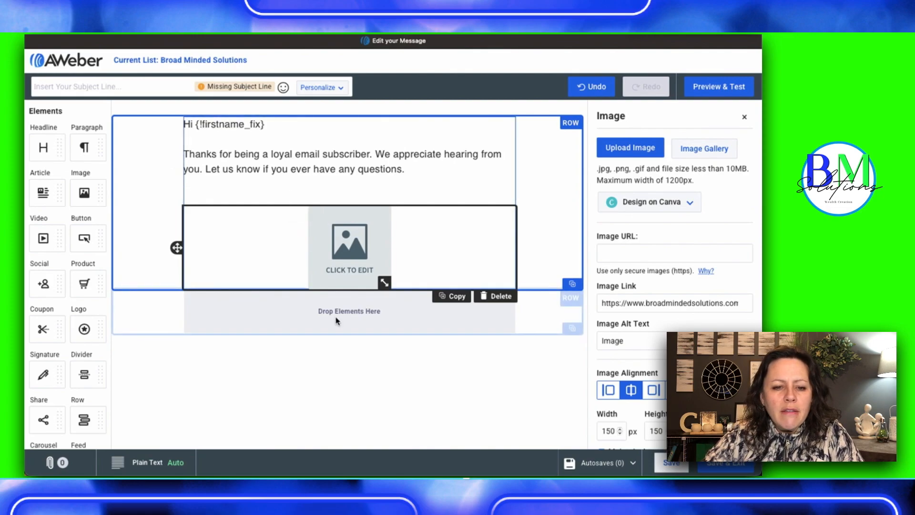
{"action": "left_click_drag", "start_coordinate": [85, 147], "coordinate": [324, 289]}
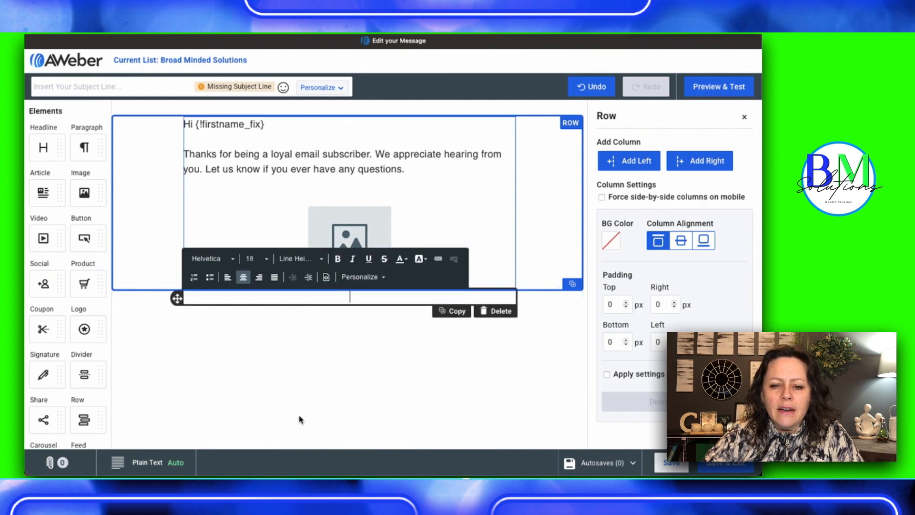
{"action": "left_click", "coordinate": [554, 219]}
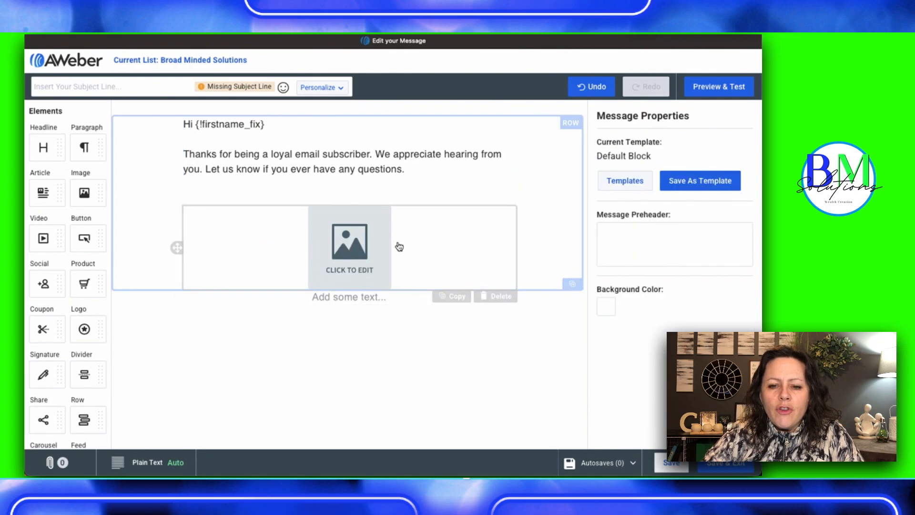
Upload Digital Affiliate Marketing eBook.png from Downloads into the image placeholder
{"action": "left_click", "coordinate": [350, 249]}
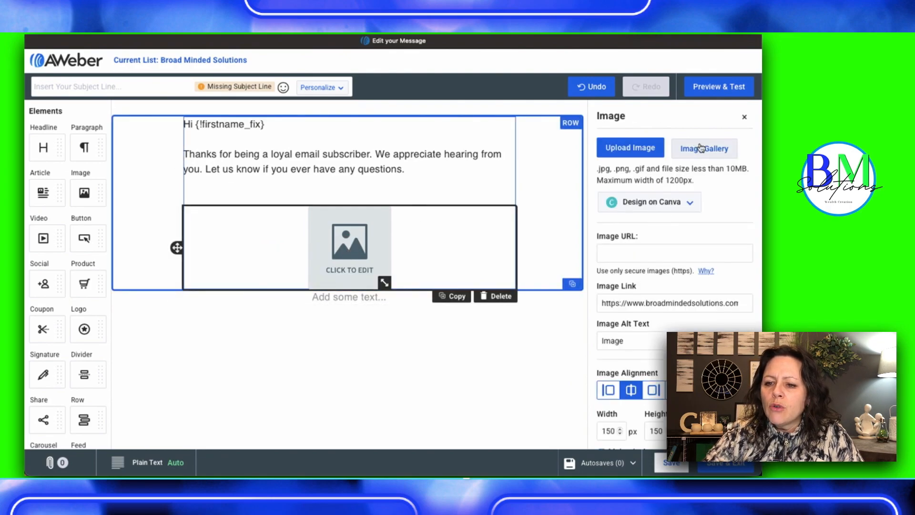
{"action": "left_click", "coordinate": [640, 150]}
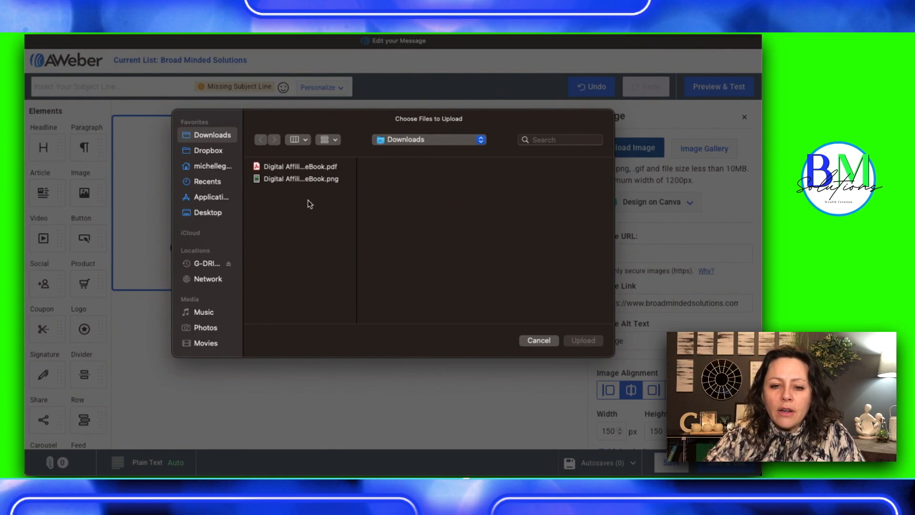
{"action": "left_click", "coordinate": [285, 179]}
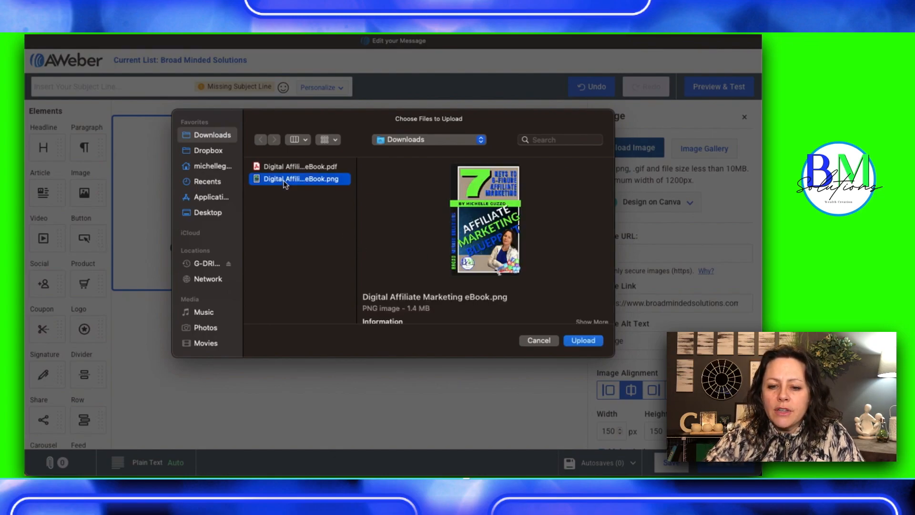
{"action": "left_click", "coordinate": [582, 341]}
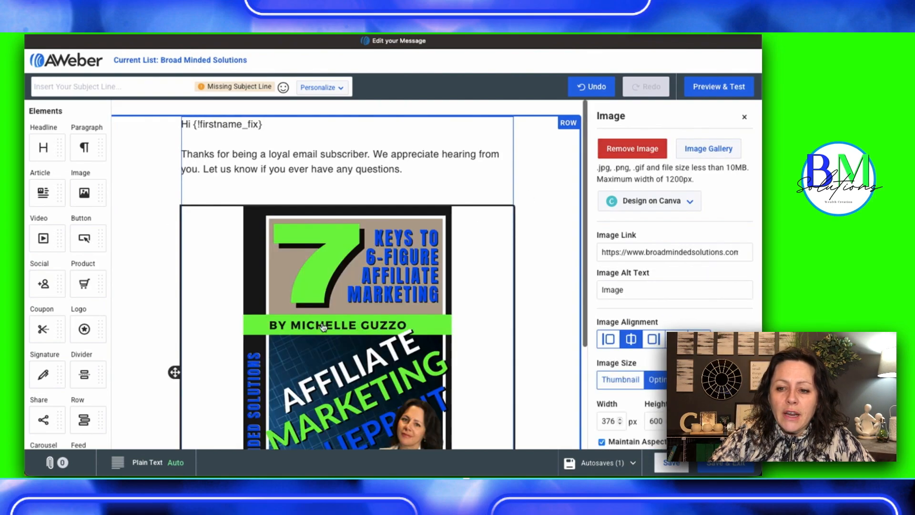
Reduce the ebook cover image to a width of 174 px with its aspect ratio maintained
{"action": "scroll", "coordinate": [326, 331], "scroll_direction": "down", "scroll_amount": 4}
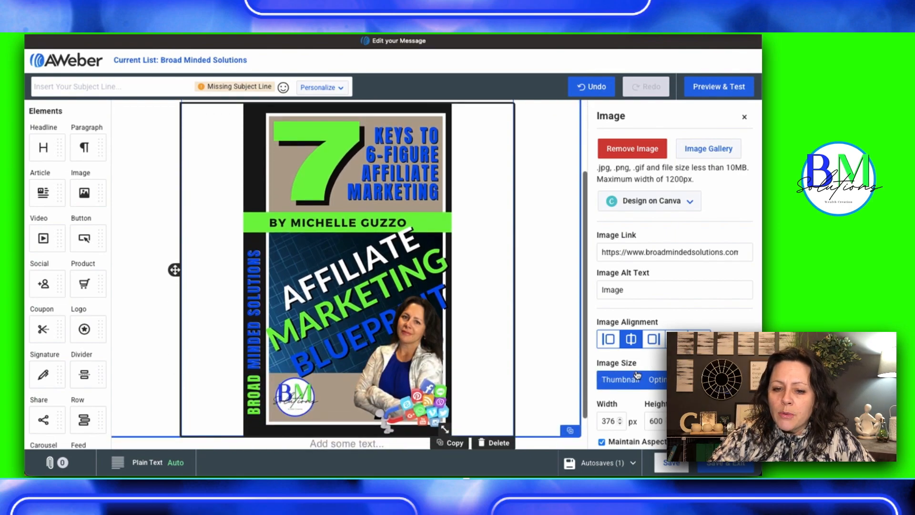
{"action": "scroll", "coordinate": [637, 375], "scroll_direction": "down", "scroll_amount": 1}
{"action": "scroll", "coordinate": [638, 375], "scroll_direction": "up", "scroll_amount": 1}
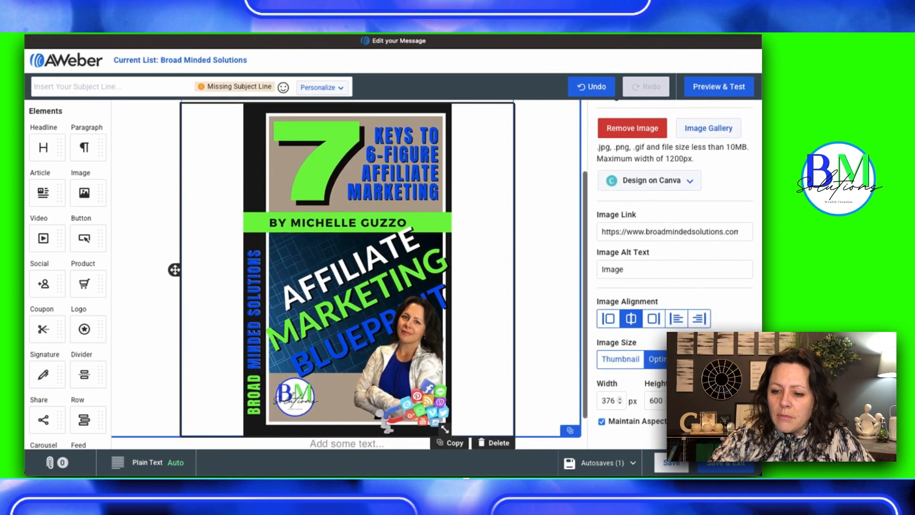
{"action": "left_click", "coordinate": [620, 403]}
{"action": "left_click", "coordinate": [621, 403]}
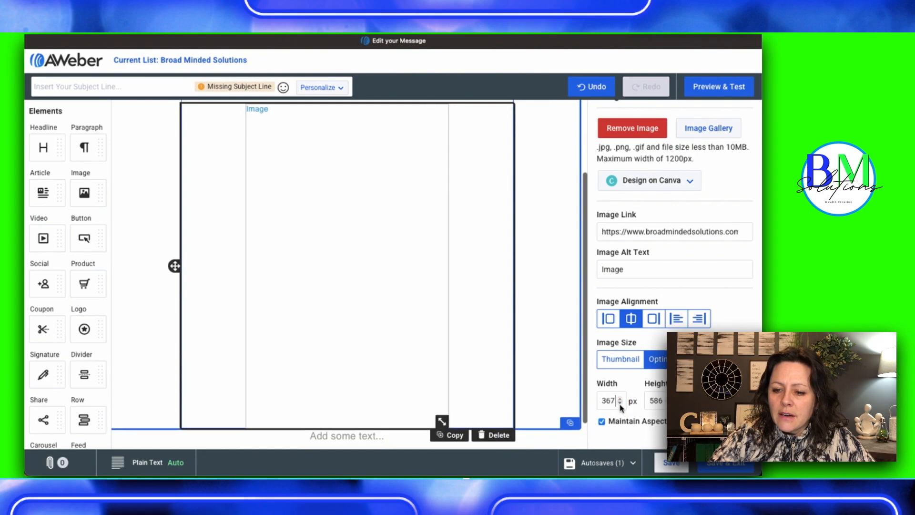
{"action": "left_click", "coordinate": [621, 404]}
{"action": "left_click", "coordinate": [620, 404]}
{"action": "left_click", "coordinate": [621, 404]}
{"action": "left_click", "coordinate": [620, 404]}
{"action": "left_click", "coordinate": [620, 403]}
{"action": "left_click", "coordinate": [621, 403]}
{"action": "left_click", "coordinate": [620, 403]}
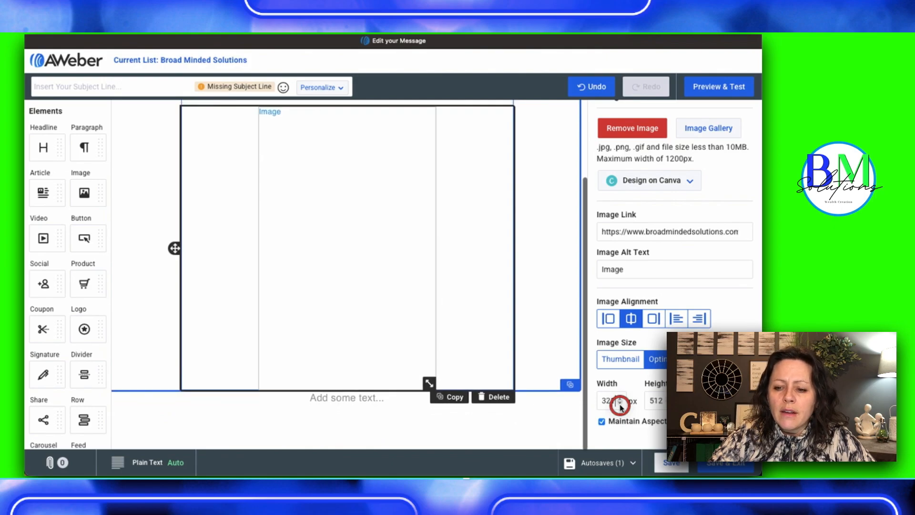
{"action": "left_click", "coordinate": [620, 403]}
{"action": "left_click", "coordinate": [621, 403]}
{"action": "left_click", "coordinate": [620, 403]}
{"action": "left_click", "coordinate": [620, 403]}
{"action": "left_click", "coordinate": [620, 403]}
{"action": "left_click", "coordinate": [621, 404]}
{"action": "left_click", "coordinate": [621, 403]}
{"action": "left_click", "coordinate": [620, 403]}
{"action": "left_click", "coordinate": [620, 403]}
{"action": "left_click", "coordinate": [621, 403]}
{"action": "left_click", "coordinate": [620, 404]}
{"action": "left_click", "coordinate": [620, 403]}
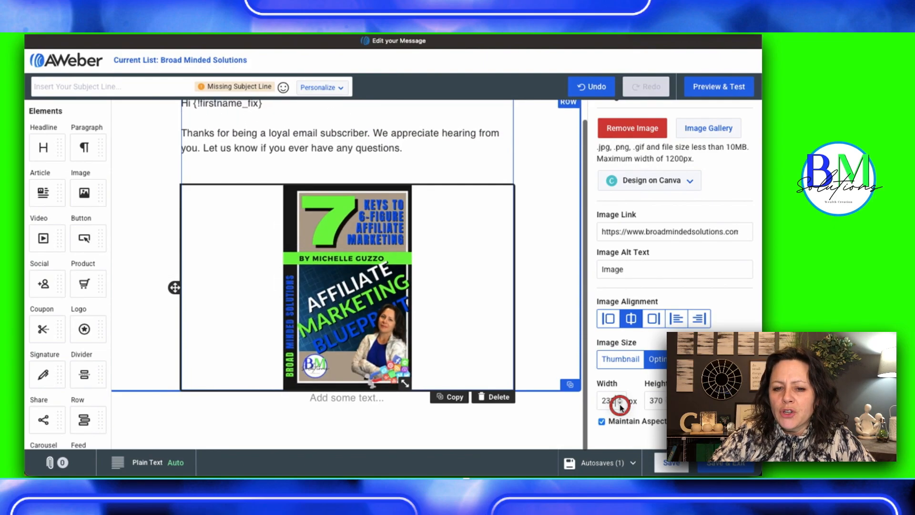
{"action": "left_click", "coordinate": [621, 404]}
{"action": "left_click", "coordinate": [621, 404]}
{"action": "left_click", "coordinate": [621, 404]}
{"action": "left_click", "coordinate": [620, 403]}
{"action": "left_click", "coordinate": [620, 403]}
{"action": "left_click", "coordinate": [620, 403]}
{"action": "left_click", "coordinate": [621, 404]}
{"action": "left_click", "coordinate": [620, 403]}
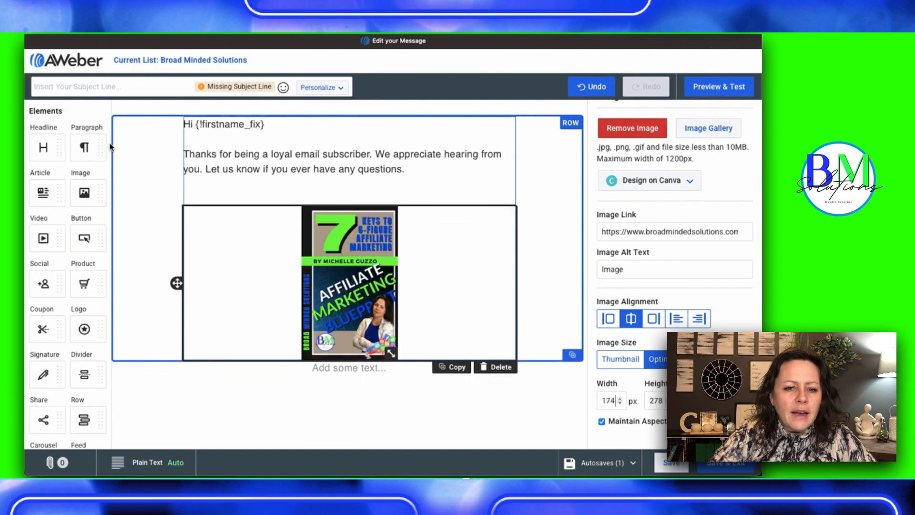
Insert a left-aligned paragraph directly below the ebook cover reading "Message here"
{"action": "left_click_drag", "start_coordinate": [84, 148], "coordinate": [270, 366]}
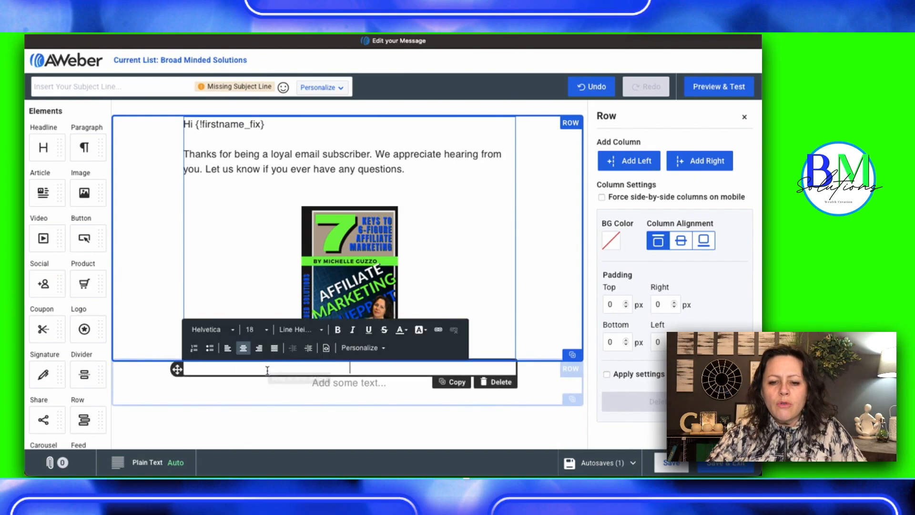
{"action": "left_click", "coordinate": [227, 349]}
{"action": "type", "text": "Mes"}
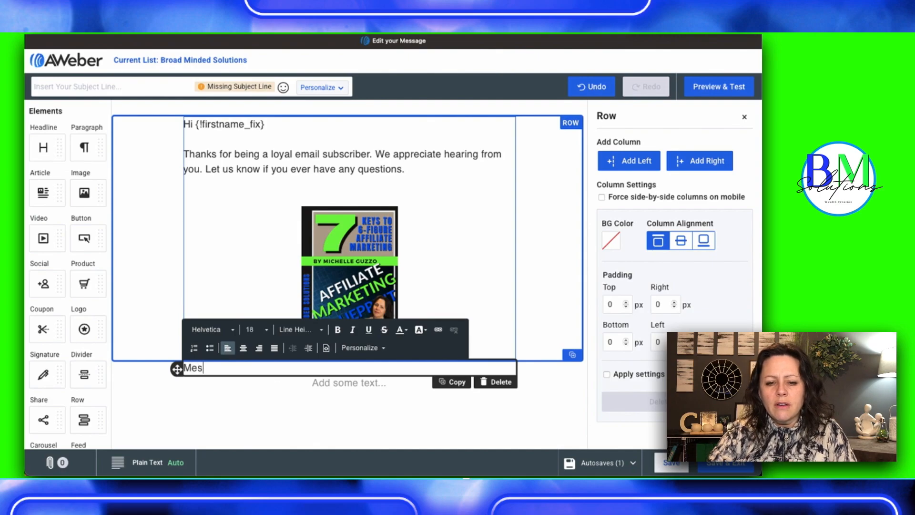
{"action": "type", "text": "sage here"}
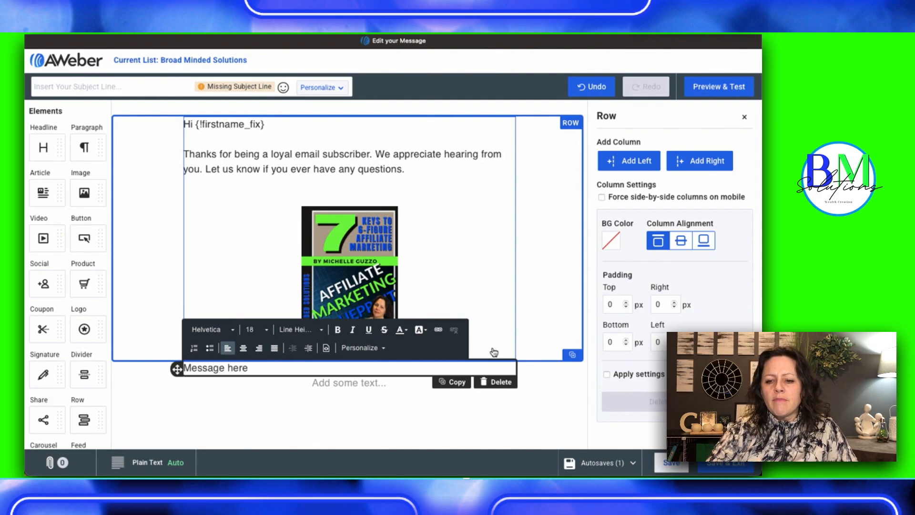
{"action": "left_click", "coordinate": [545, 331]}
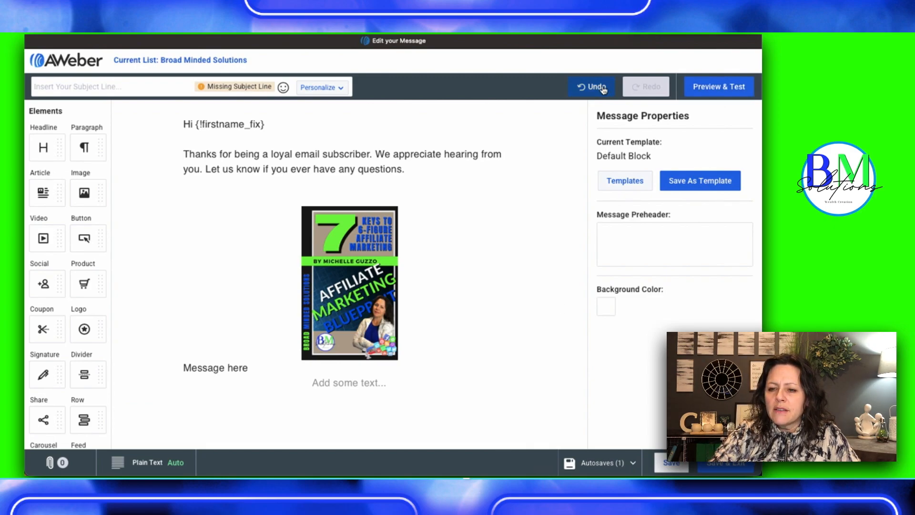
{"action": "left_click", "coordinate": [718, 86]}
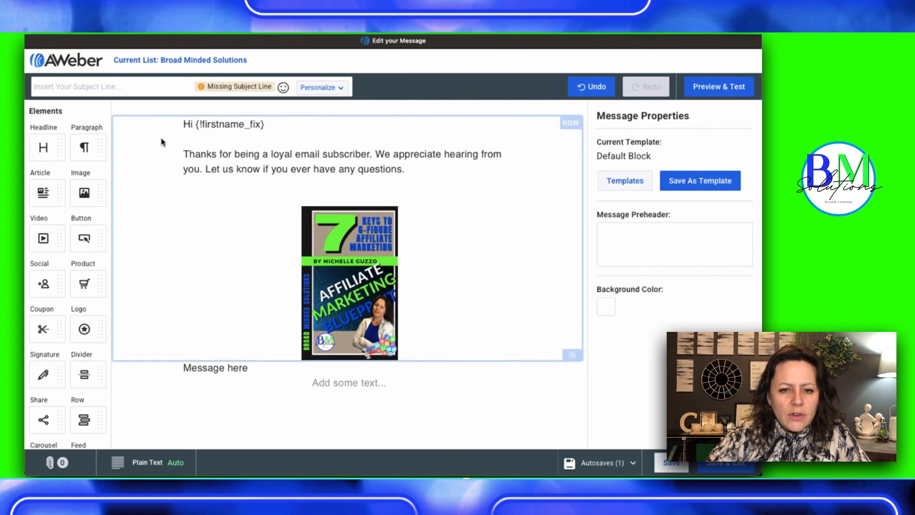
Set the background color of the row holding the greeting and ebook cover to green #6ADE66
{"action": "left_click", "coordinate": [133, 136]}
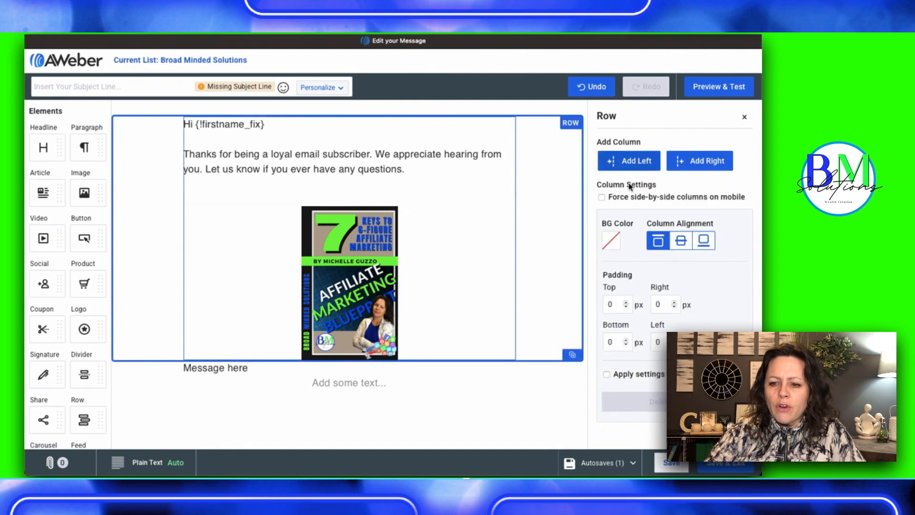
{"action": "left_click", "coordinate": [612, 242]}
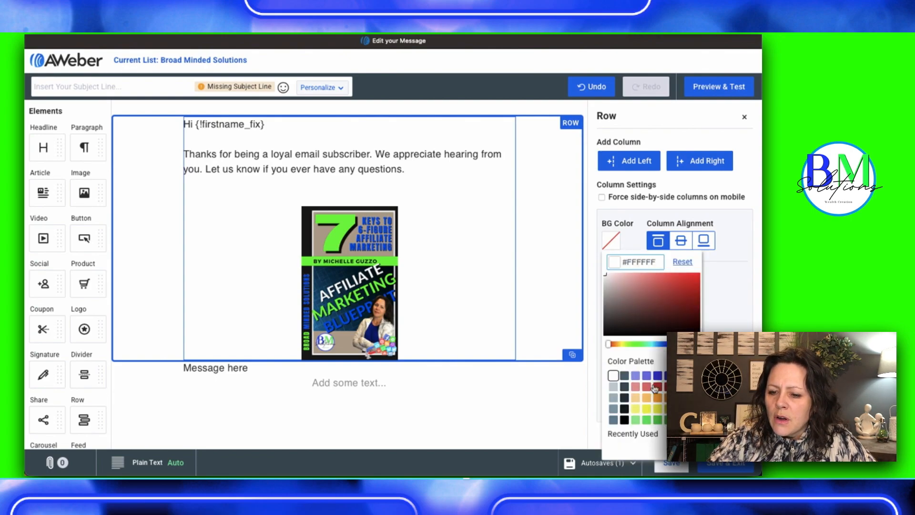
{"action": "left_click", "coordinate": [647, 420]}
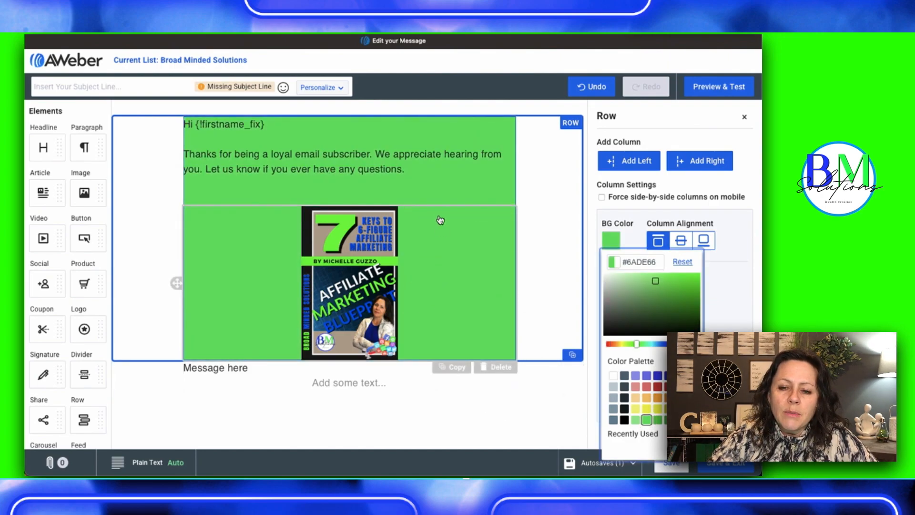
Set the background color of the row holding the greeting and ebook cover to the darker green #38C54D
{"action": "left_click", "coordinate": [613, 376]}
{"action": "left_click", "coordinate": [547, 220]}
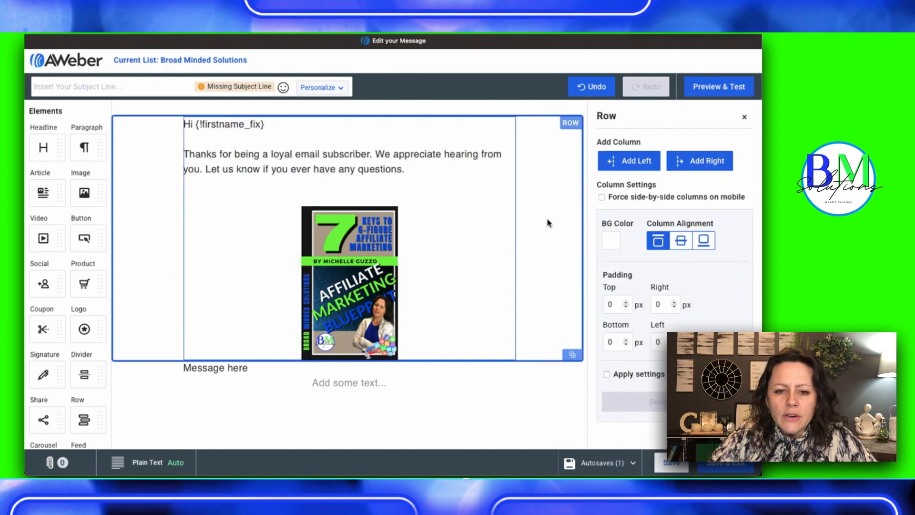
{"action": "left_click", "coordinate": [613, 244]}
{"action": "left_click", "coordinate": [658, 419]}
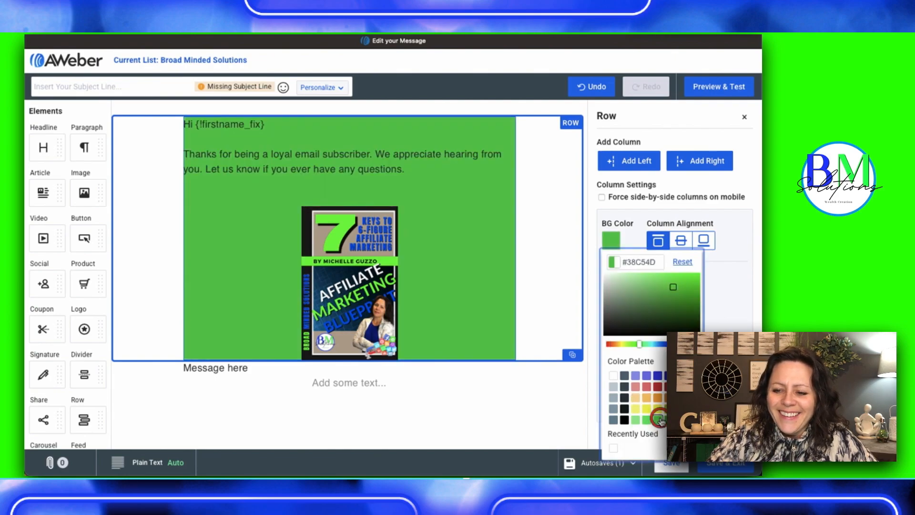
{"action": "left_click", "coordinate": [531, 190]}
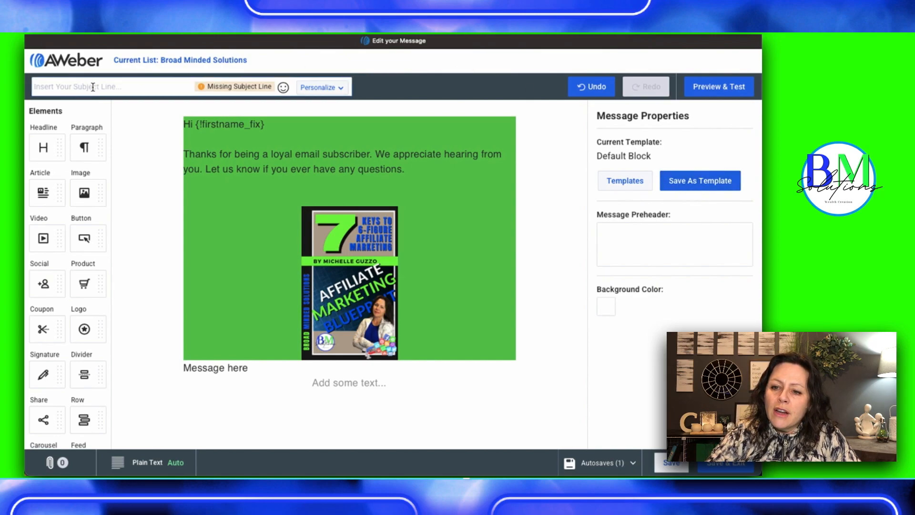
Save the email message, check its preview, and exit the message editor
{"action": "left_click", "coordinate": [670, 464]}
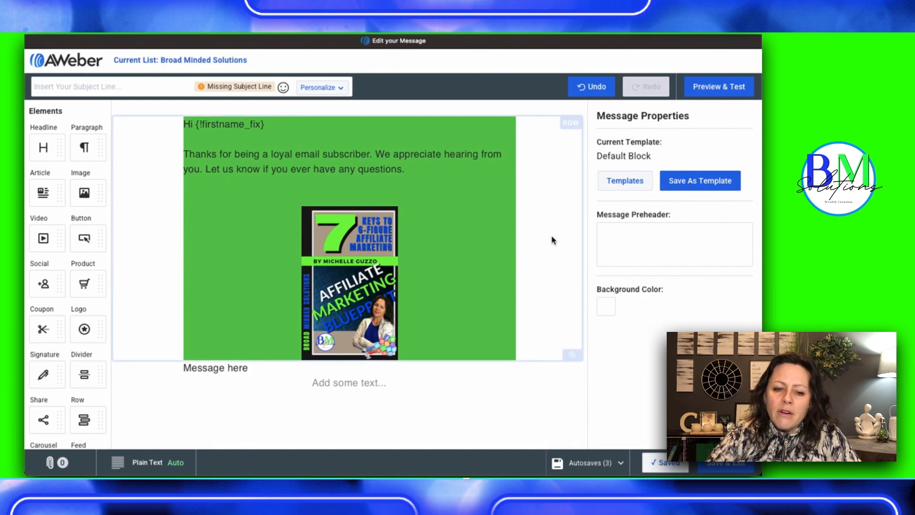
{"action": "left_click", "coordinate": [710, 91]}
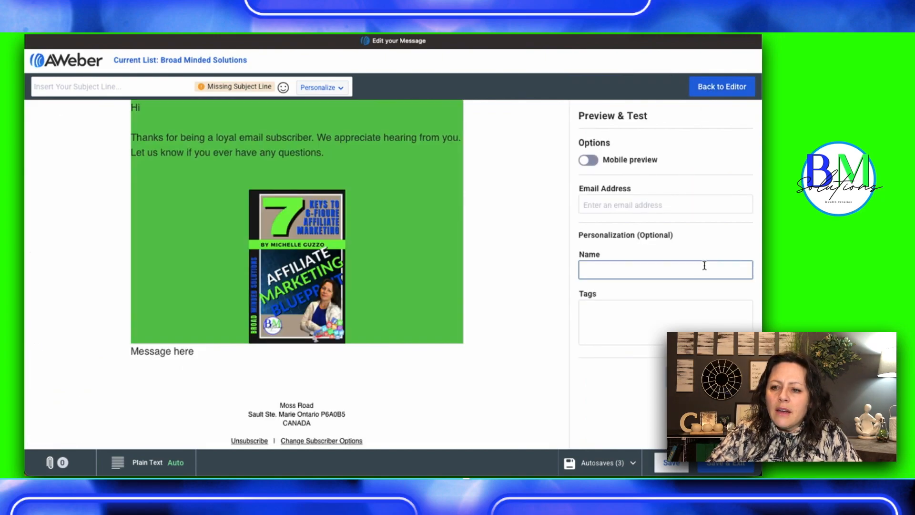
{"action": "left_click", "coordinate": [709, 91]}
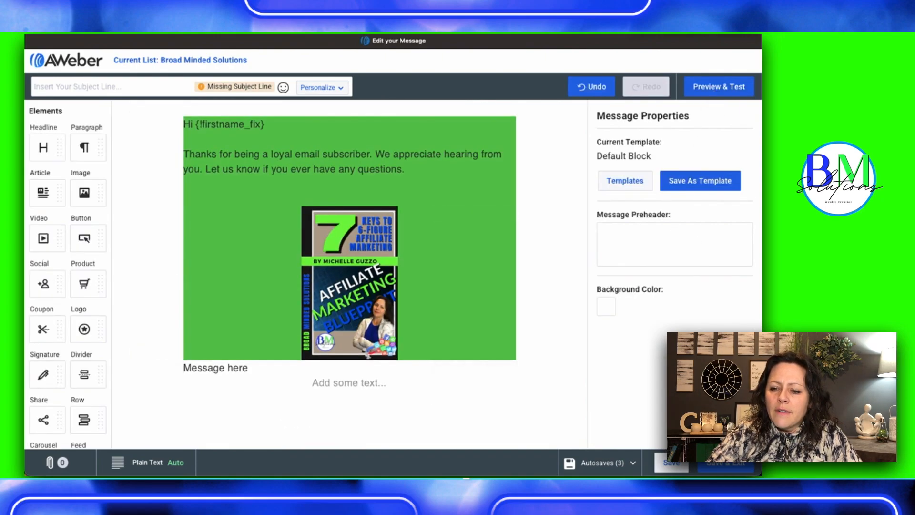
{"action": "left_click", "coordinate": [715, 463]}
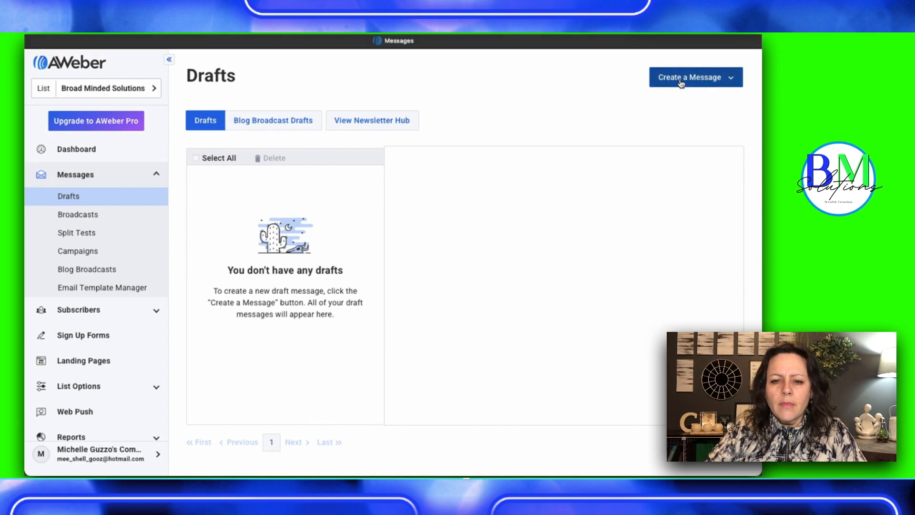
Create a new message in the Drag & Drop Email Builder with the StructureLetterB template
{"action": "left_click", "coordinate": [681, 81]}
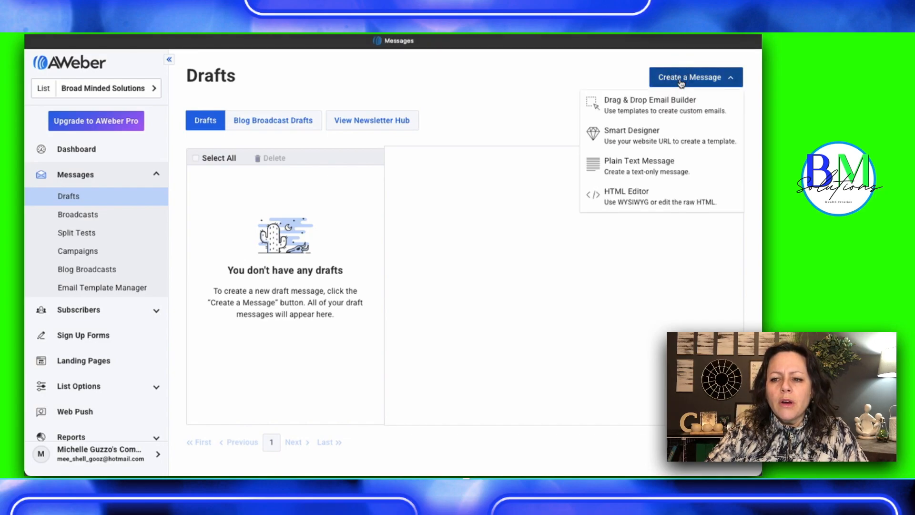
{"action": "left_click", "coordinate": [640, 106]}
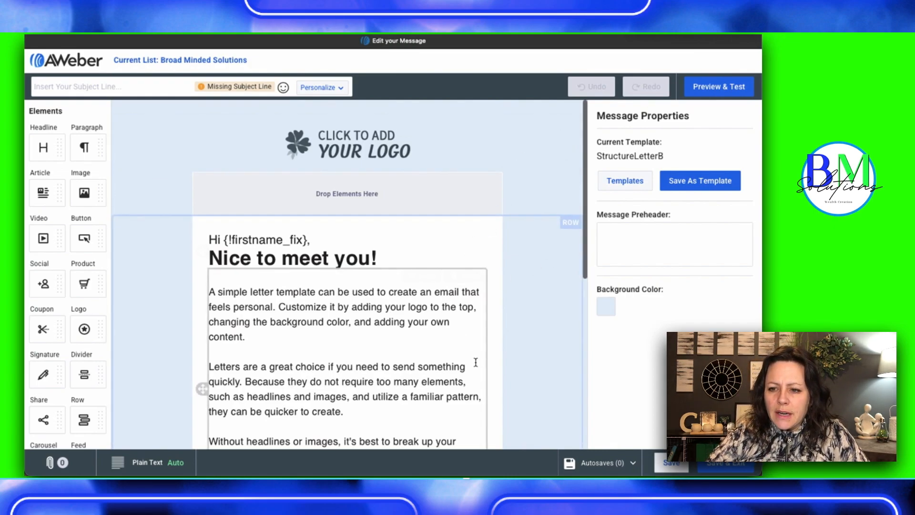
{"action": "scroll", "coordinate": [486, 368], "scroll_direction": "down", "scroll_amount": 5}
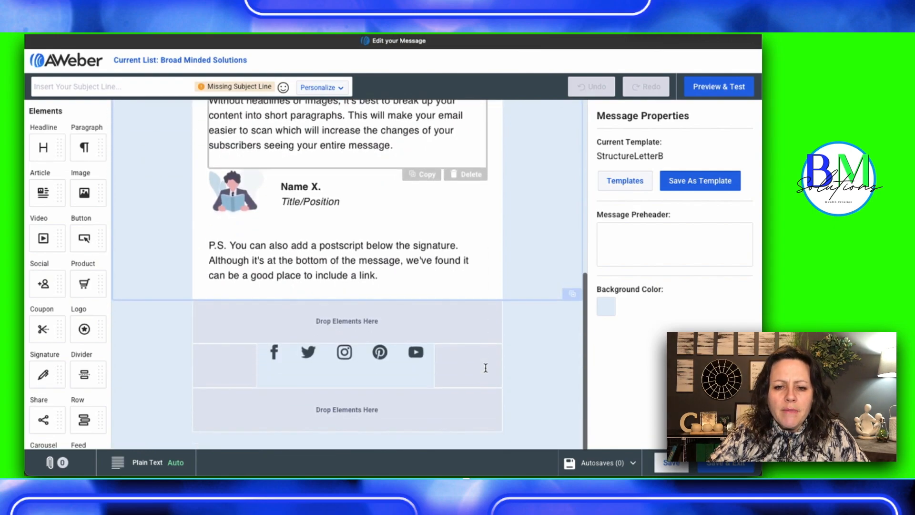
{"action": "scroll", "coordinate": [485, 368], "scroll_direction": "up", "scroll_amount": 5}
{"action": "scroll", "coordinate": [485, 368], "scroll_direction": "down", "scroll_amount": 1}
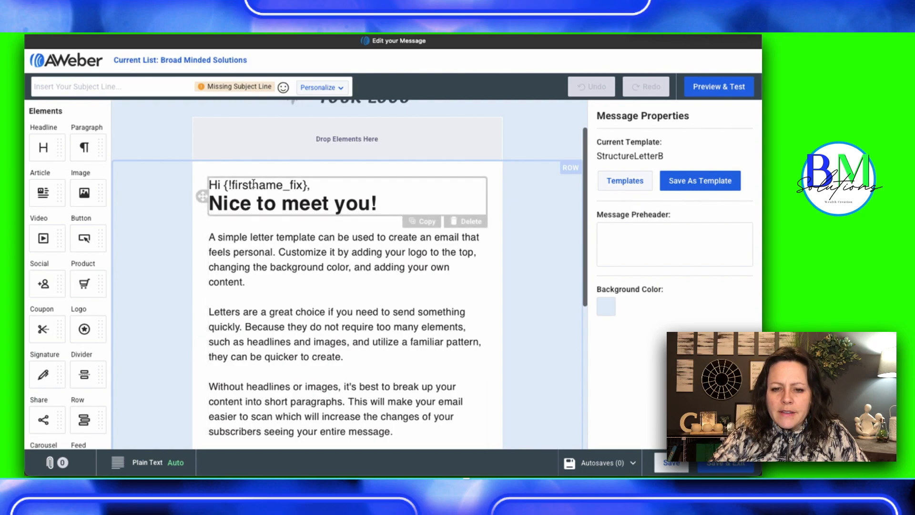
Set the background color of the whole letter message to yellow #EBED51
{"action": "left_click", "coordinate": [387, 202]}
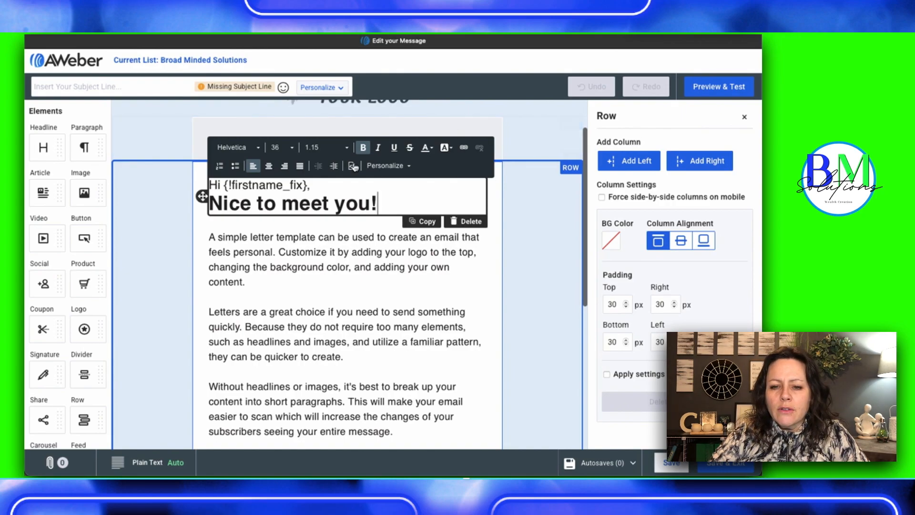
{"action": "left_click", "coordinate": [560, 105]}
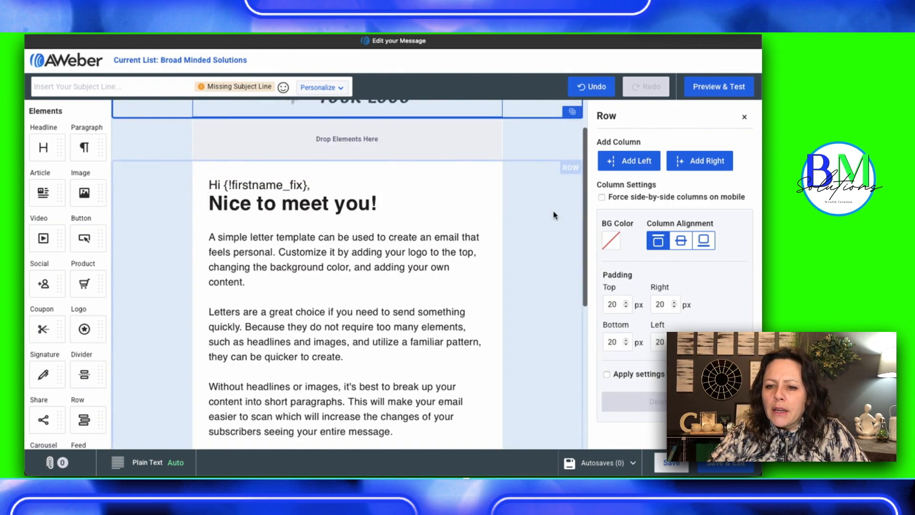
{"action": "scroll", "coordinate": [559, 222], "scroll_direction": "down", "scroll_amount": 3}
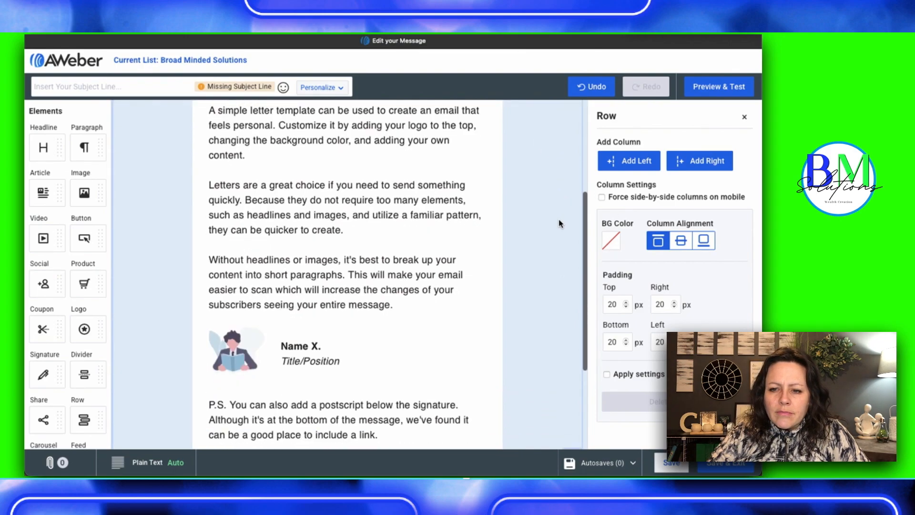
{"action": "scroll", "coordinate": [560, 223], "scroll_direction": "down", "scroll_amount": 4}
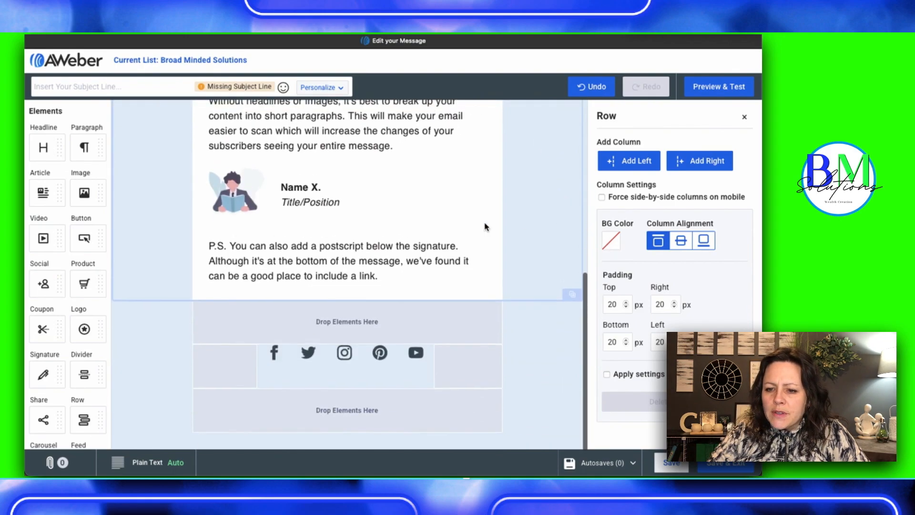
{"action": "left_click", "coordinate": [545, 321]}
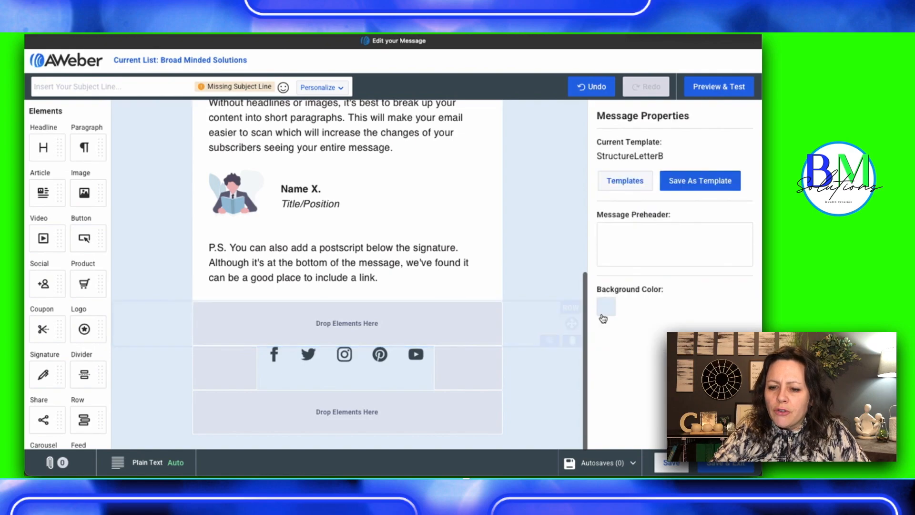
{"action": "left_click", "coordinate": [606, 310]}
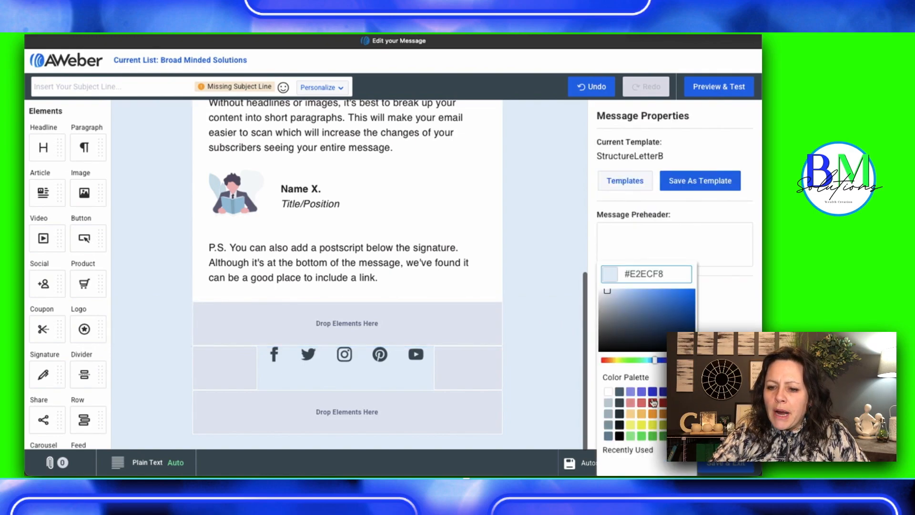
{"action": "left_click", "coordinate": [642, 424]}
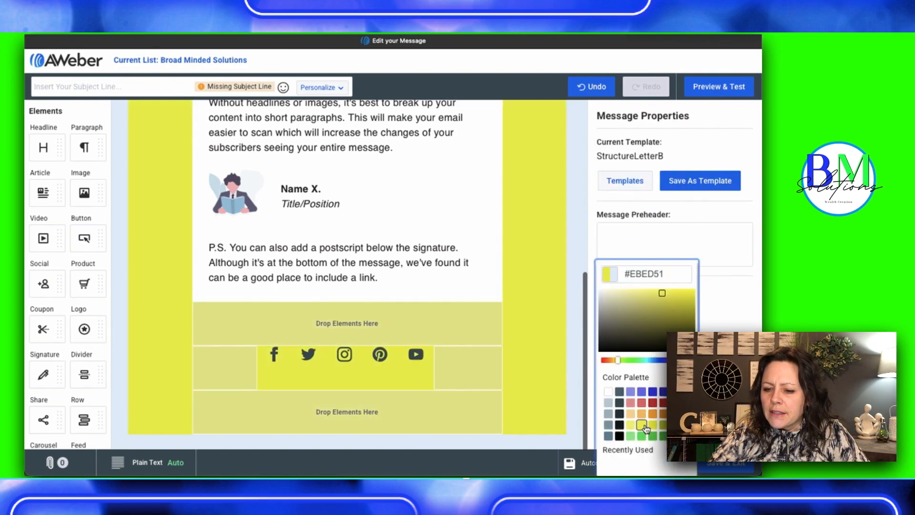
Replace the logo placeholder with the BM Solutions logo from My Images in the gallery and set its image size to Thumbnail
{"action": "scroll", "coordinate": [539, 266], "scroll_direction": "up", "scroll_amount": 5}
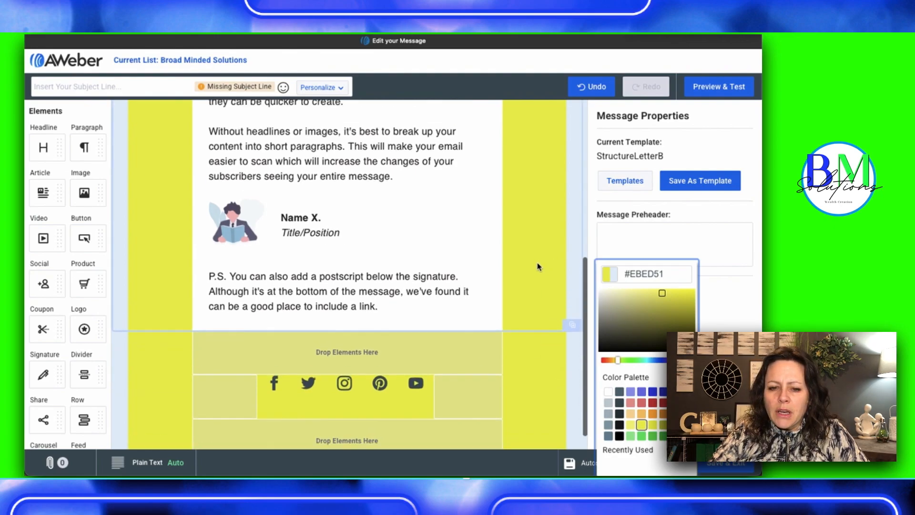
{"action": "scroll", "coordinate": [538, 266], "scroll_direction": "up", "scroll_amount": 3}
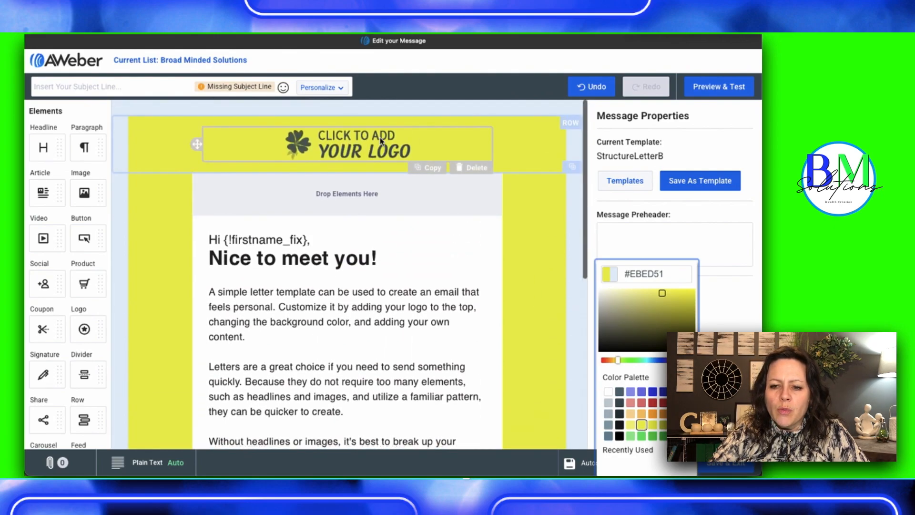
{"action": "left_click", "coordinate": [321, 140]}
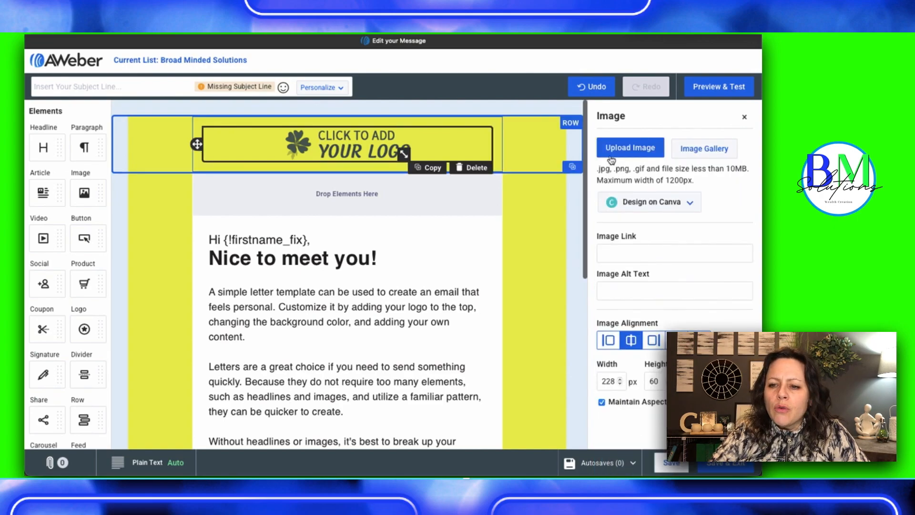
{"action": "left_click", "coordinate": [638, 151]}
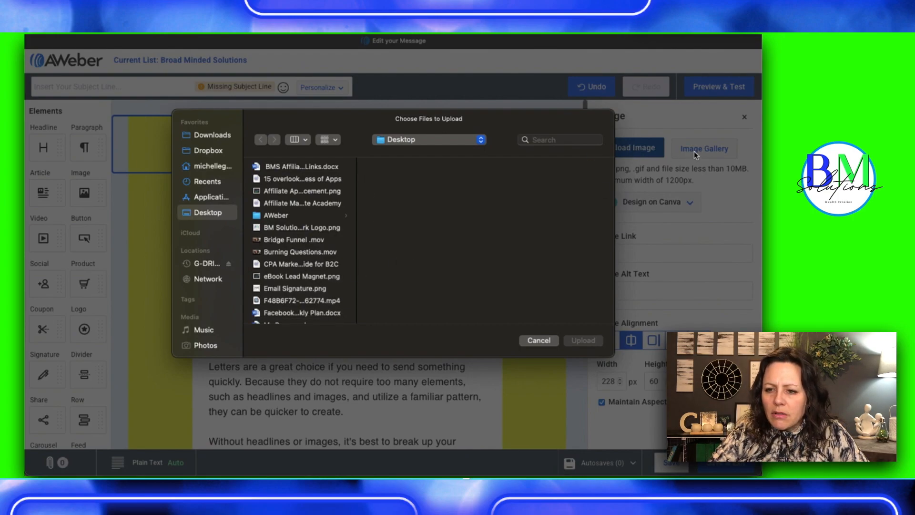
{"action": "left_click", "coordinate": [539, 341]}
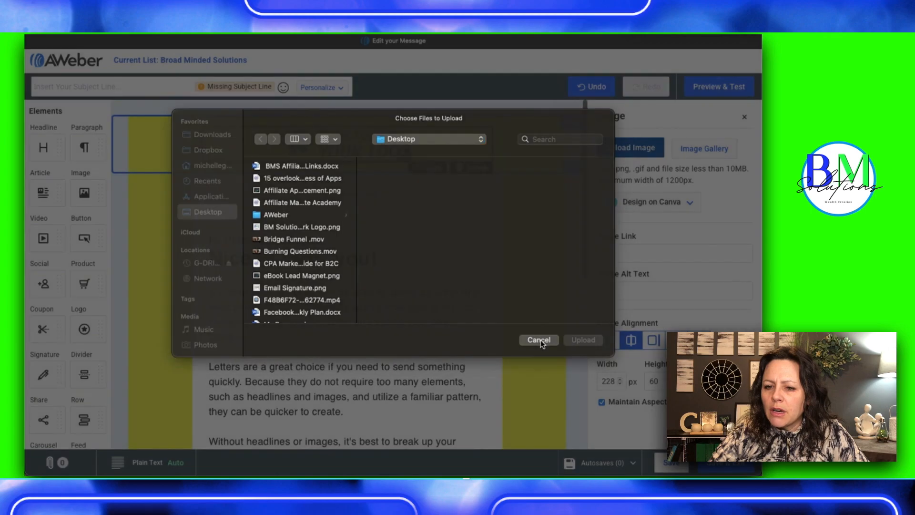
{"action": "left_click", "coordinate": [697, 151]}
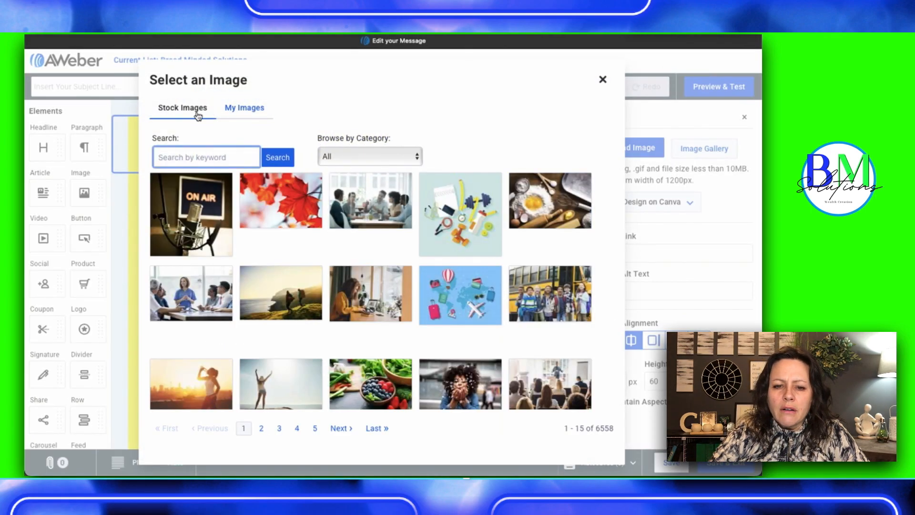
{"action": "left_click", "coordinate": [248, 110]}
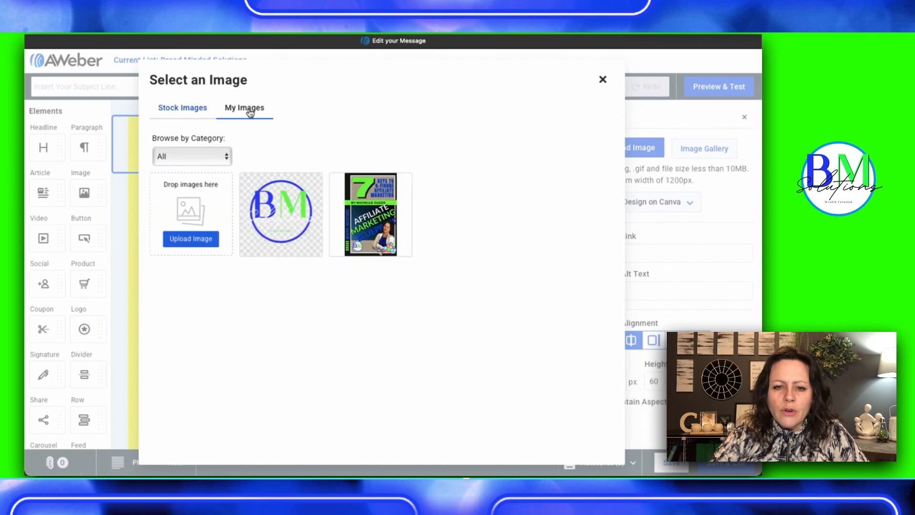
{"action": "left_click", "coordinate": [285, 222]}
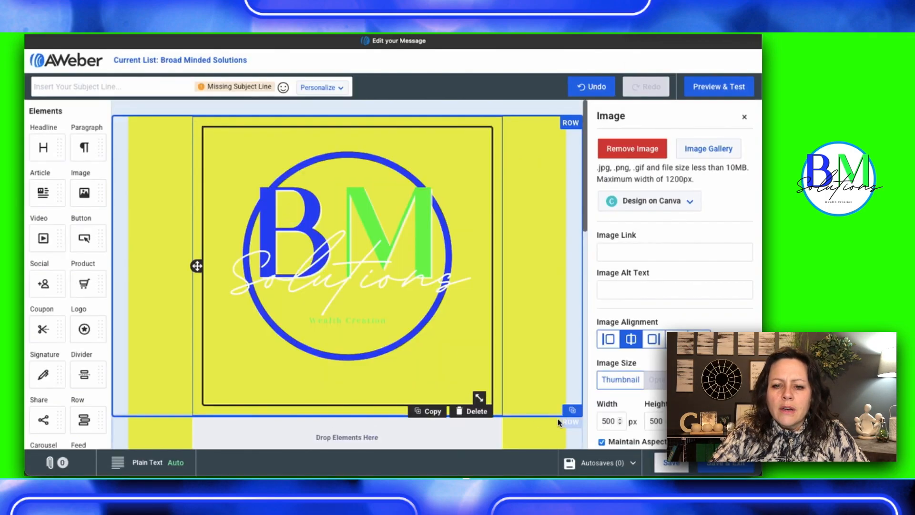
{"action": "left_click", "coordinate": [623, 382]}
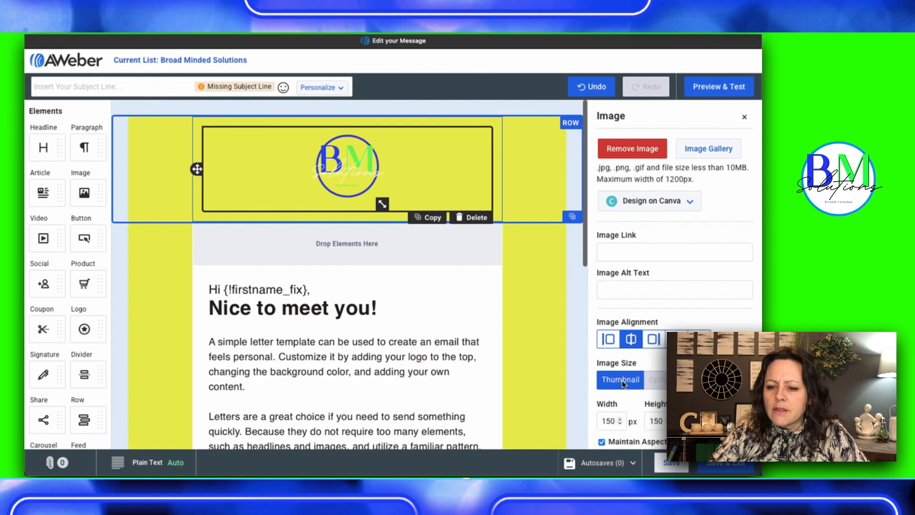
{"action": "left_click", "coordinate": [551, 328]}
Examine the letter template's greeting, body paragraphs, signature, and social icons, opening the image settings of the signature picture and the Facebook icon
{"action": "scroll", "coordinate": [550, 328], "scroll_direction": "down", "scroll_amount": 3}
{"action": "scroll", "coordinate": [549, 327], "scroll_direction": "up", "scroll_amount": 3}
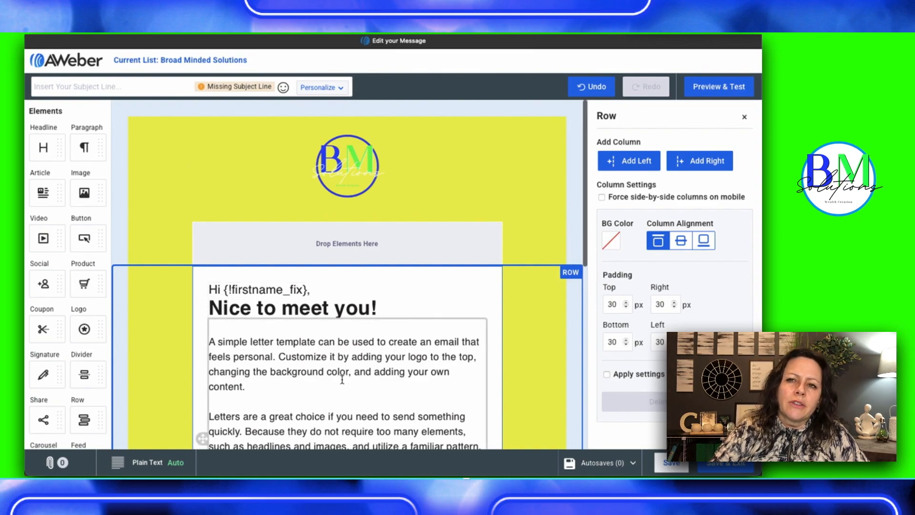
{"action": "scroll", "coordinate": [342, 380], "scroll_direction": "down", "scroll_amount": 2}
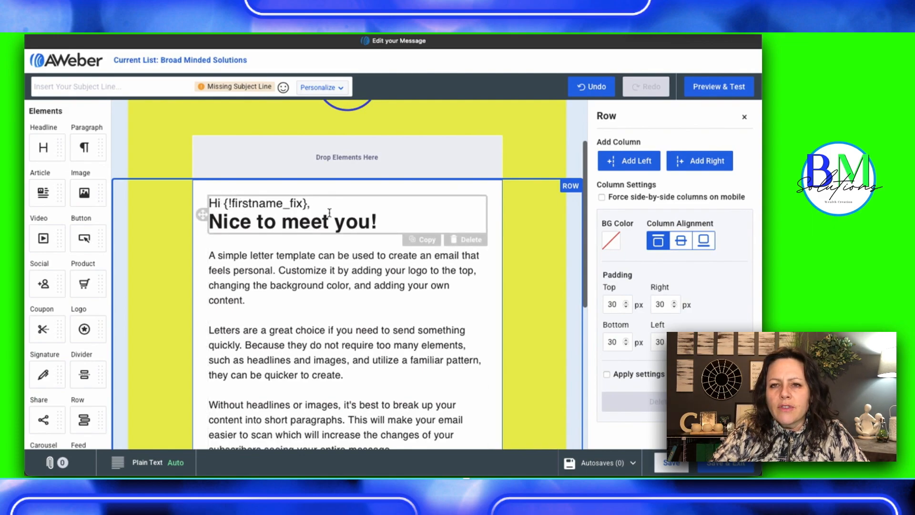
{"action": "scroll", "coordinate": [330, 213], "scroll_direction": "down", "scroll_amount": 3}
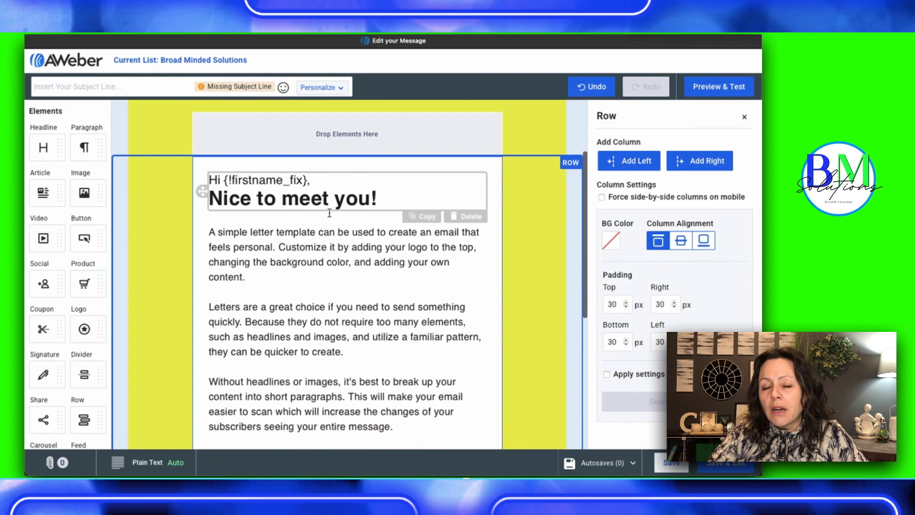
{"action": "scroll", "coordinate": [330, 213], "scroll_direction": "down", "scroll_amount": 2}
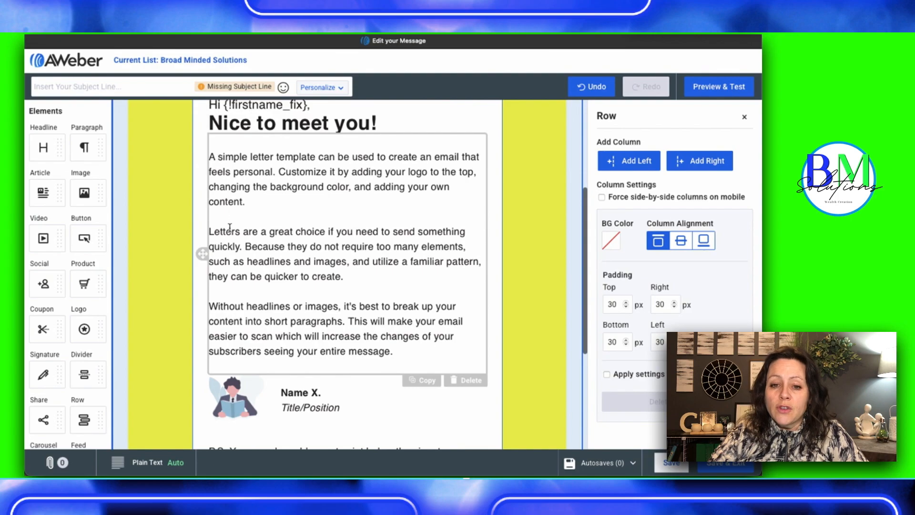
{"action": "scroll", "coordinate": [302, 299], "scroll_direction": "down", "scroll_amount": 6}
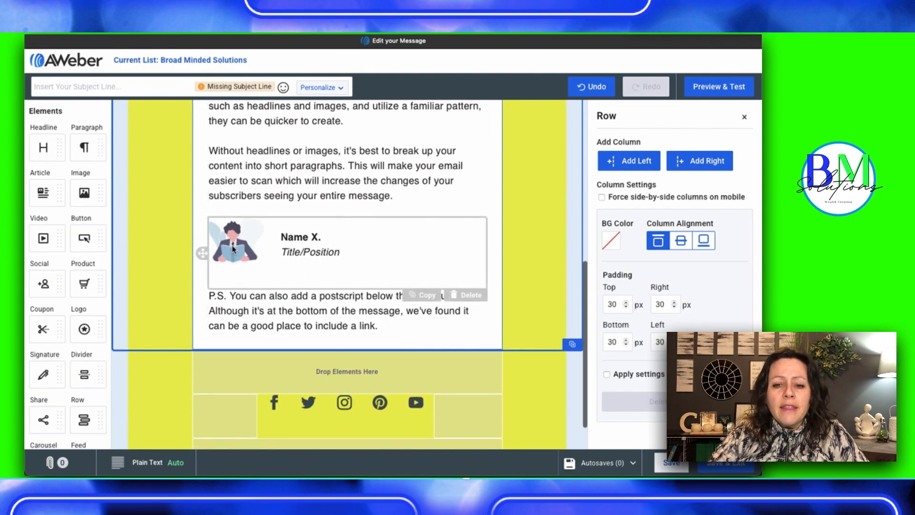
{"action": "left_click", "coordinate": [234, 248]}
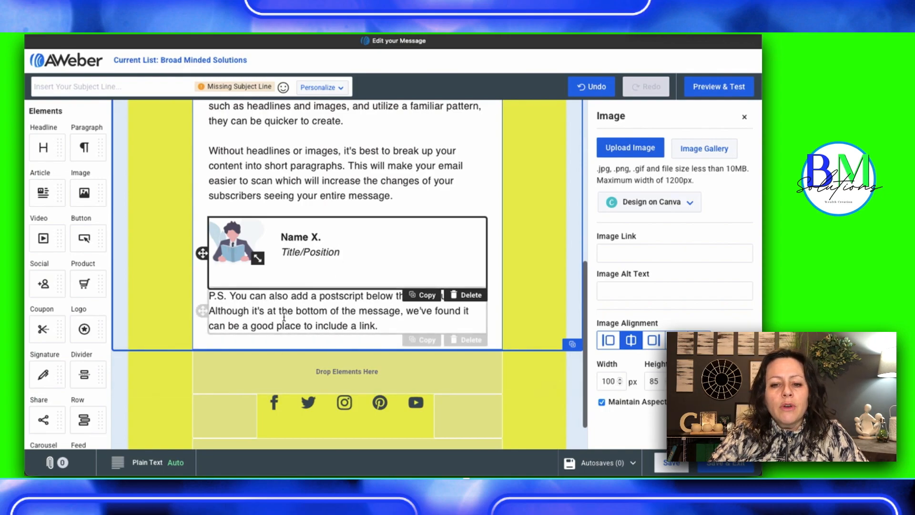
{"action": "scroll", "coordinate": [357, 328], "scroll_direction": "down", "scroll_amount": 1}
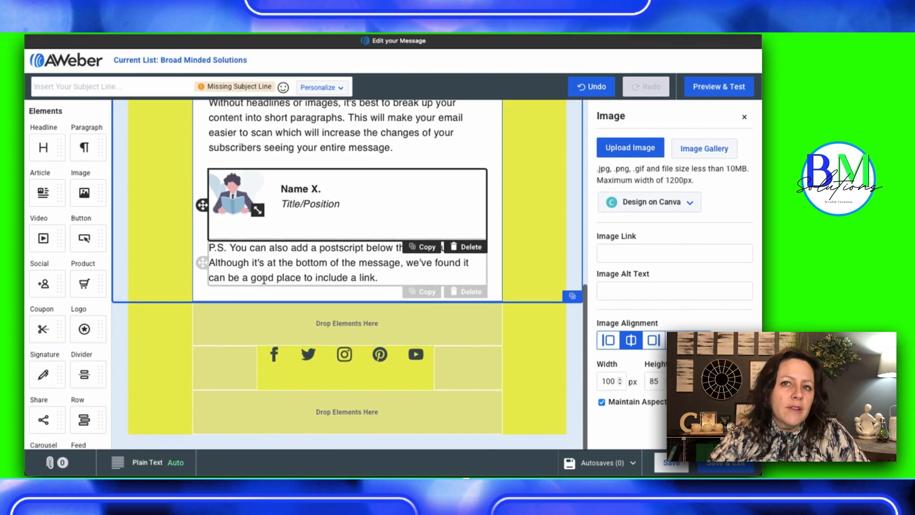
{"action": "left_click", "coordinate": [276, 358]}
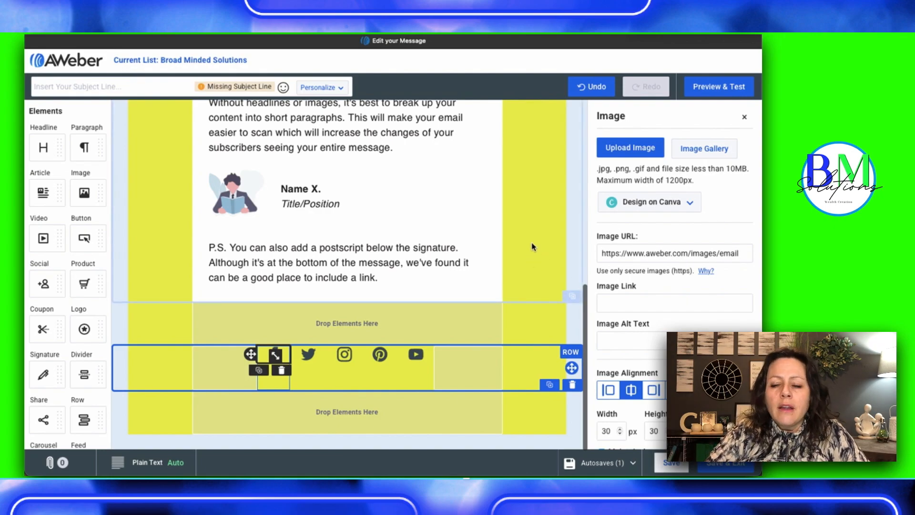
Save and exit the letter message, and review its HTML preview in the drafts from the logo down to the footer
{"action": "scroll", "coordinate": [441, 227], "scroll_direction": "up", "scroll_amount": 7}
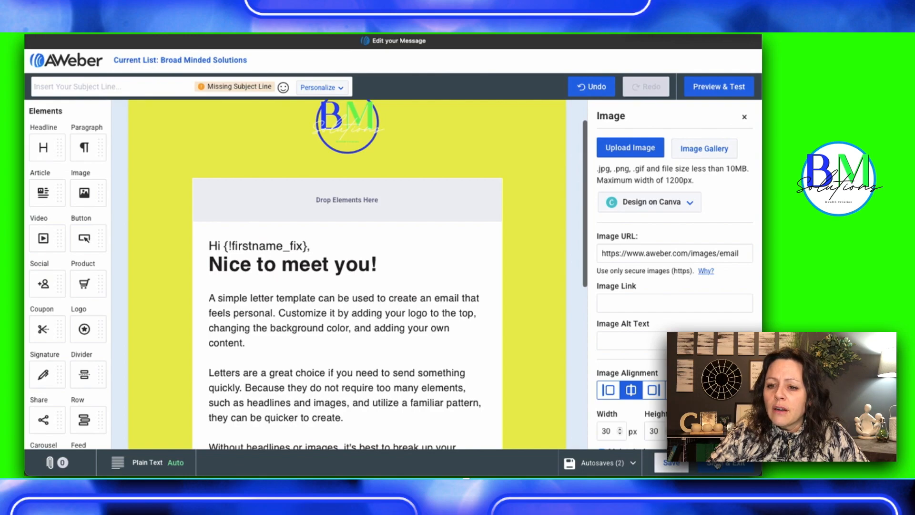
{"action": "left_click", "coordinate": [717, 463]}
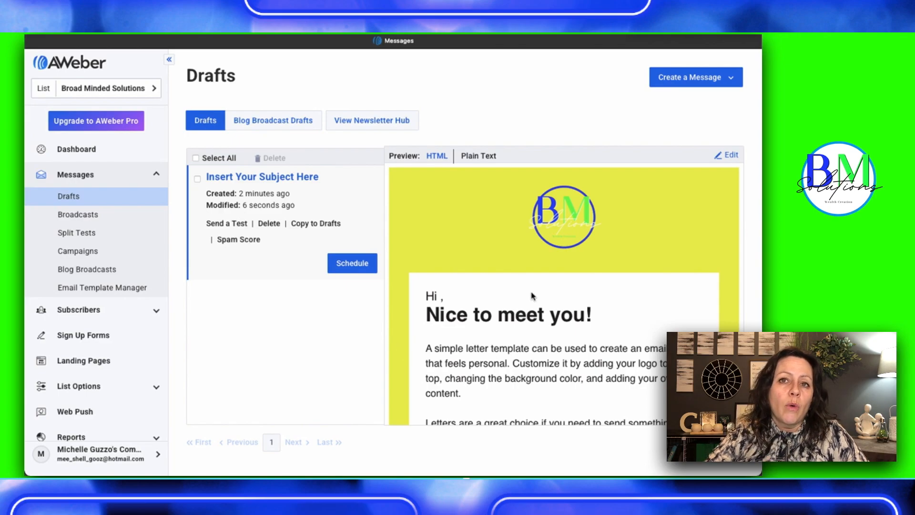
{"action": "scroll", "coordinate": [533, 296], "scroll_direction": "down", "scroll_amount": 5}
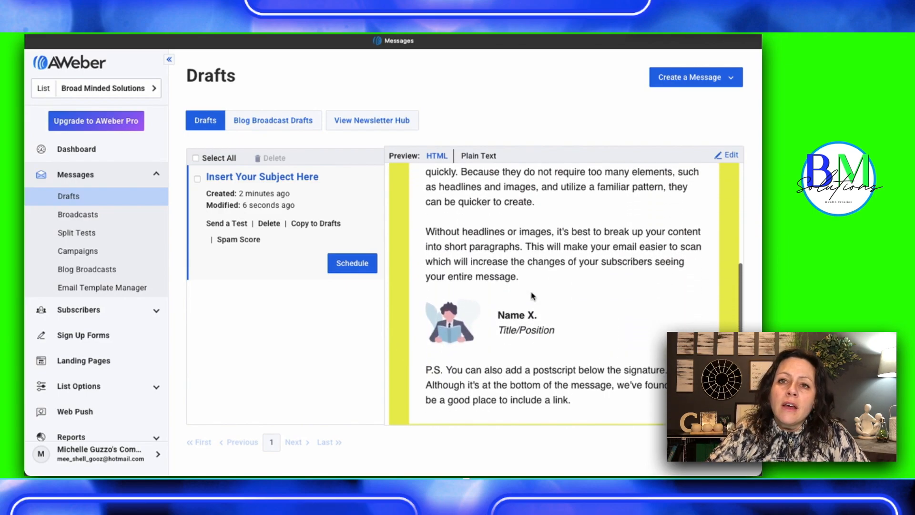
{"action": "scroll", "coordinate": [533, 296], "scroll_direction": "down", "scroll_amount": 2}
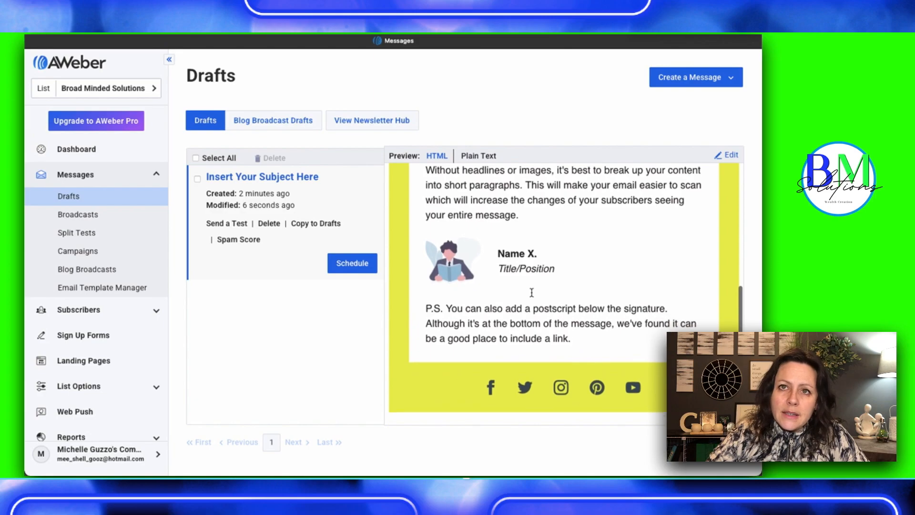
{"action": "scroll", "coordinate": [532, 292], "scroll_direction": "down", "scroll_amount": 3}
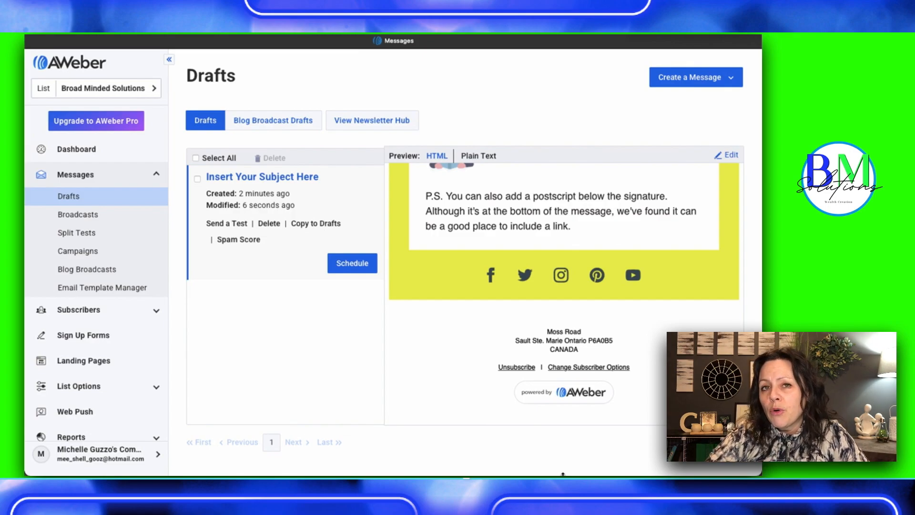
{"action": "scroll", "coordinate": [563, 475], "scroll_direction": "up", "scroll_amount": 2}
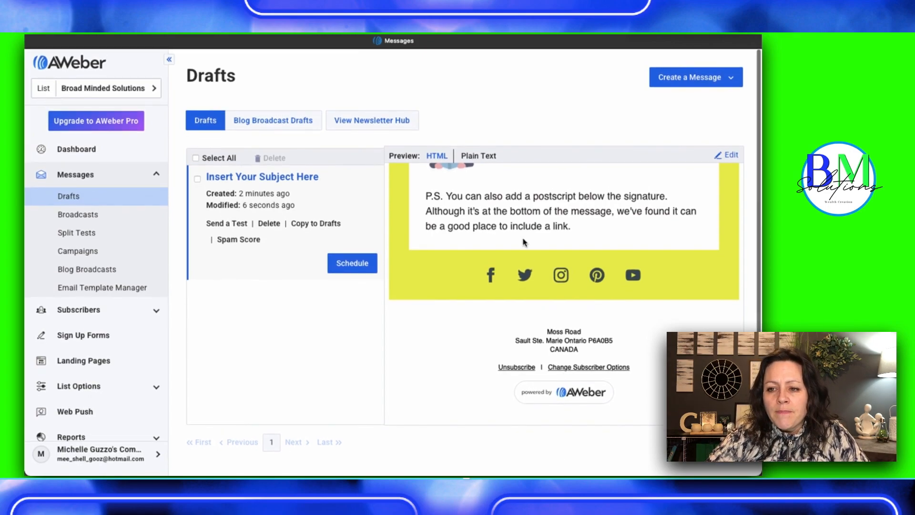
{"action": "scroll", "coordinate": [523, 240], "scroll_direction": "up", "scroll_amount": 3}
{"action": "scroll", "coordinate": [523, 240], "scroll_direction": "up", "scroll_amount": 10}
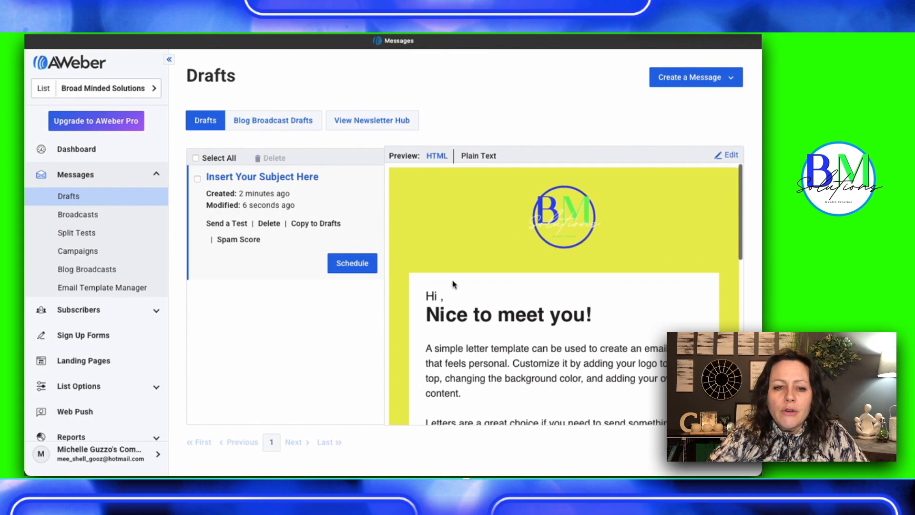
Examine the Template Welcome Campaign's messages, opening the "Thanks for signing up!" message and its template choices
{"action": "left_click", "coordinate": [73, 252]}
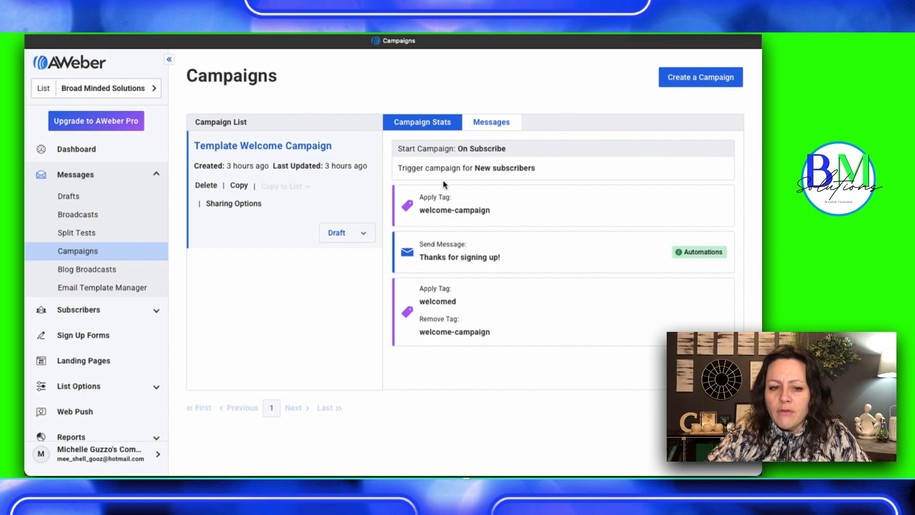
{"action": "left_click", "coordinate": [482, 124]}
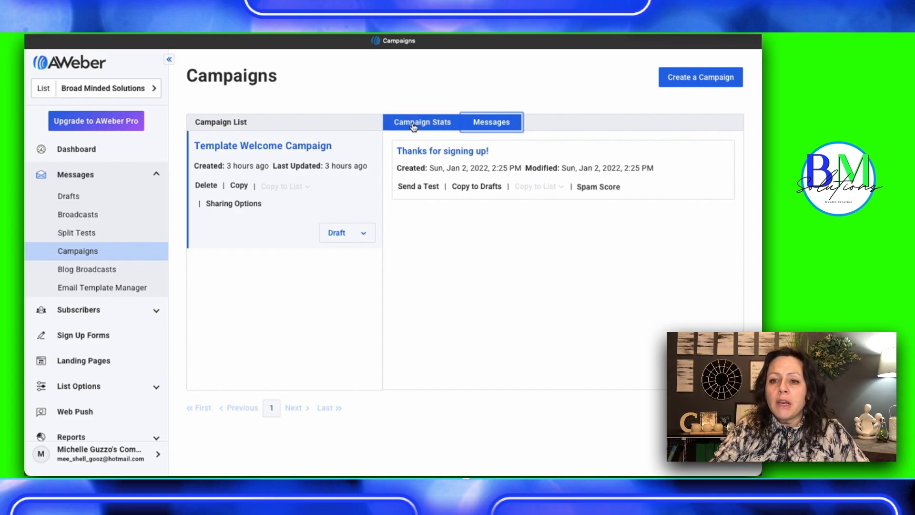
{"action": "left_click", "coordinate": [443, 151]}
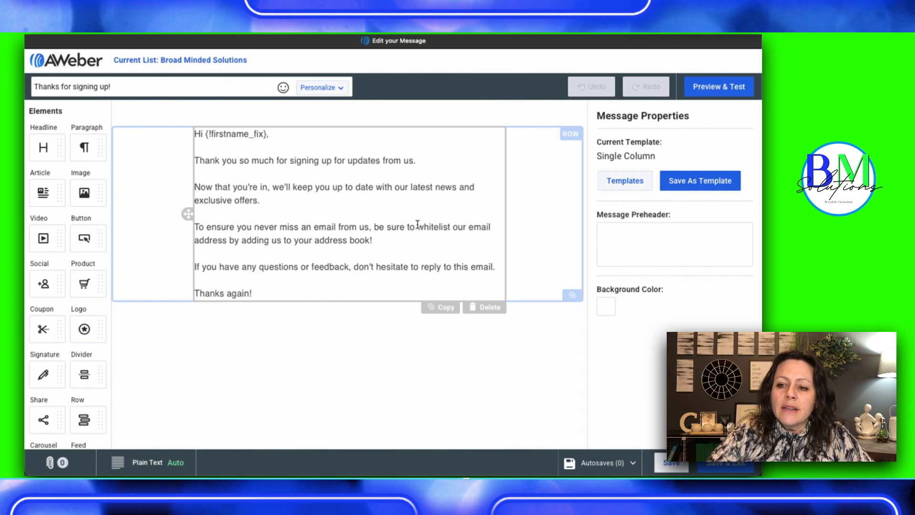
{"action": "left_click", "coordinate": [615, 185]}
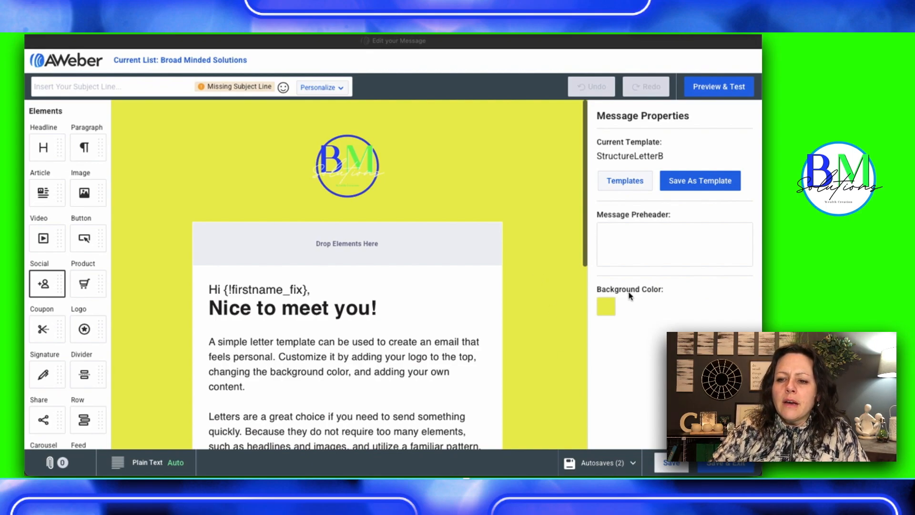
Save the yellow letter draft as a template named "Broad Minded Solutions Email Template" and exit the message with its changes saved
{"action": "left_click", "coordinate": [696, 187]}
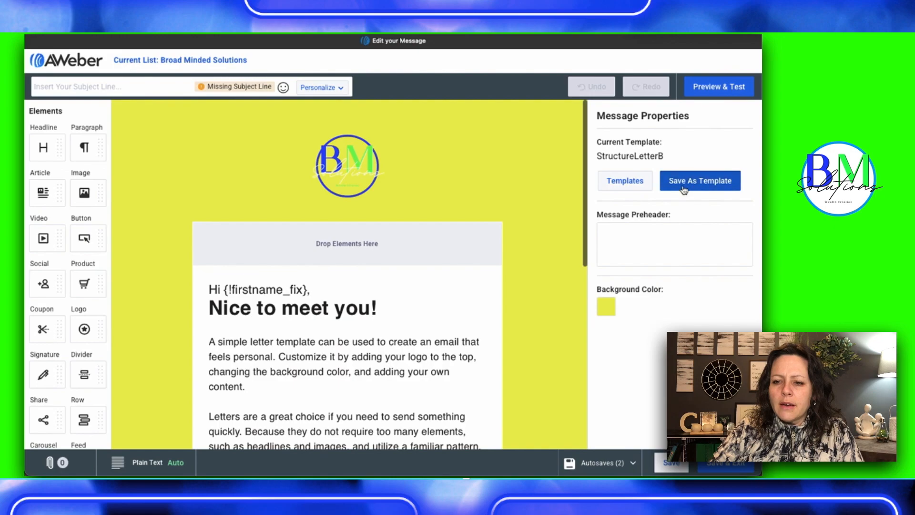
{"action": "left_click", "coordinate": [683, 185]}
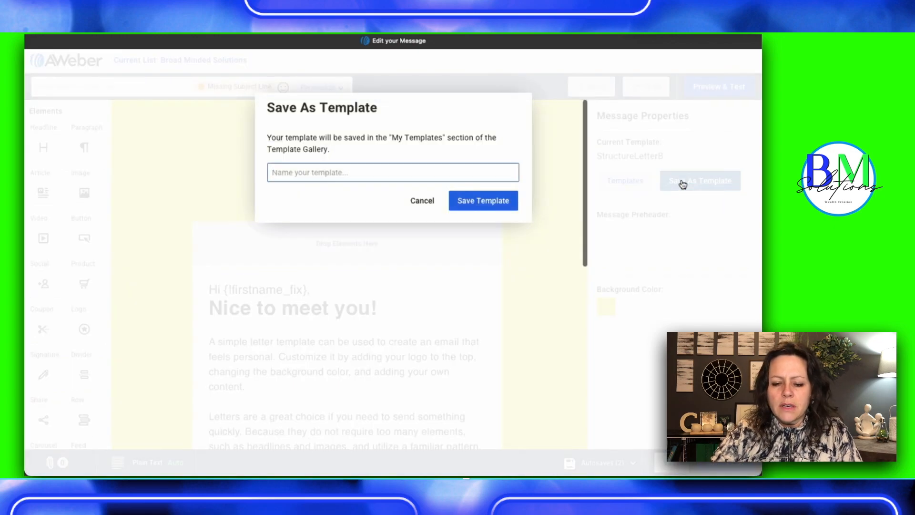
{"action": "type", "text": "Broa"}
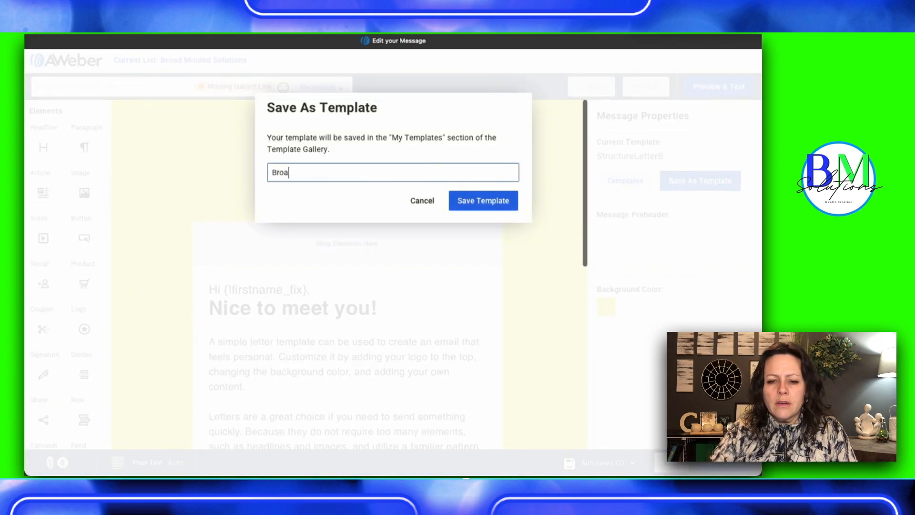
{"action": "type", "text": "d Minded So"}
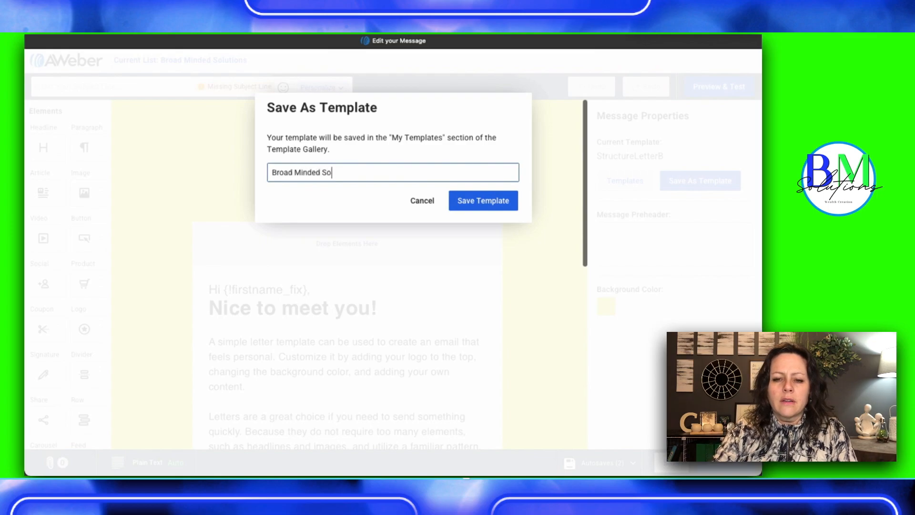
{"action": "type", "text": "lutions "}
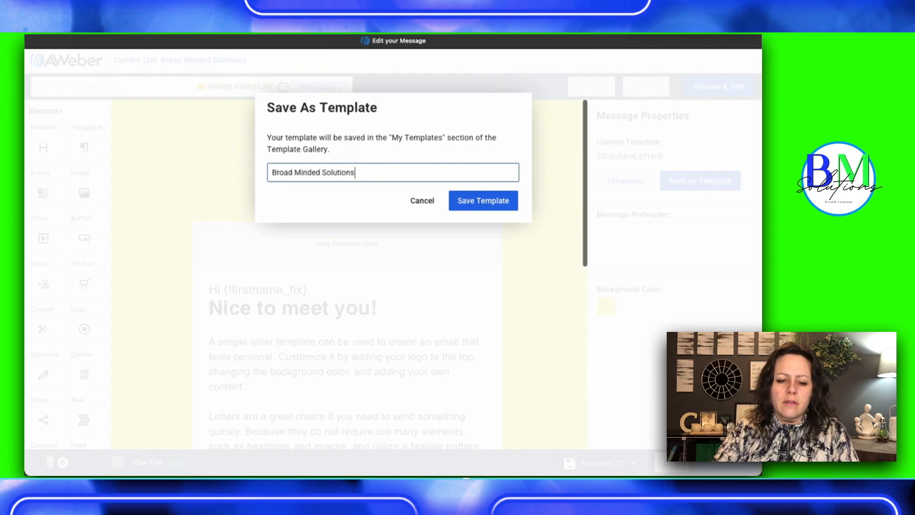
{"action": "type", "text": "Emai"}
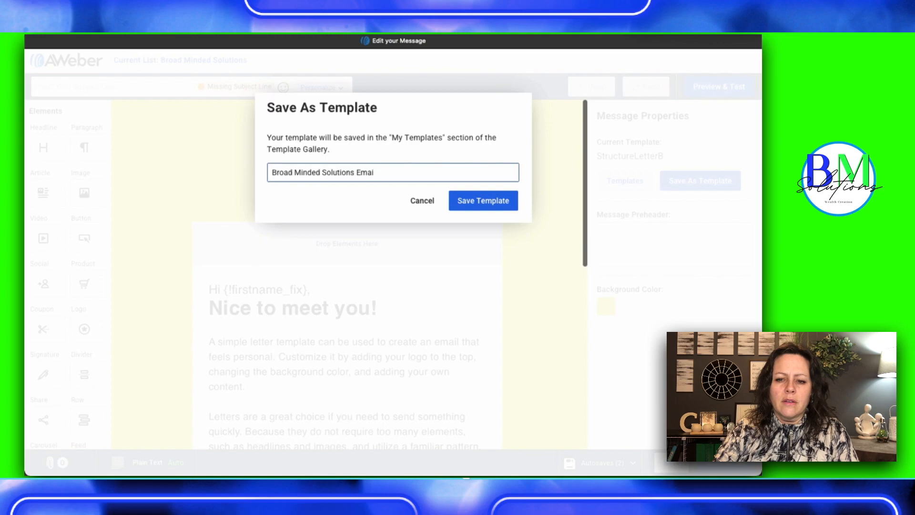
{"action": "type", "text": "l Template"}
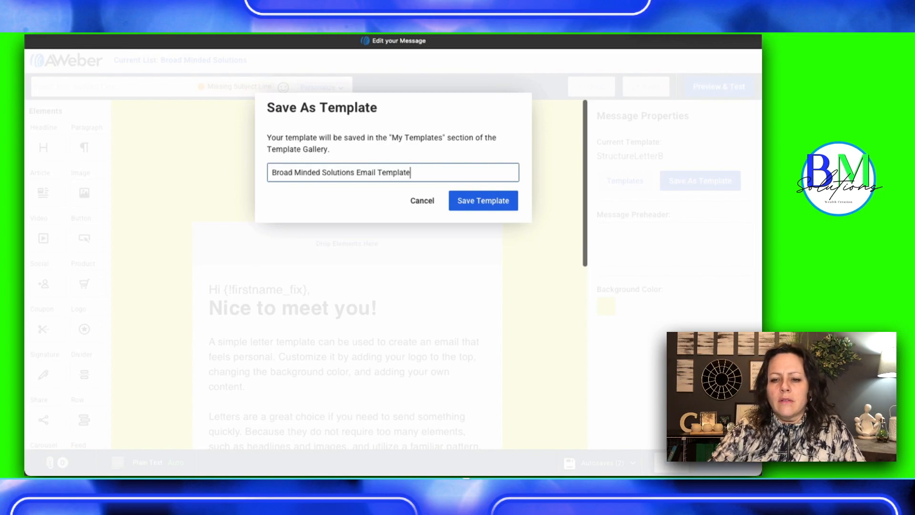
{"action": "left_click", "coordinate": [475, 204]}
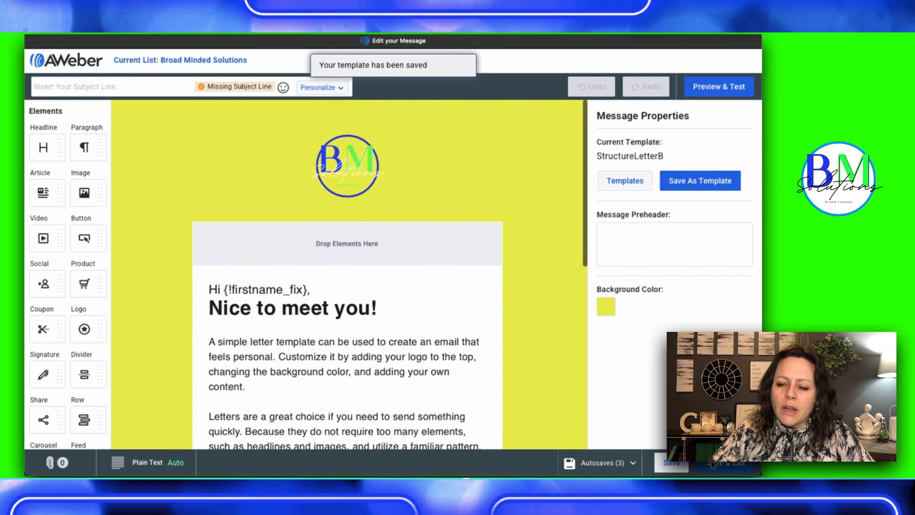
{"action": "left_click", "coordinate": [713, 465]}
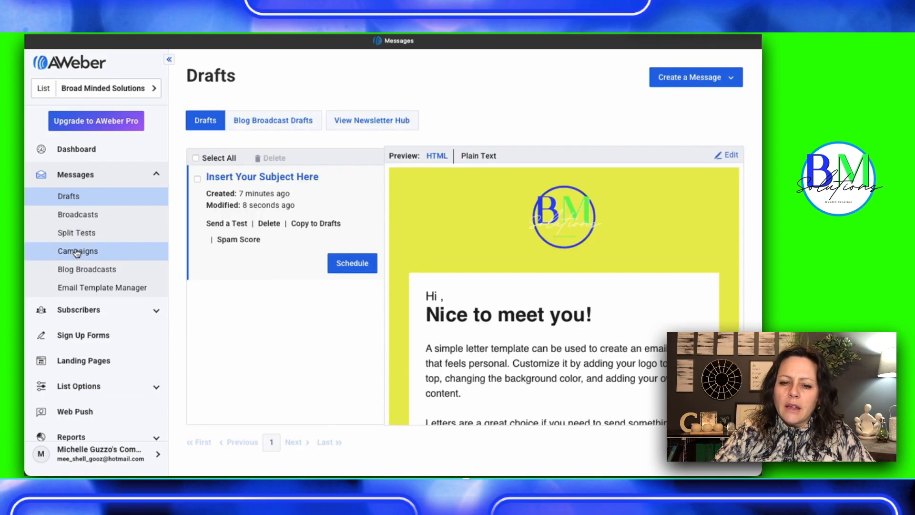
Open the Template Welcome Campaign and examine its replacement trigger options and the settings of the "Thanks for signing up!" message
{"action": "left_click", "coordinate": [76, 251]}
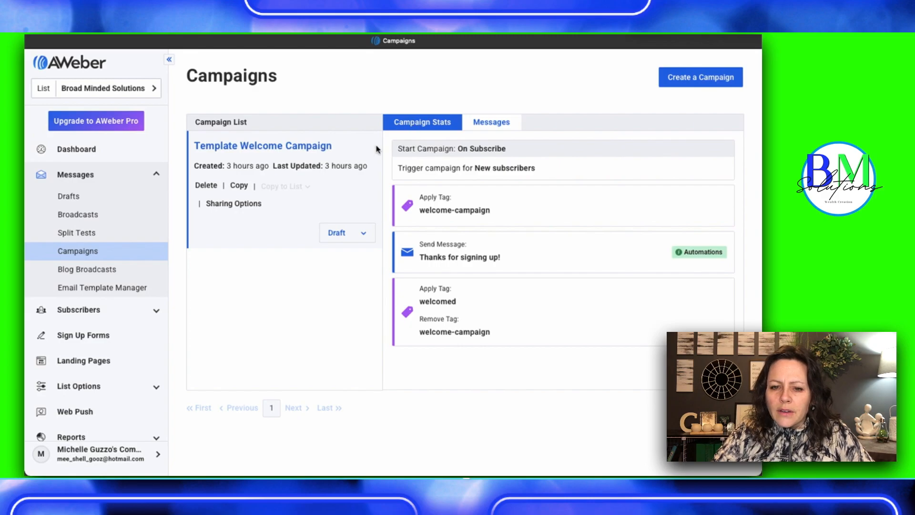
{"action": "left_click", "coordinate": [294, 147]}
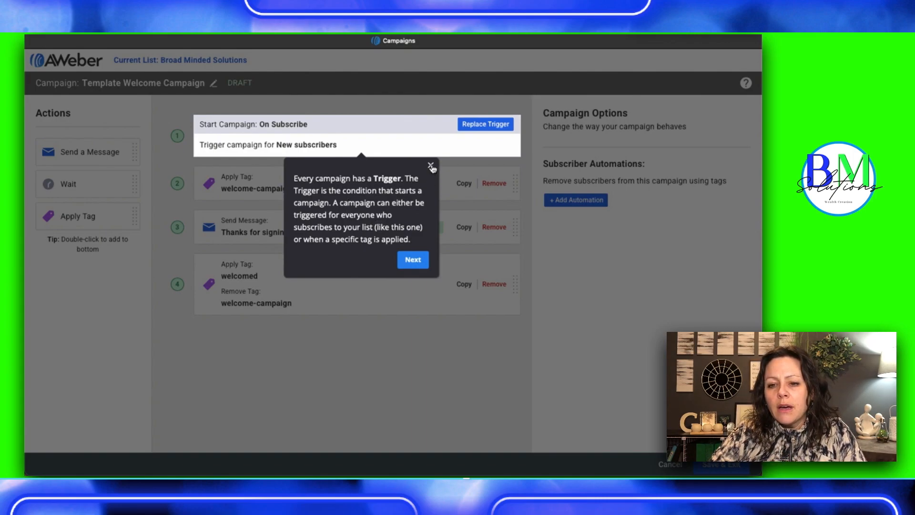
{"action": "left_click", "coordinate": [493, 127]}
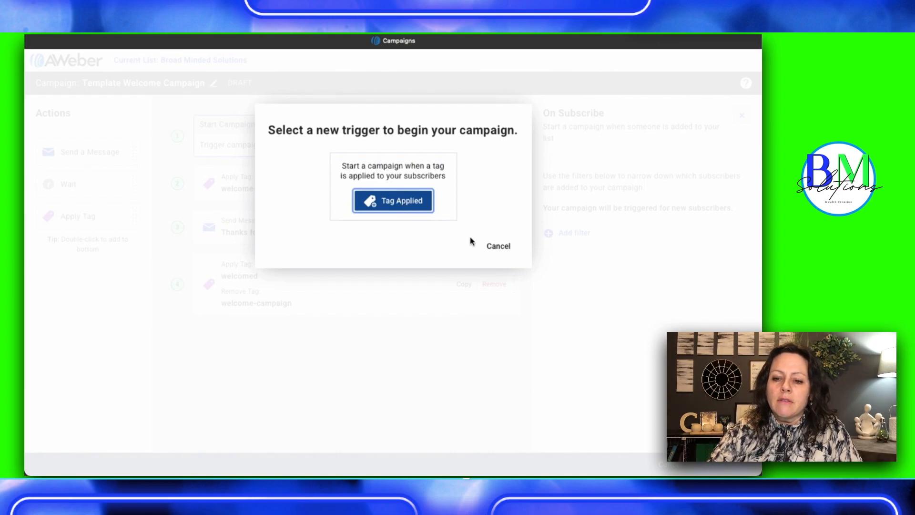
{"action": "left_click", "coordinate": [498, 246]}
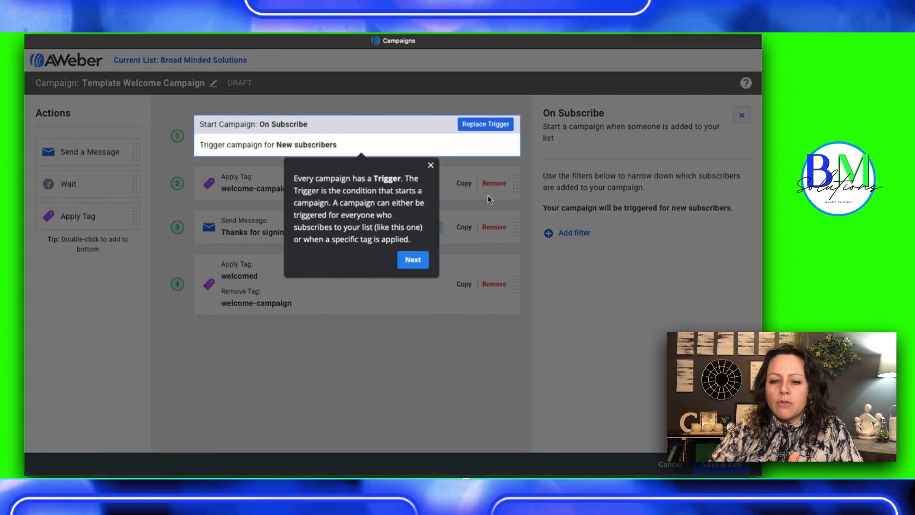
{"action": "left_click", "coordinate": [412, 260]}
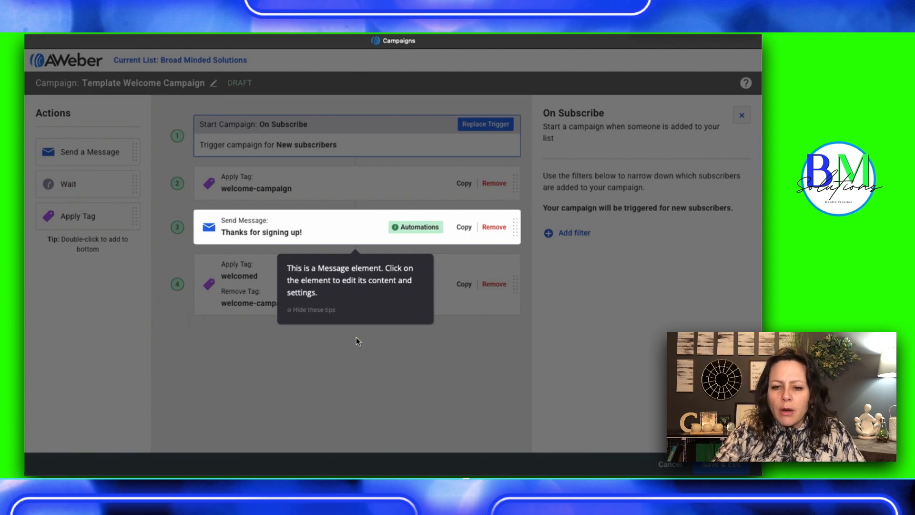
{"action": "left_click", "coordinate": [364, 224]}
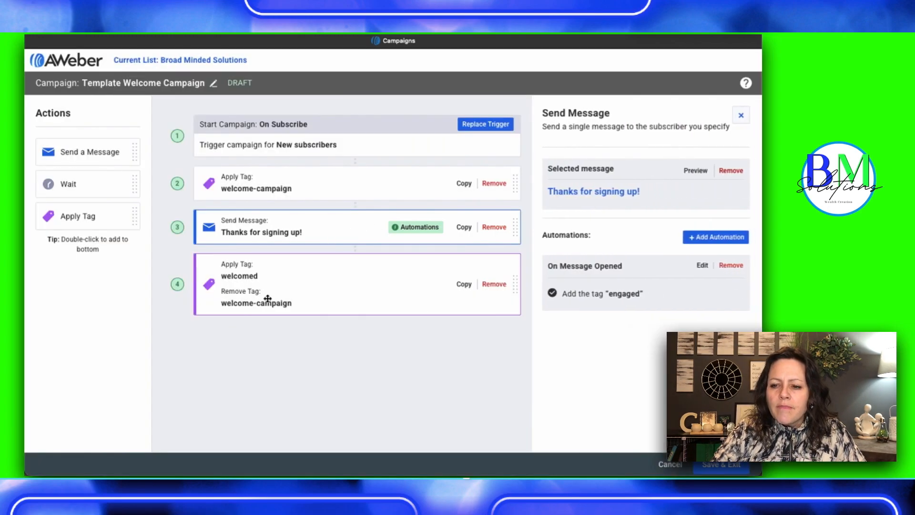
Add a 1 day Wait after the "Thanks for signing up!" message and a Send a Message action at the end of the campaign
{"action": "left_click", "coordinate": [77, 186]}
{"action": "left_click_drag", "start_coordinate": [76, 186], "coordinate": [279, 273]}
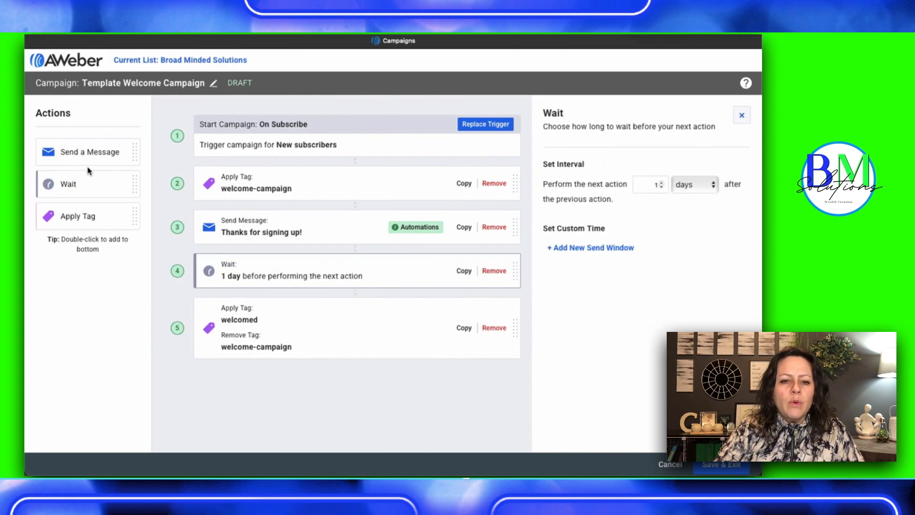
{"action": "left_click_drag", "start_coordinate": [79, 153], "coordinate": [285, 390]}
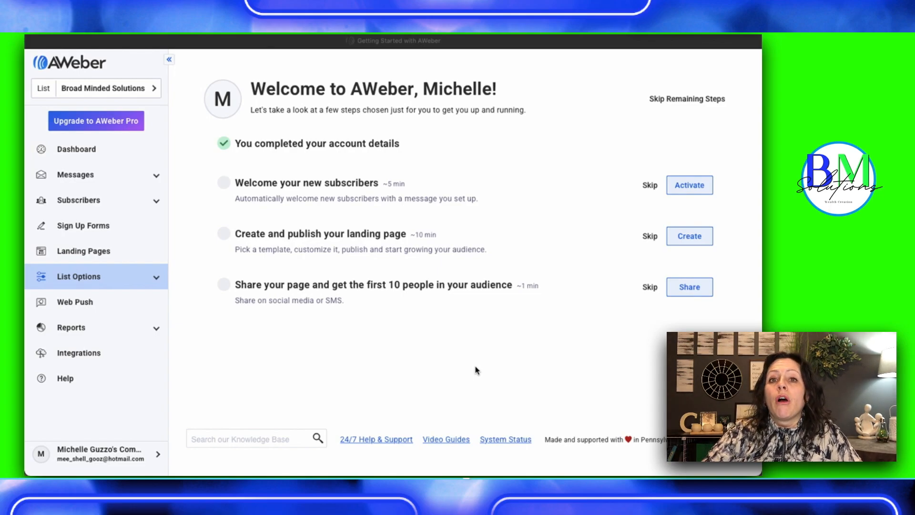
Create a broadcast in the Drag & Drop Email Builder and try to apply the saved Broad Minded Solutions template, keeping the message content
{"action": "left_click", "coordinate": [84, 177]}
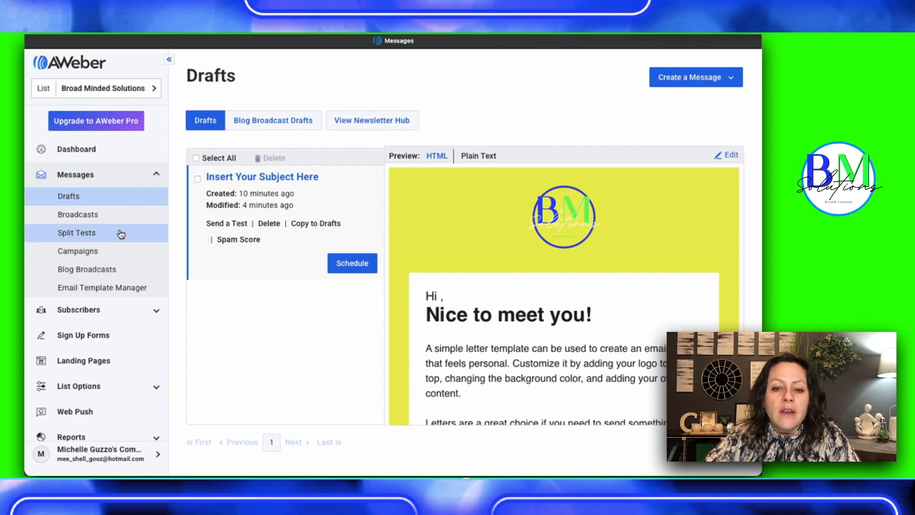
{"action": "left_click", "coordinate": [78, 214]}
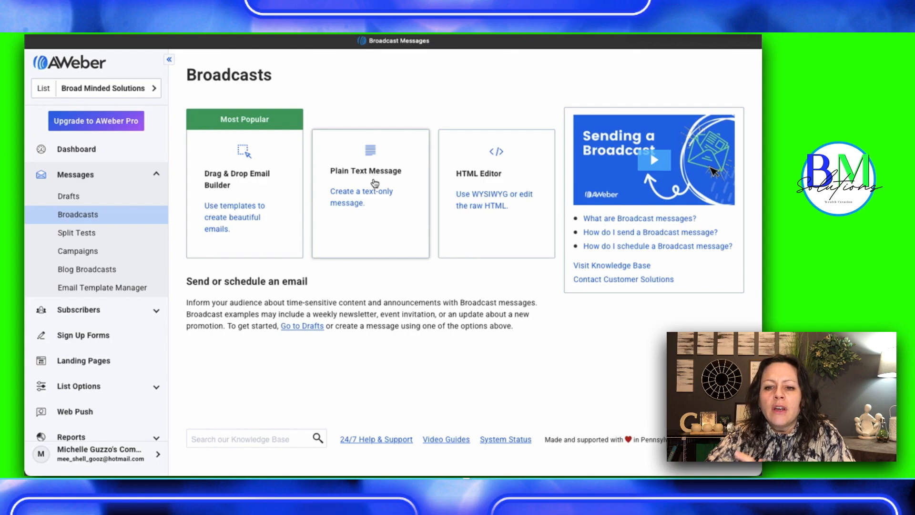
{"action": "left_click", "coordinate": [221, 180]}
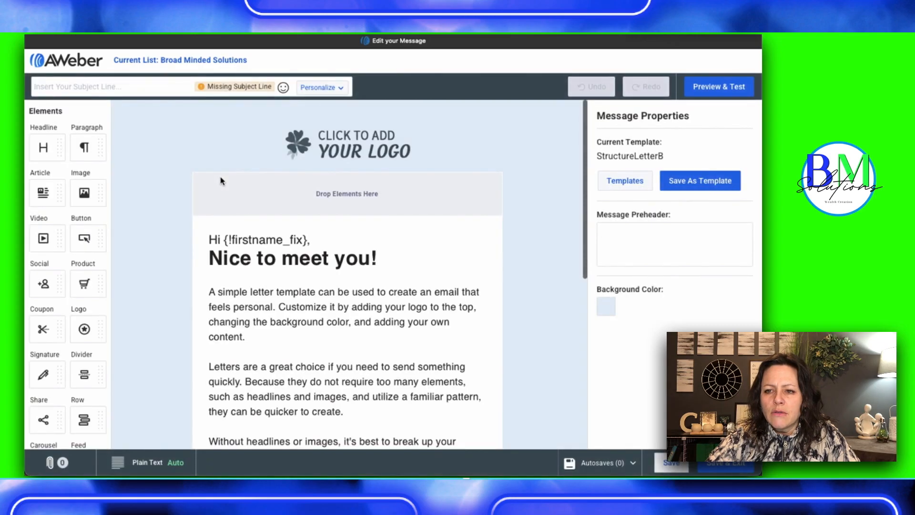
{"action": "left_click", "coordinate": [625, 181]}
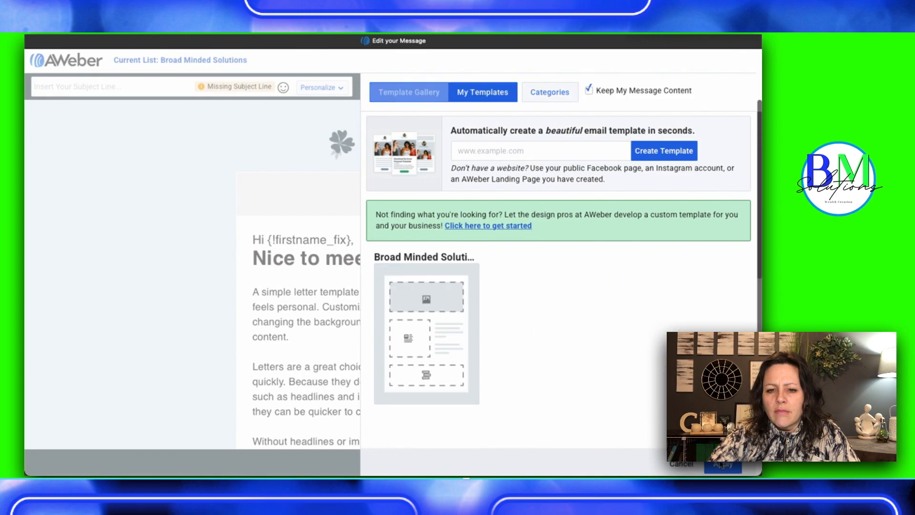
{"action": "left_click", "coordinate": [438, 350]}
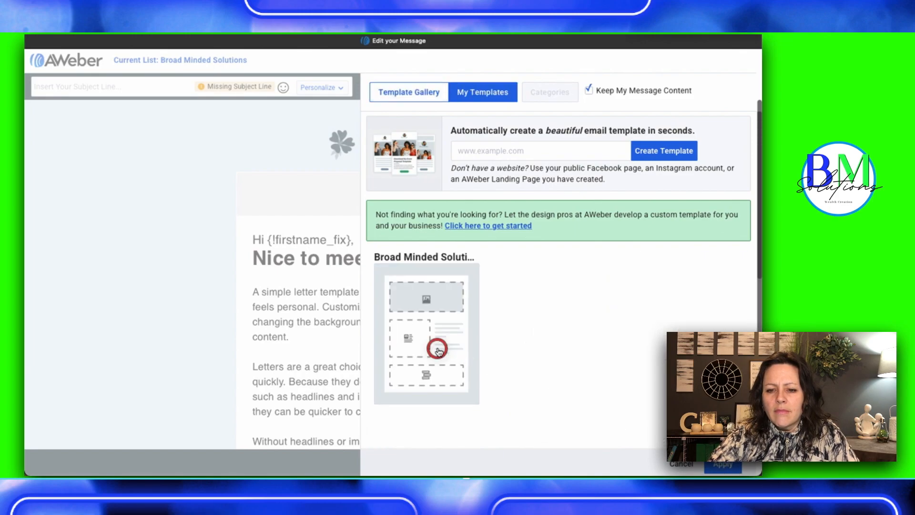
{"action": "left_click", "coordinate": [722, 464]}
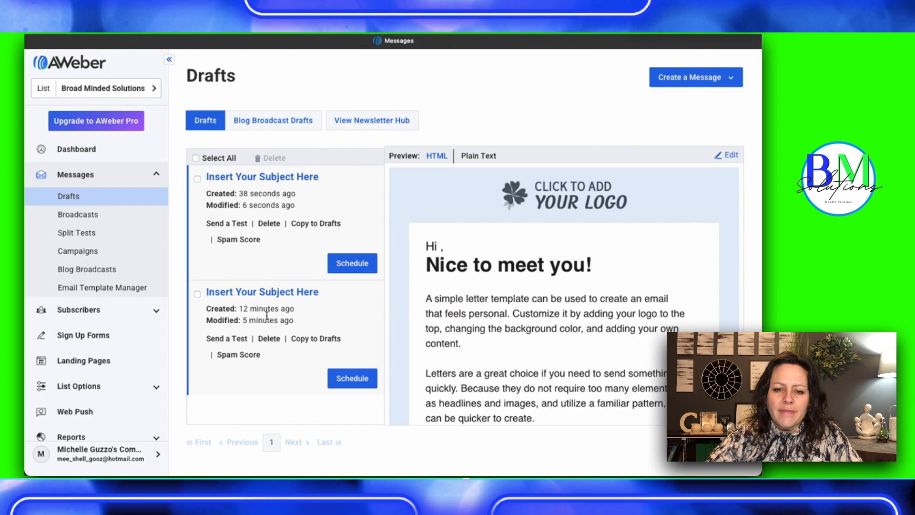
Open the earlier letter draft with the yellow background and BM Solutions logo for editing
{"action": "left_click", "coordinate": [237, 293]}
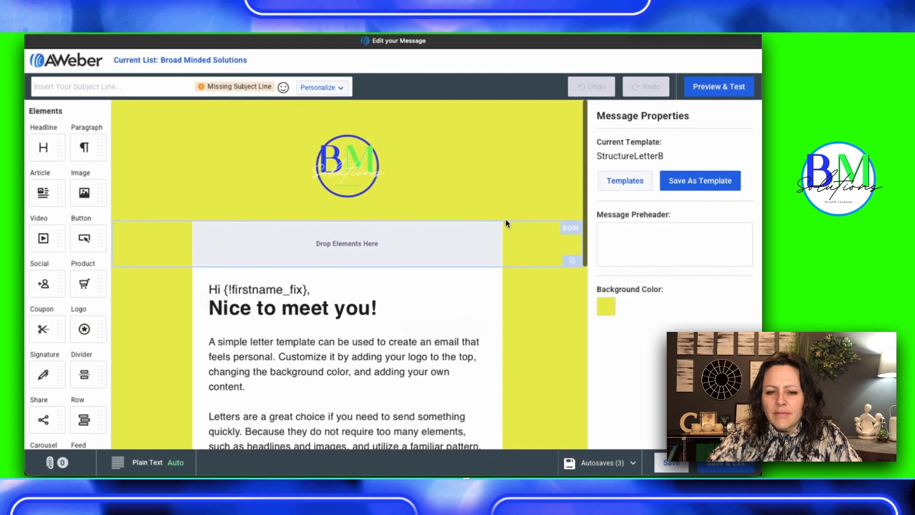
Add an image element between the letter's body text and the signature, and upload Affiliate Apprenticeship Announcement.png into it
{"action": "scroll", "coordinate": [547, 300], "scroll_direction": "down", "scroll_amount": 3}
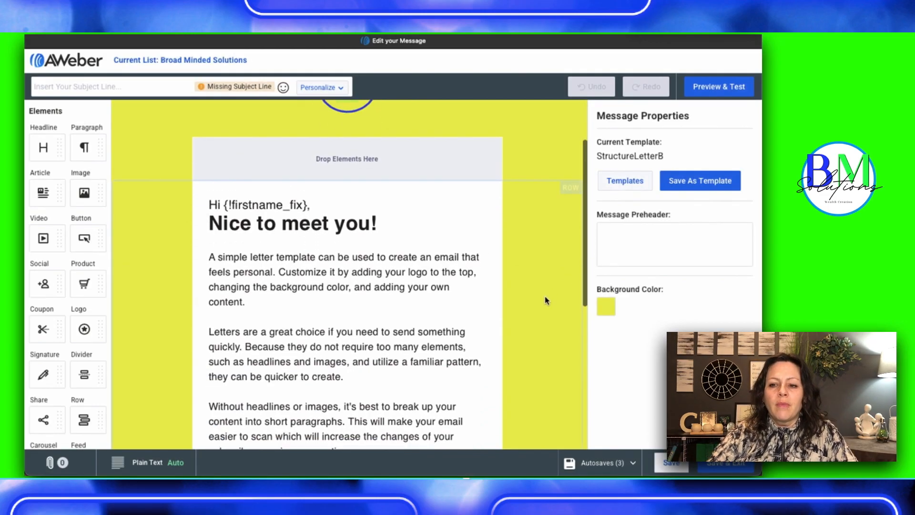
{"action": "scroll", "coordinate": [546, 300], "scroll_direction": "up", "scroll_amount": 3}
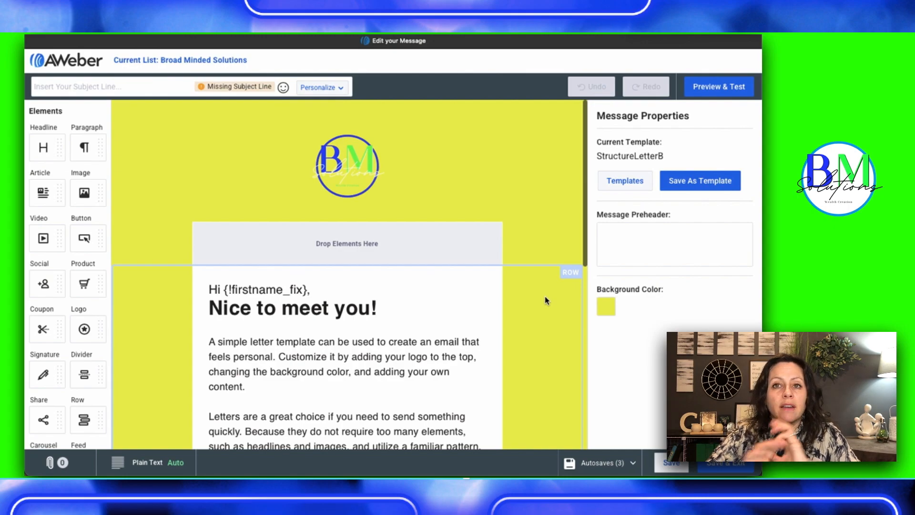
{"action": "scroll", "coordinate": [447, 352], "scroll_direction": "down", "scroll_amount": 5}
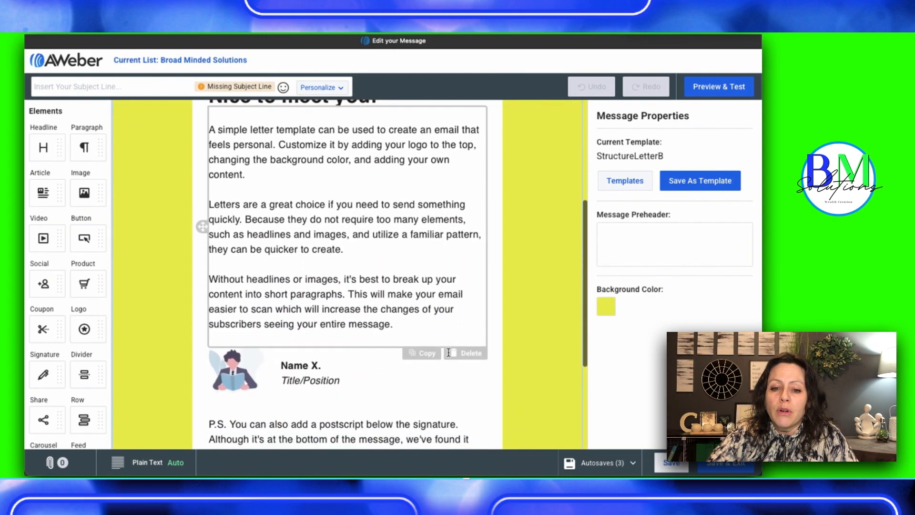
{"action": "left_click_drag", "start_coordinate": [85, 193], "coordinate": [278, 336]}
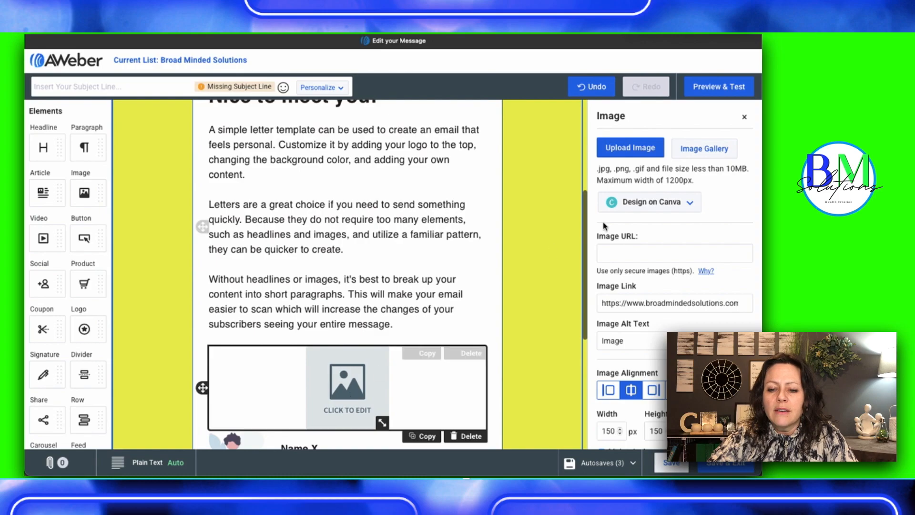
{"action": "left_click", "coordinate": [652, 150]}
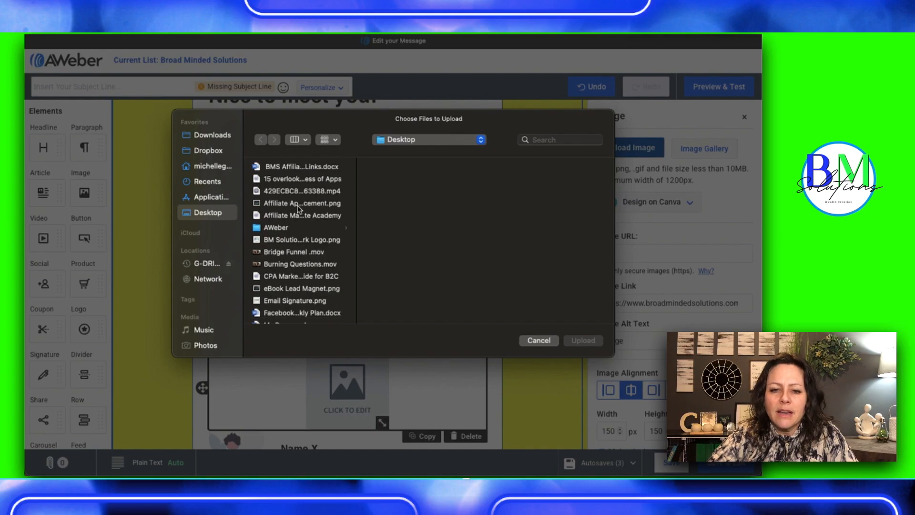
{"action": "left_click", "coordinate": [297, 205]}
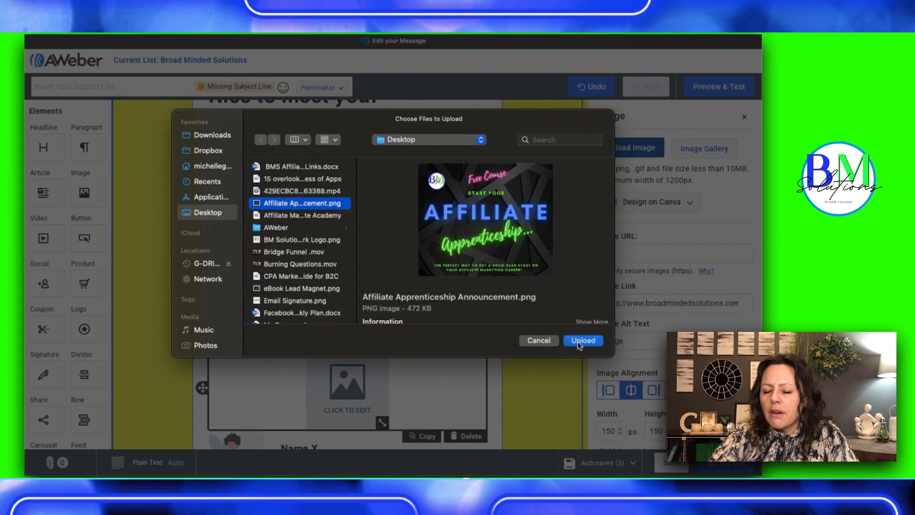
{"action": "left_click", "coordinate": [578, 343]}
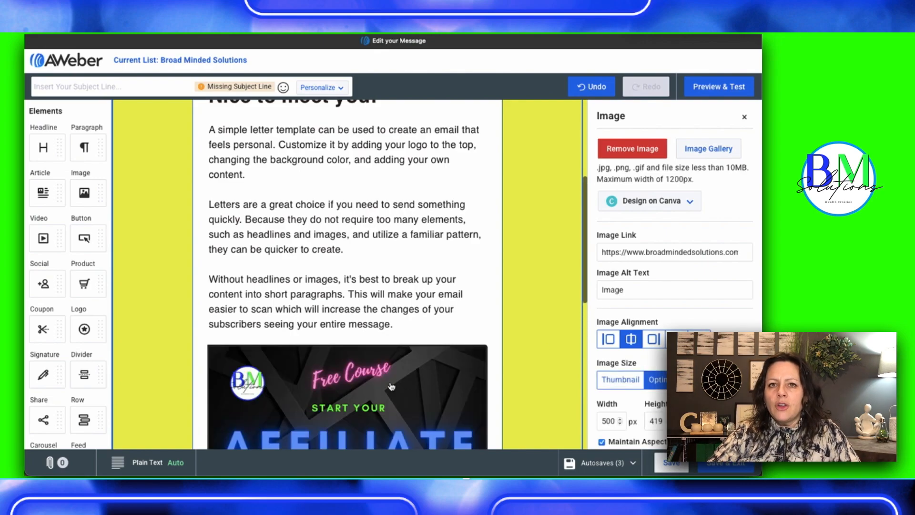
Review the letter from its greeting to the postscript around the new banner, and save the message
{"action": "scroll", "coordinate": [374, 393], "scroll_direction": "down", "scroll_amount": 5}
{"action": "scroll", "coordinate": [373, 394], "scroll_direction": "up", "scroll_amount": 5}
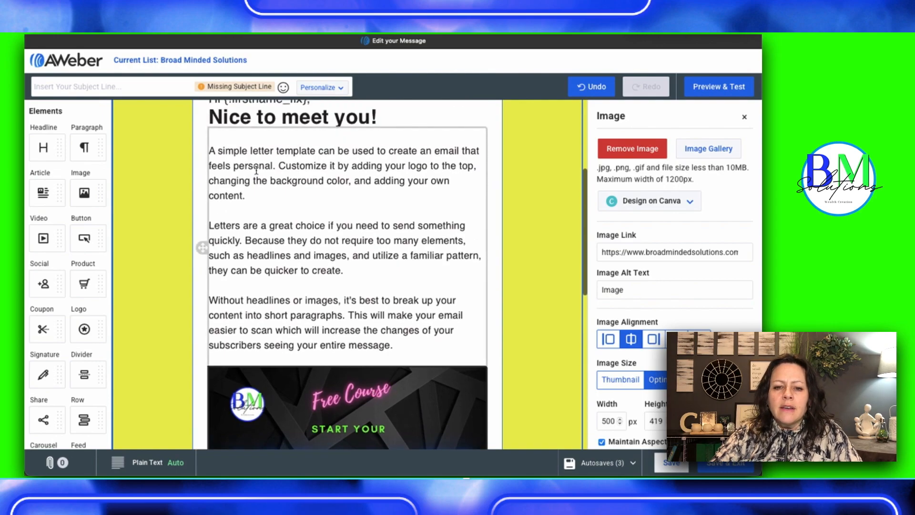
{"action": "scroll", "coordinate": [347, 273], "scroll_direction": "down", "scroll_amount": 5}
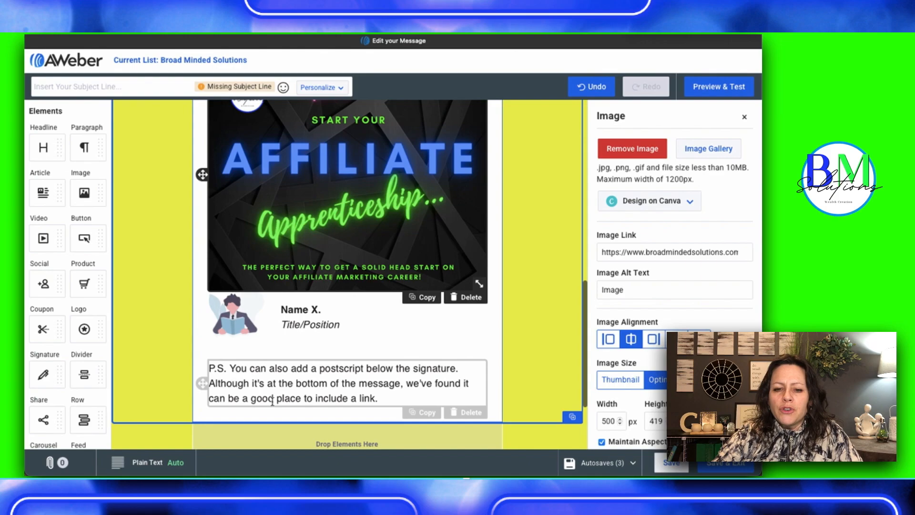
{"action": "scroll", "coordinate": [282, 357], "scroll_direction": "up", "scroll_amount": 4}
{"action": "scroll", "coordinate": [283, 358], "scroll_direction": "up", "scroll_amount": 1}
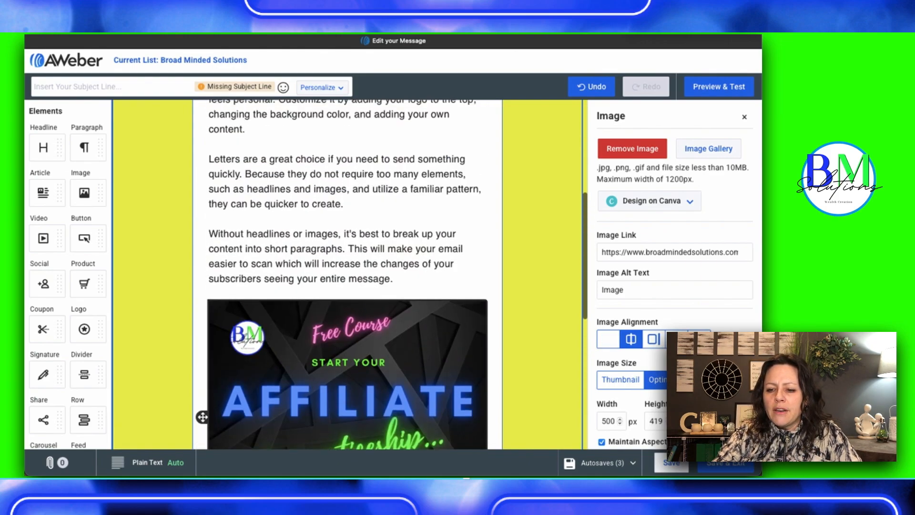
{"action": "left_click", "coordinate": [672, 463]}
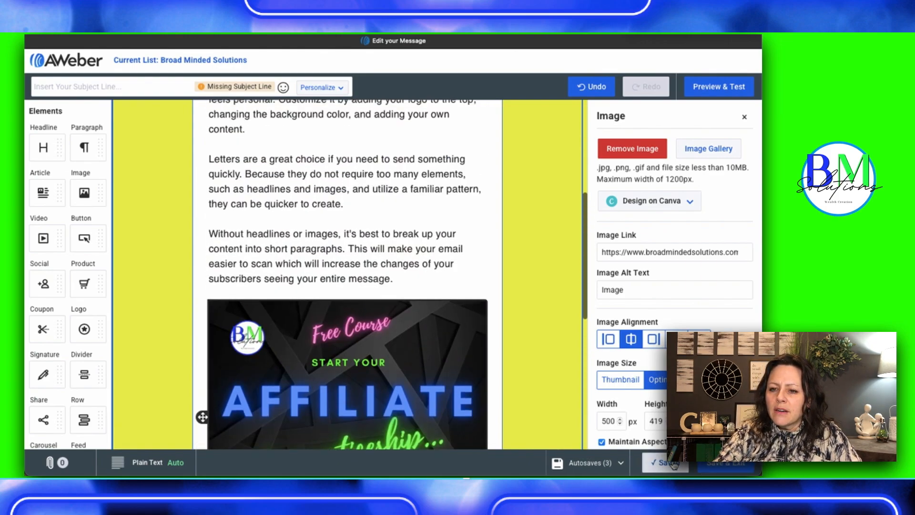
Set the message's subject line to "Free Course Announcement!", then save and exit the editor
{"action": "left_click", "coordinate": [84, 91]}
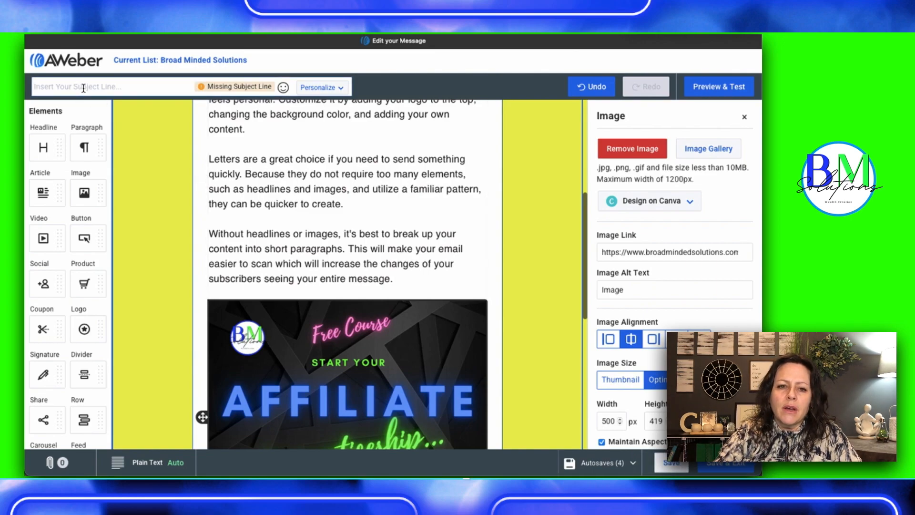
{"action": "type", "text": "Free Co"}
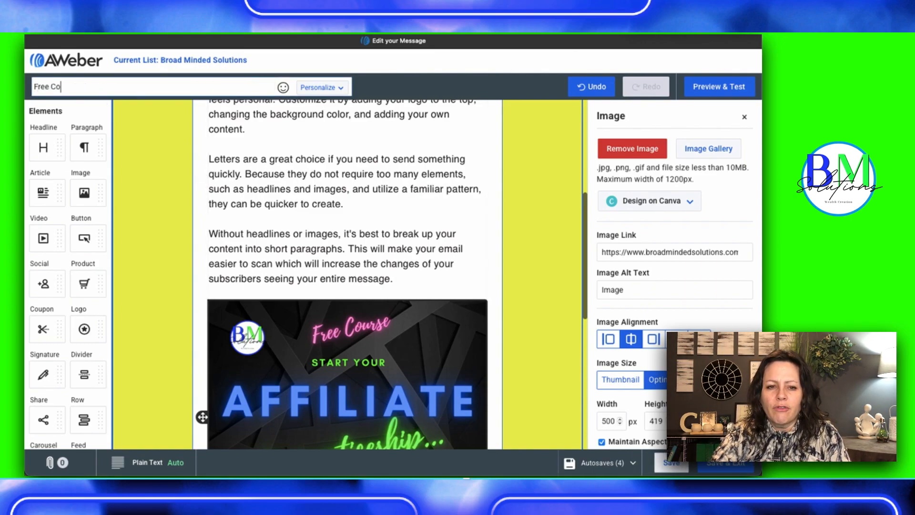
{"action": "type", "text": "urse Annou"}
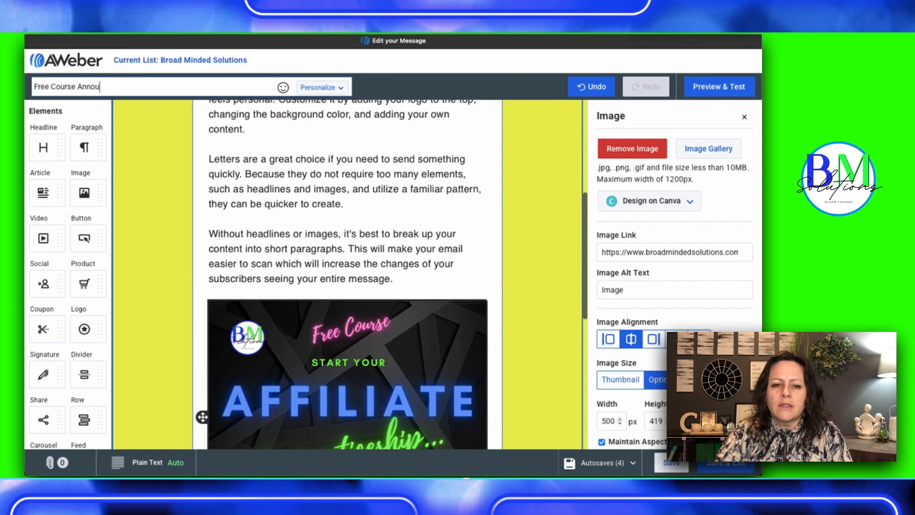
{"action": "type", "text": "ncme"}
{"action": "key", "text": "BackSpace"}
{"action": "key", "text": "BackSpace"}
{"action": "key", "text": "BackSpace"}
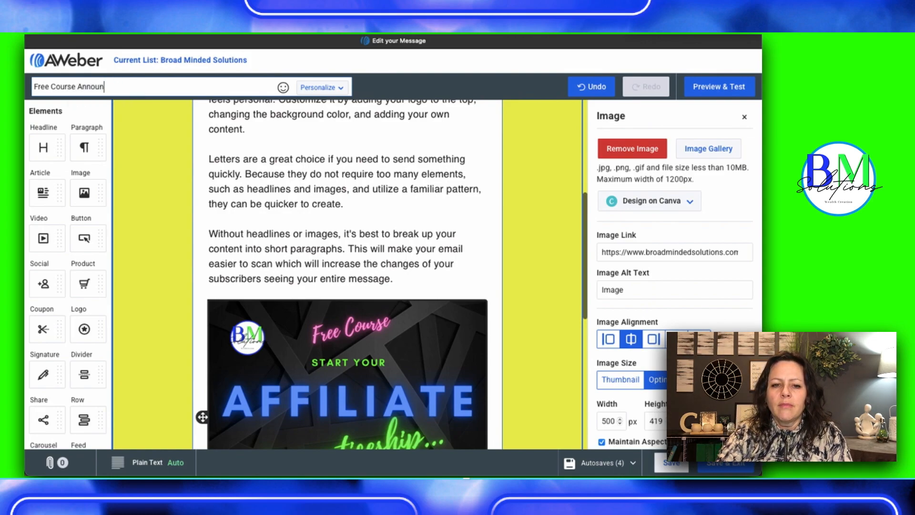
{"action": "type", "text": "e"}
{"action": "key", "text": "BackSpace"}
{"action": "type", "text": "cement!"}
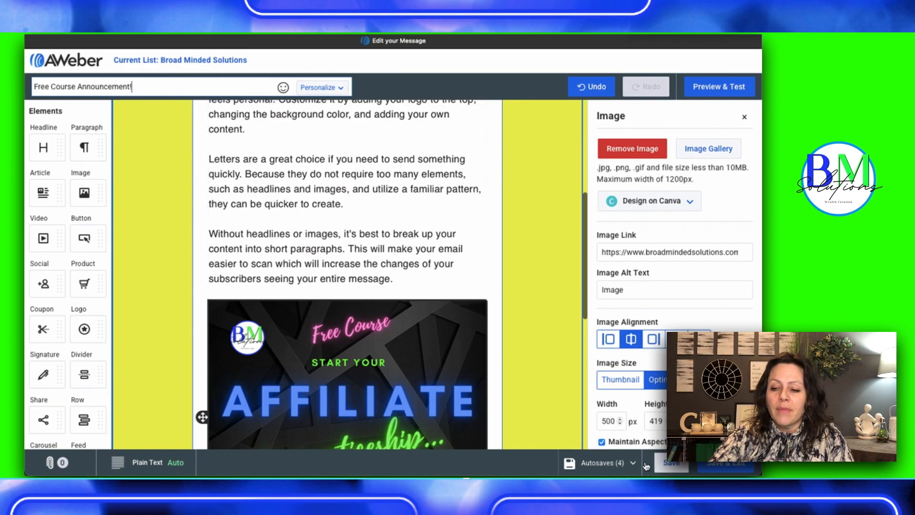
{"action": "left_click", "coordinate": [736, 465]}
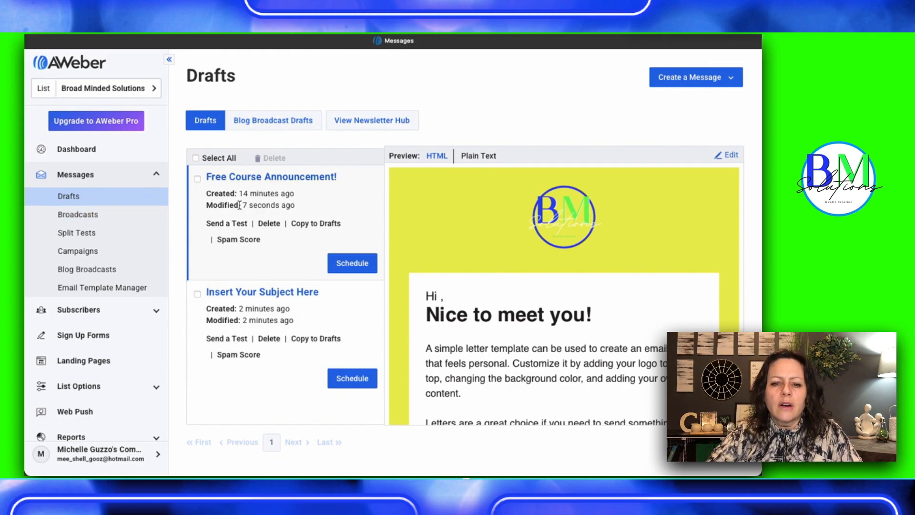
Send the "Free Course Announcement!" draft immediately as a broadcast to the active subscribers of the Broad Minded Solutions list
{"action": "left_click", "coordinate": [348, 266]}
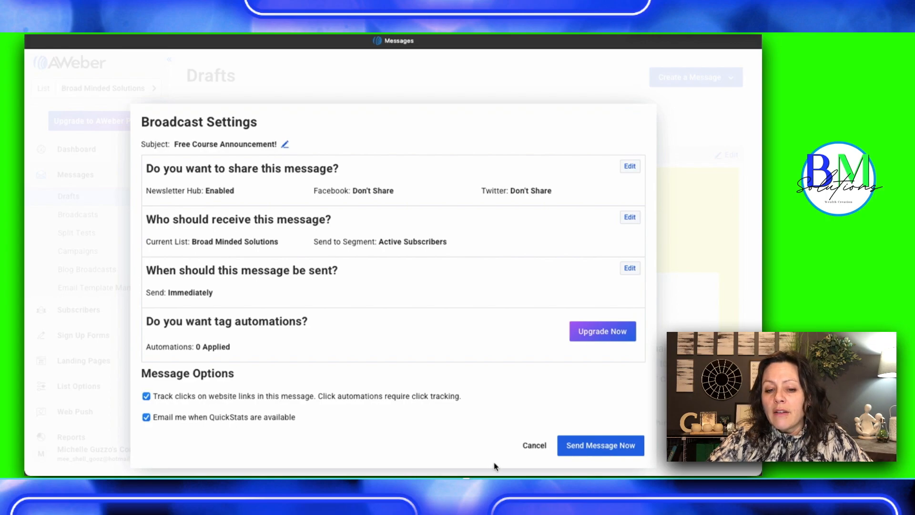
{"action": "left_click", "coordinate": [598, 448]}
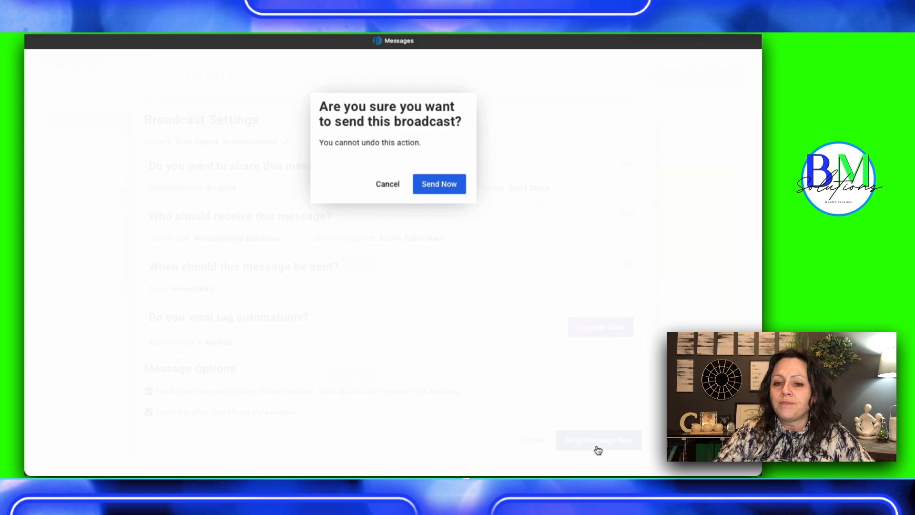
{"action": "left_click", "coordinate": [434, 188]}
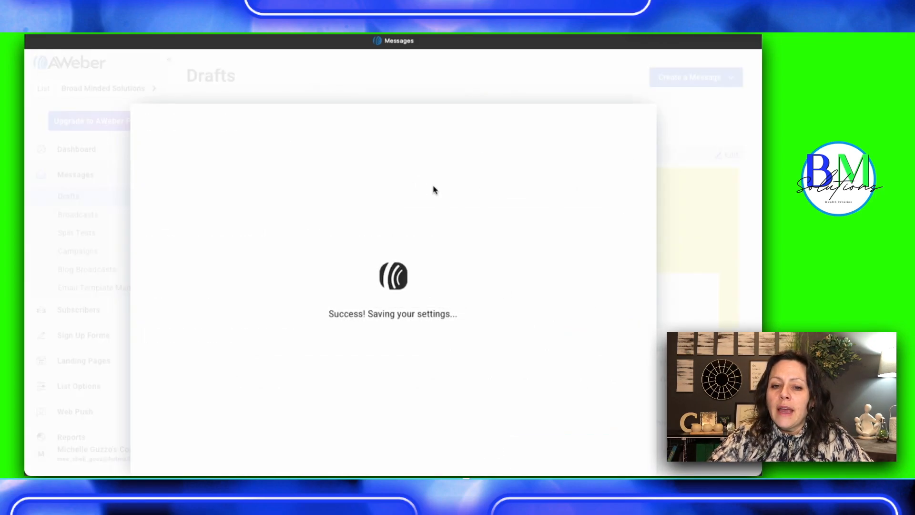